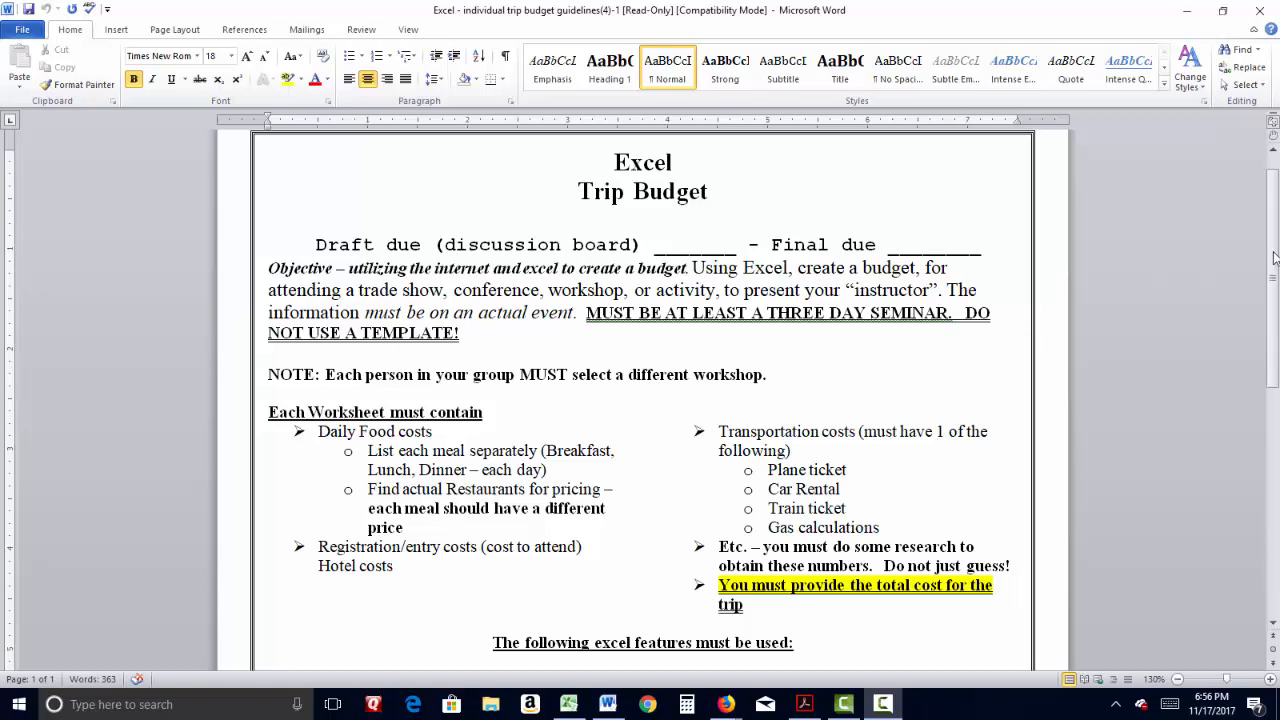
Review the trip budget guidelines for the required worksheet contents, such as separate meal prices, and the Excel features that must be used
left_click_drag(1274, 258, 1274, 288)
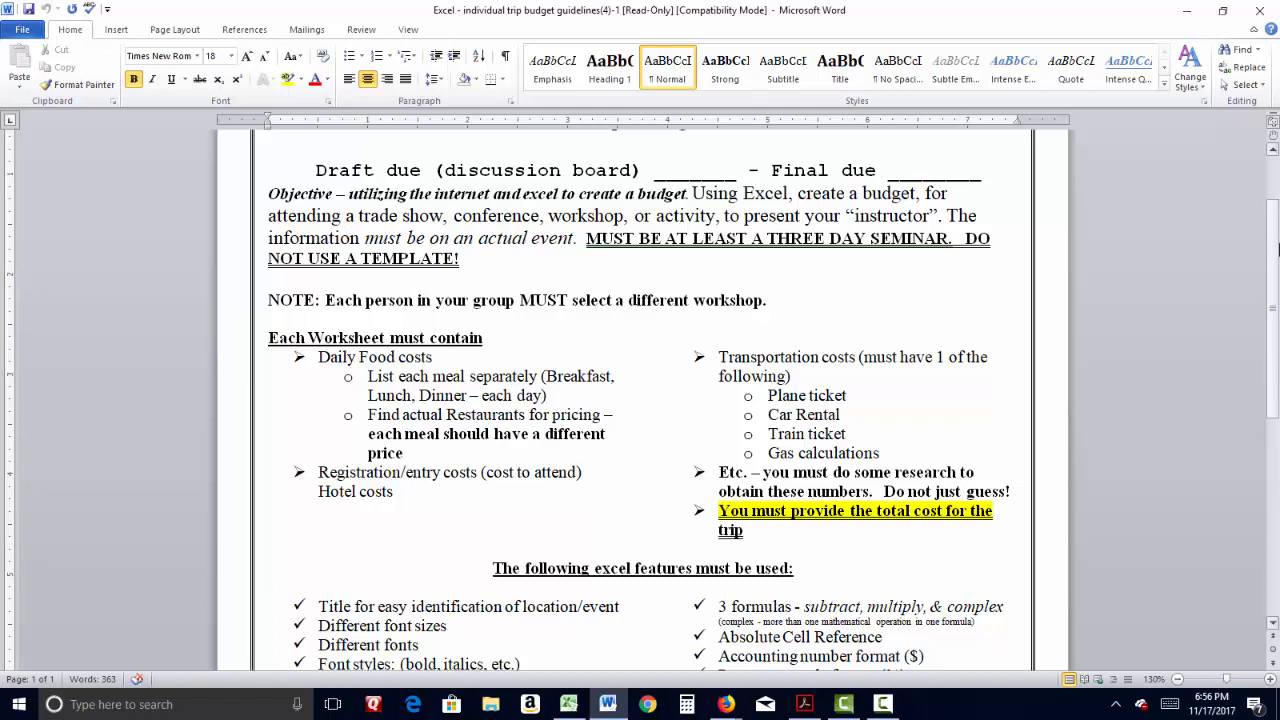
left_click_drag(1278, 250, 1278, 252)
left_click_drag(368, 429, 494, 429)
scroll(749, 318, "down", 4)
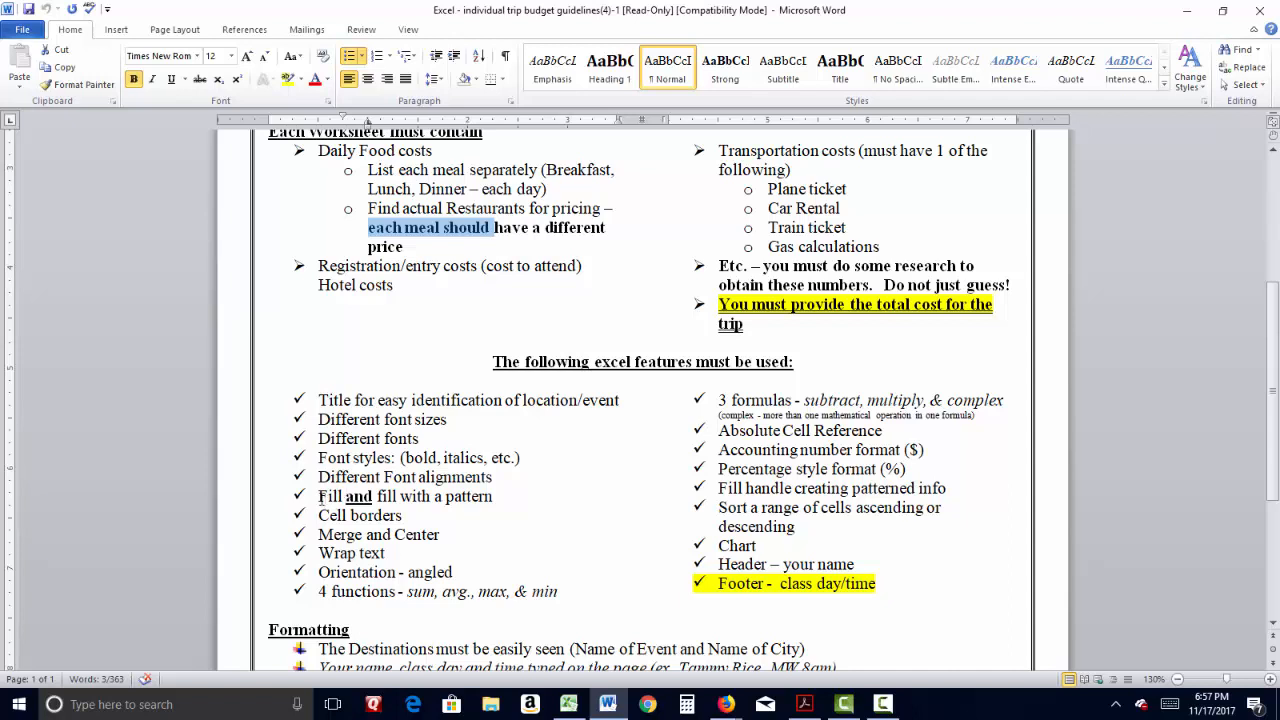
left_click_drag(319, 496, 487, 507)
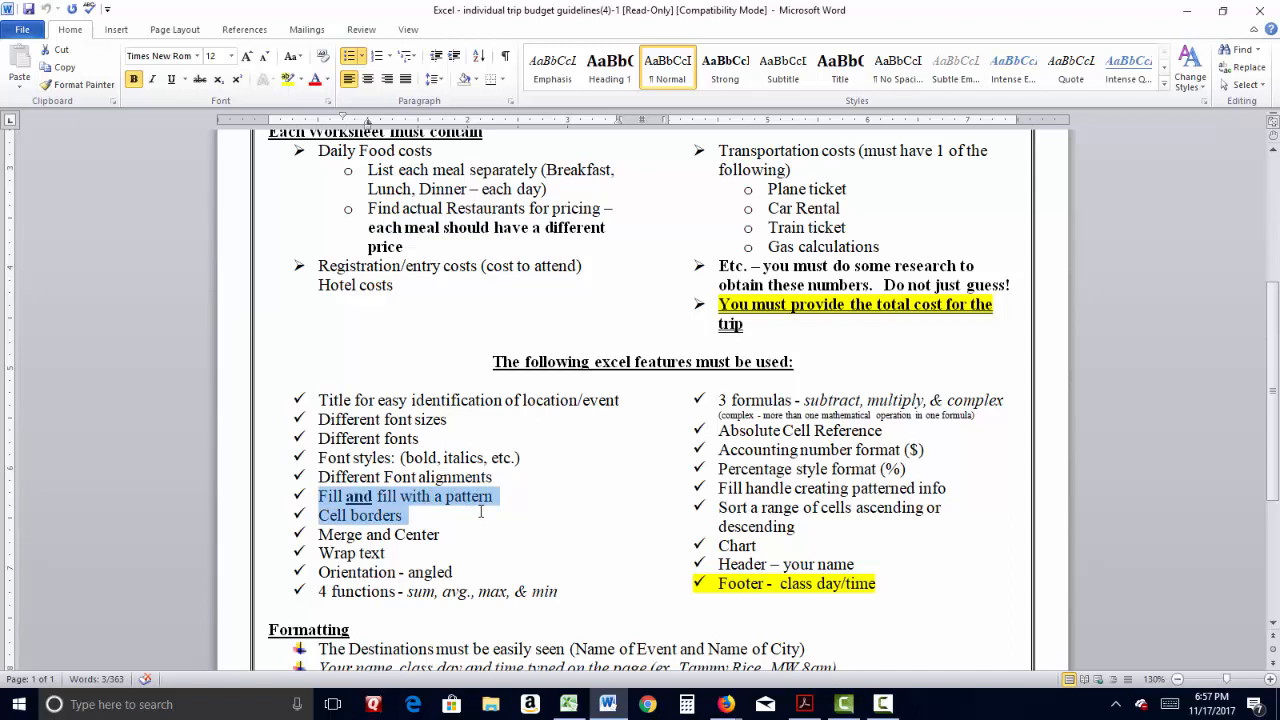
left_click_drag(480, 512, 493, 570)
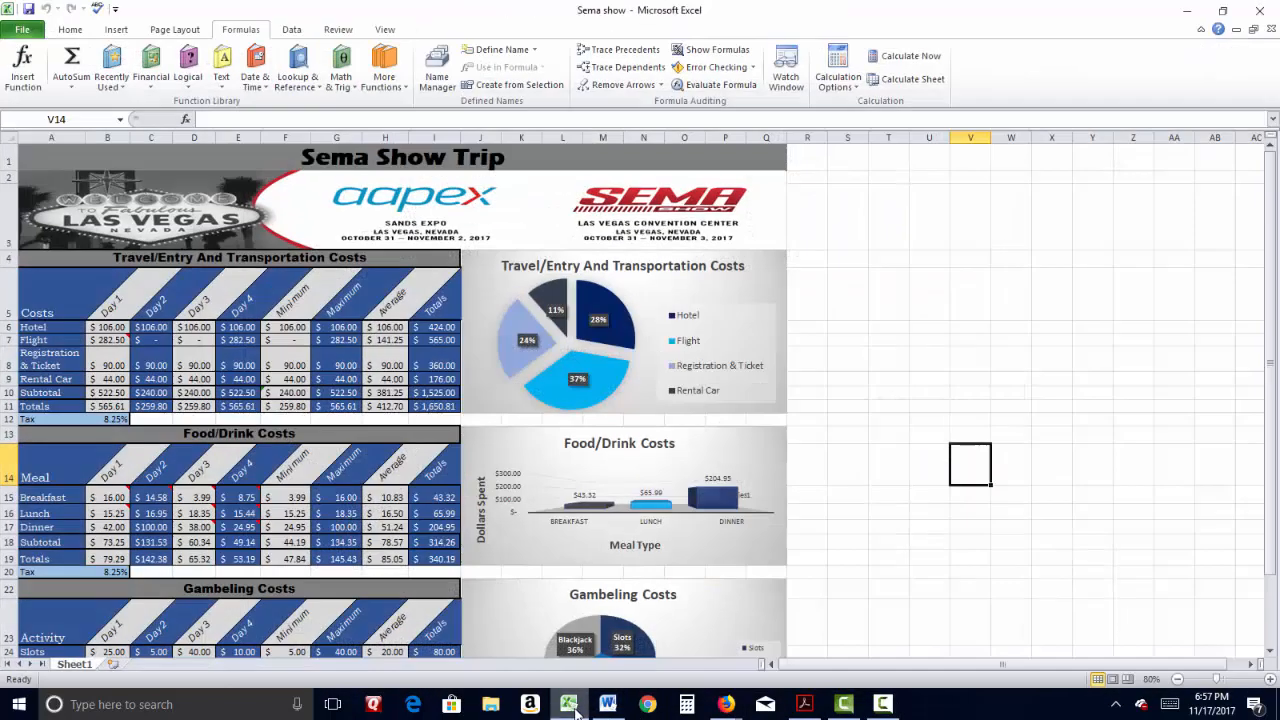
Switch to the Sema show workbook in Excel and enlarge the sheet to 100% zoom
left_click(574, 705)
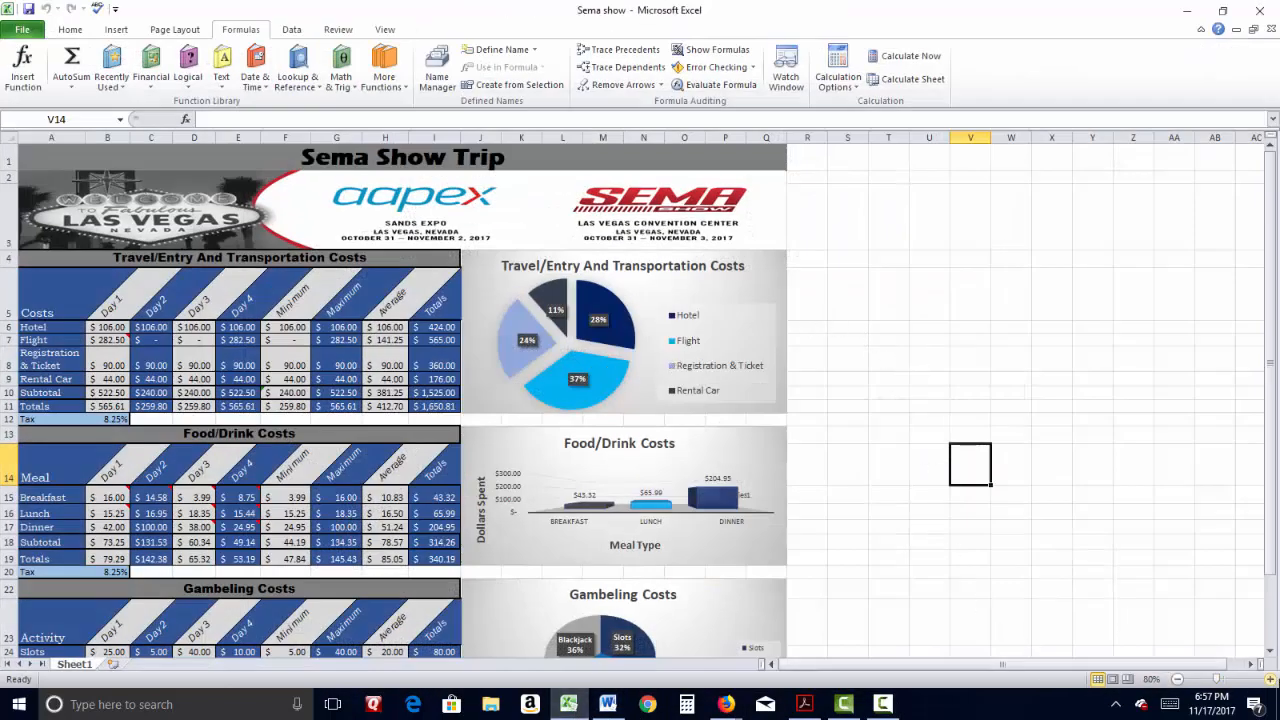
left_click(1270, 679)
left_click(1270, 679)
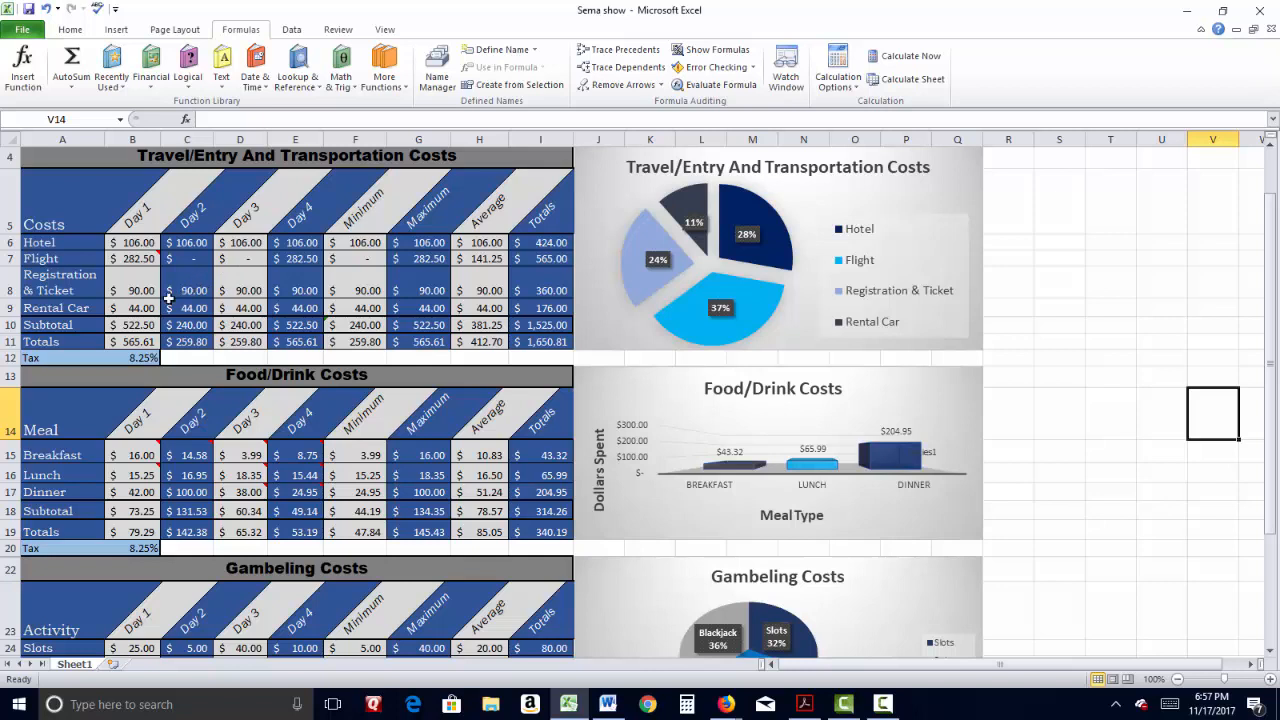
Try Angle Clockwise and Vertical Text on the travel table headers B5:F5, and set them back to Angle Counterclockwise
left_click(136, 216)
left_click_drag(136, 216, 356, 214)
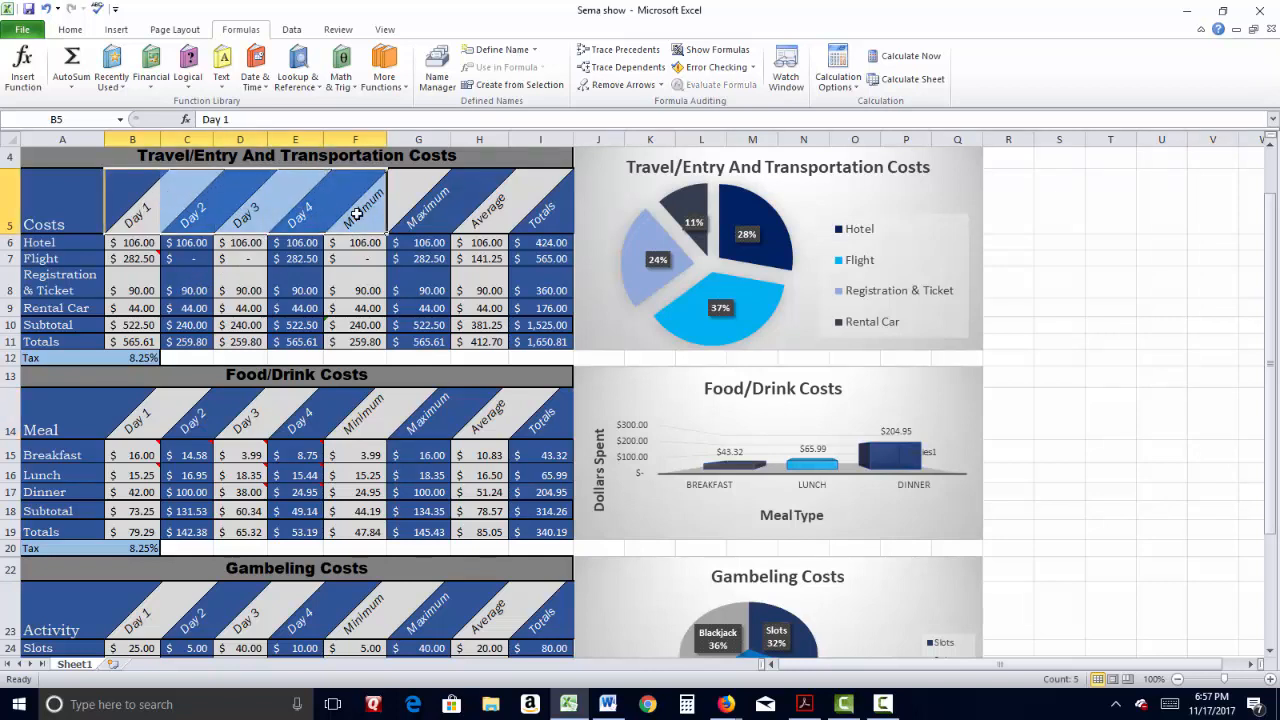
left_click(70, 30)
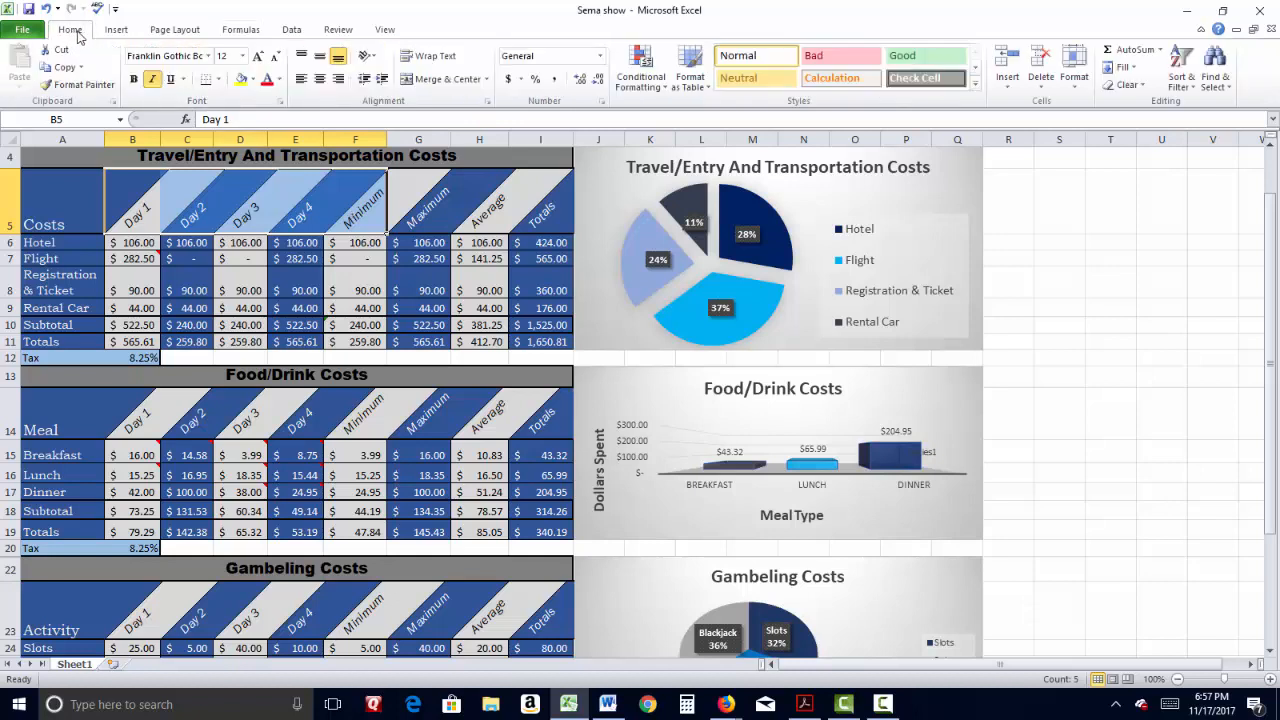
left_click(370, 57)
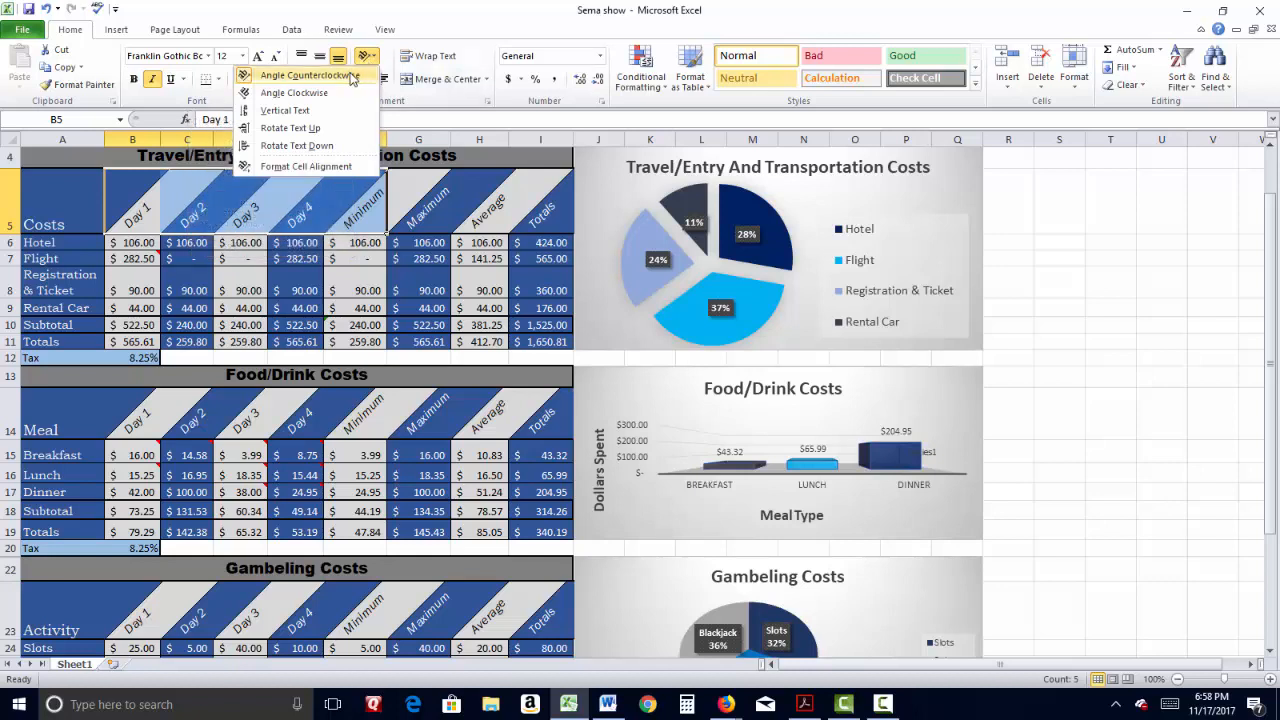
left_click(329, 93)
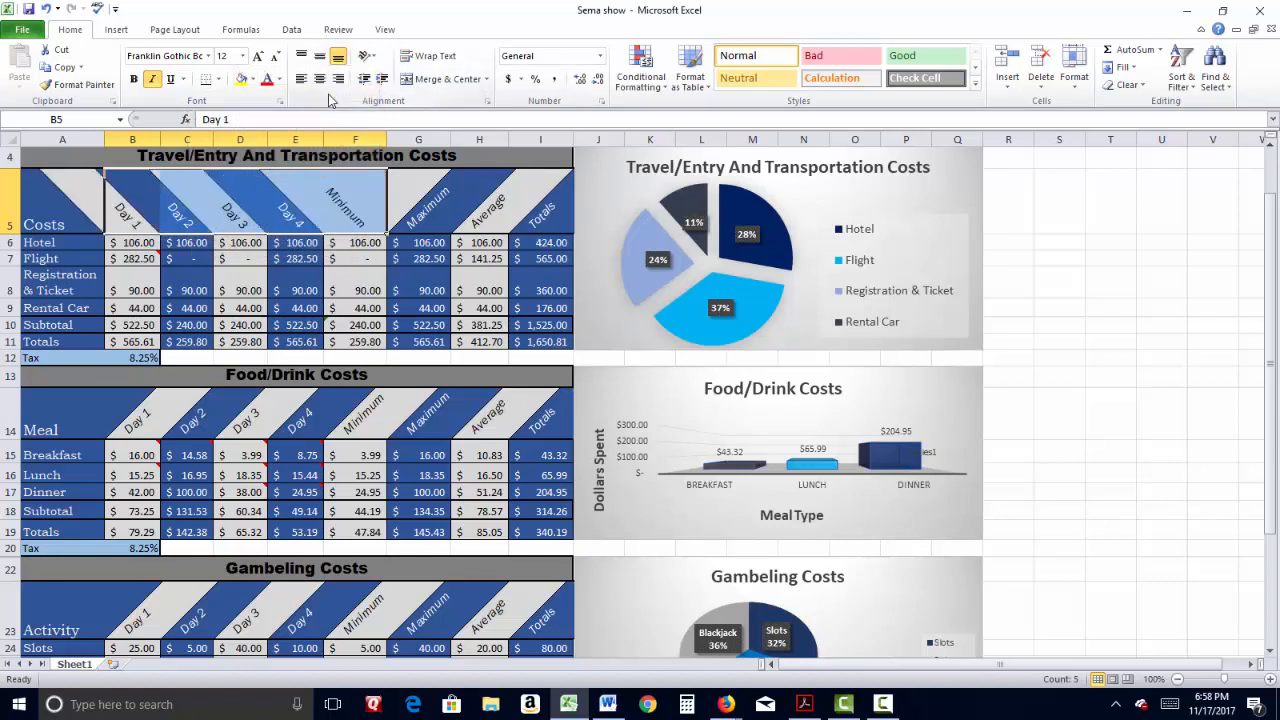
left_click(366, 57)
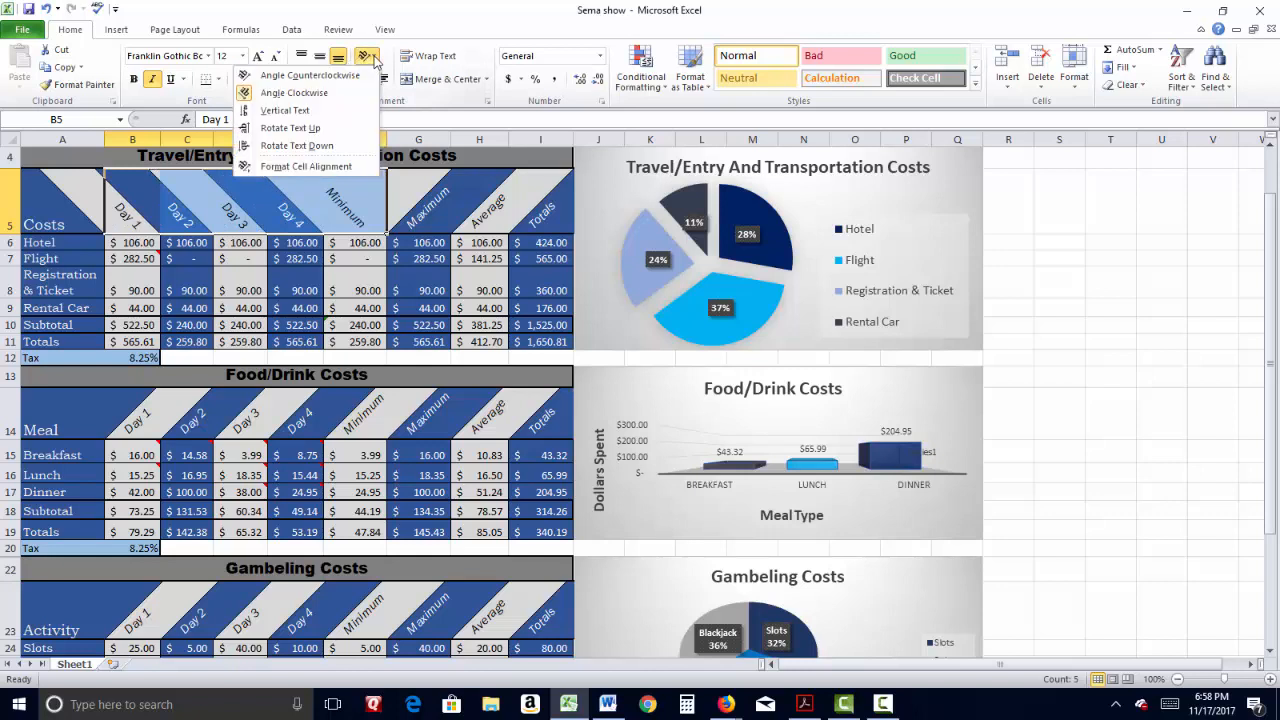
left_click(341, 114)
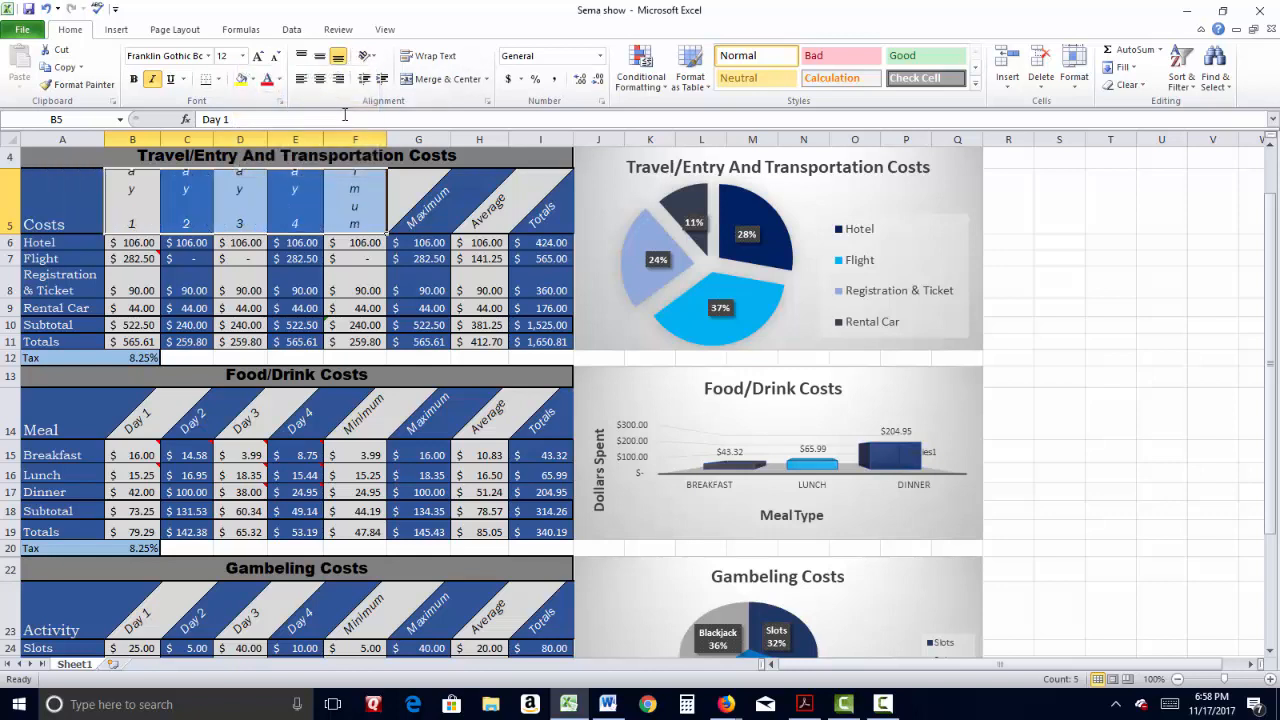
left_click(374, 58)
left_click(305, 75)
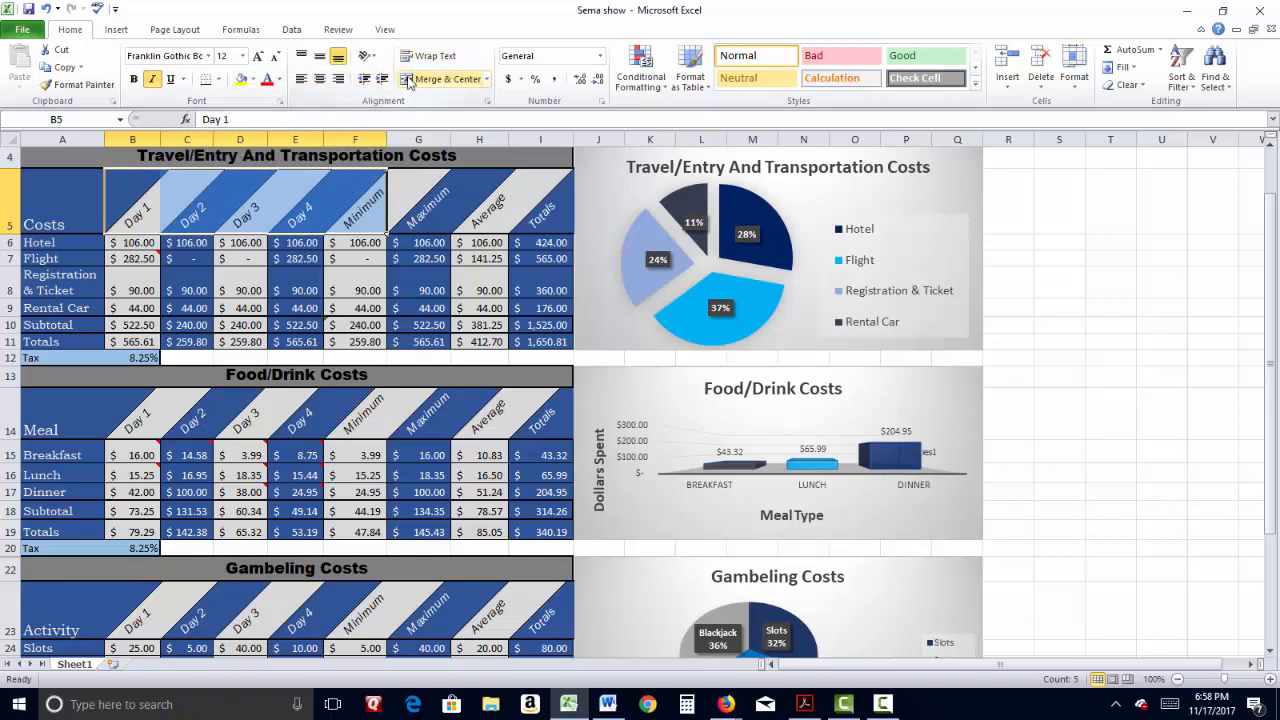
Fill the Costs header cell A5 of the travel table with a light gold theme color
left_click(54, 205)
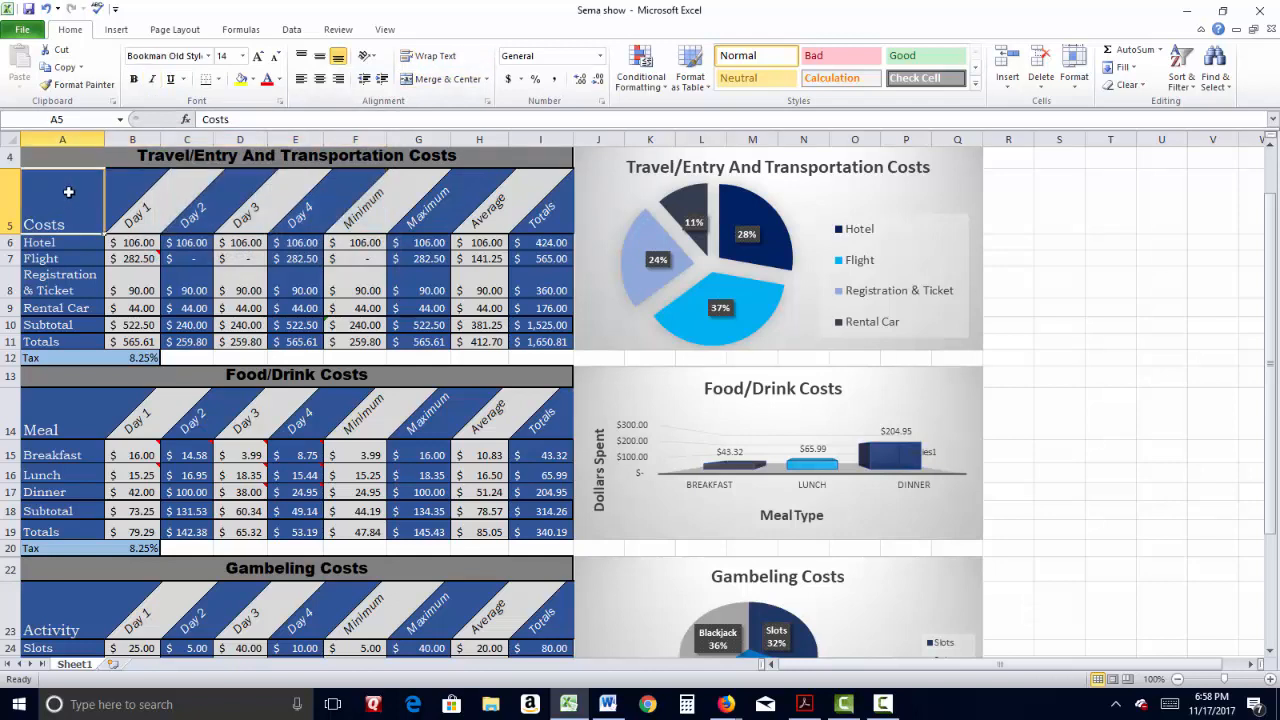
left_click(71, 243)
left_click(77, 228)
left_click(253, 81)
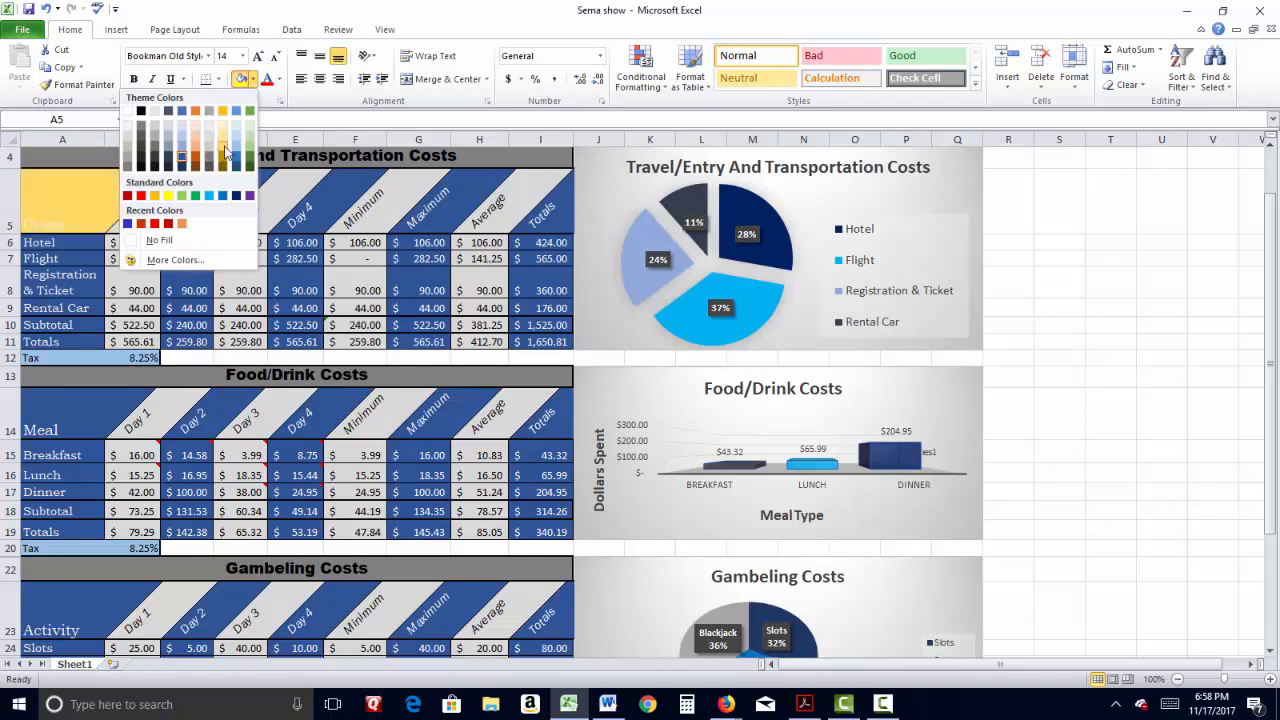
left_click(222, 144)
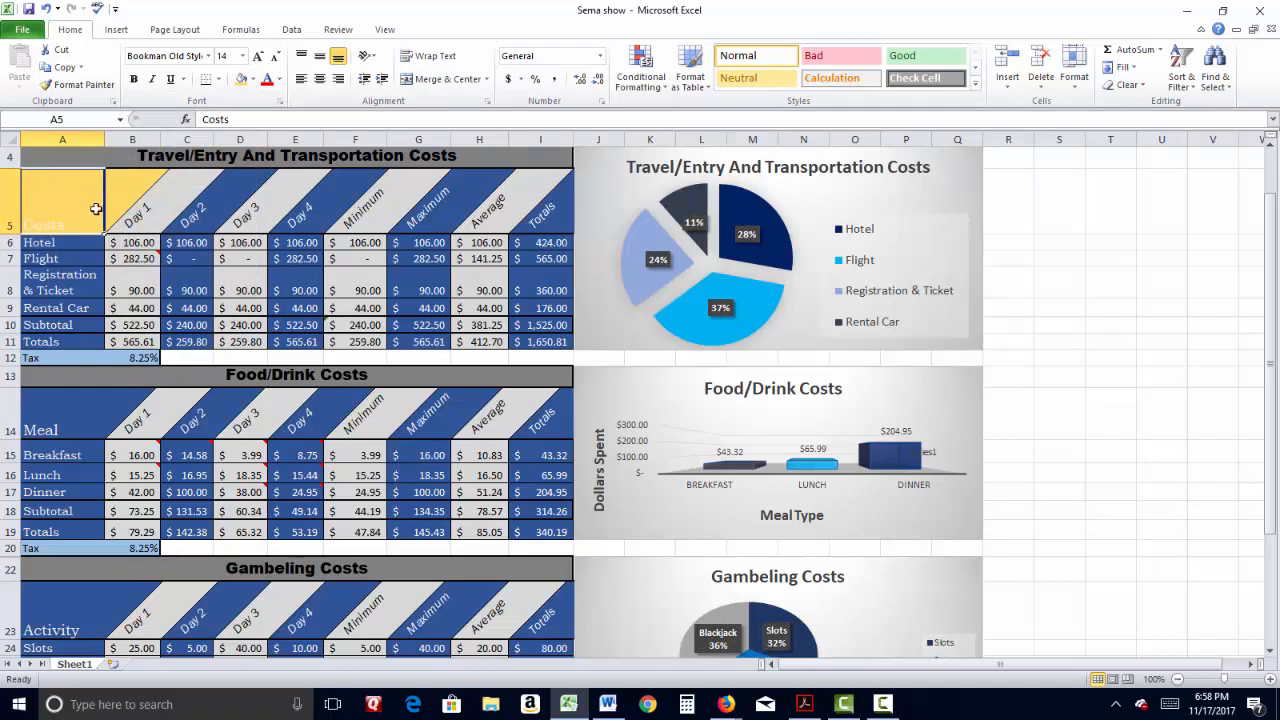
Apply All Borders to the Food/Drink Costs rows from Breakfast to Totals (A15:I19) and deselect the range
left_click(65, 324)
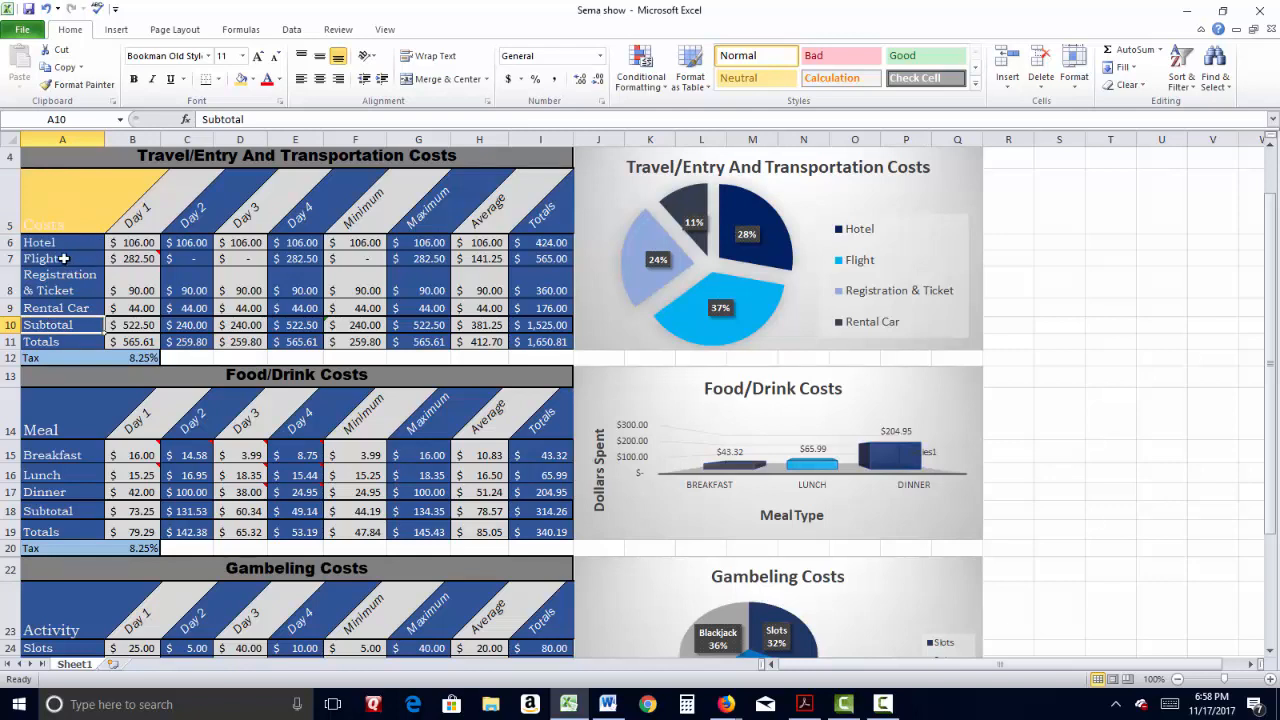
left_click_drag(64, 259, 158, 284)
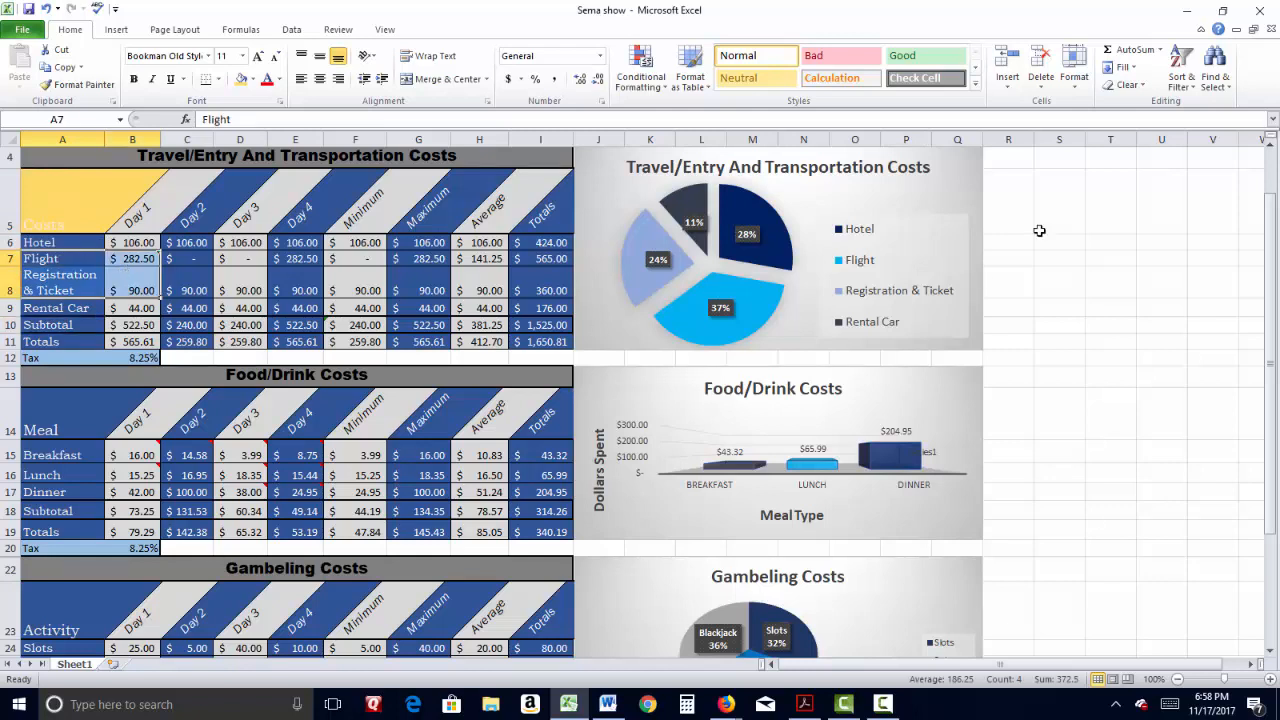
left_click_drag(88, 455, 528, 529)
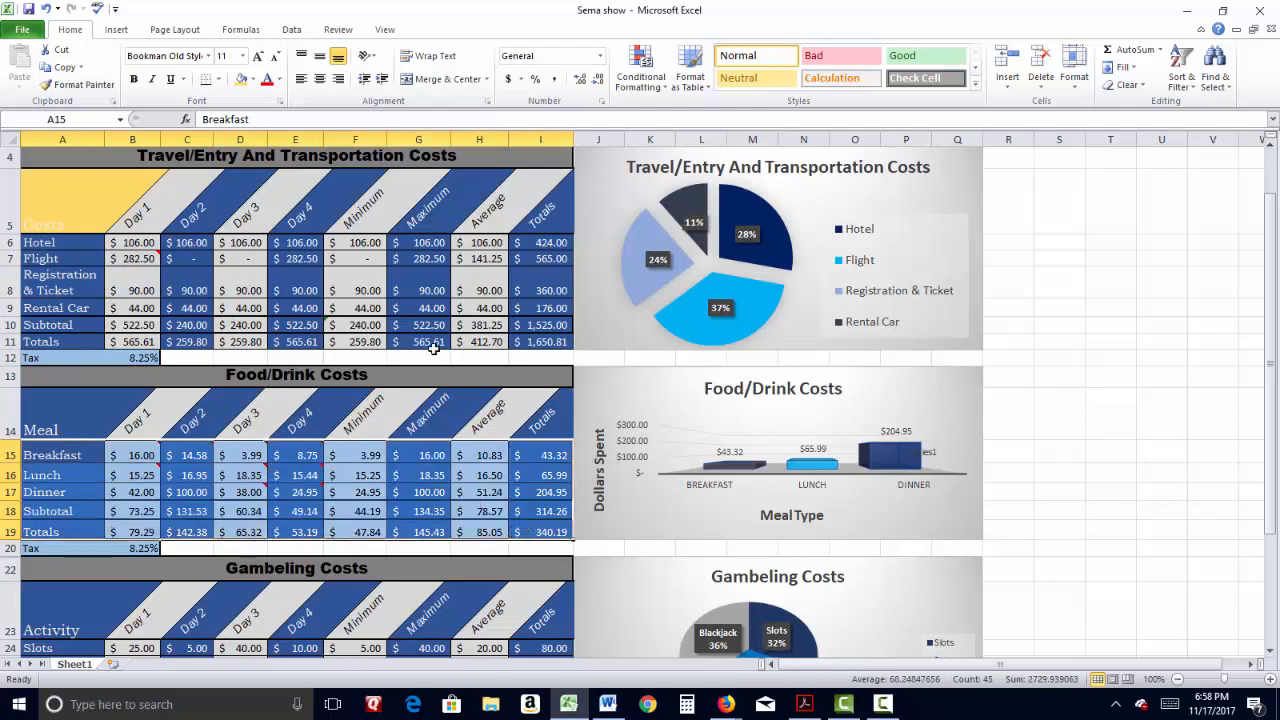
left_click(222, 80)
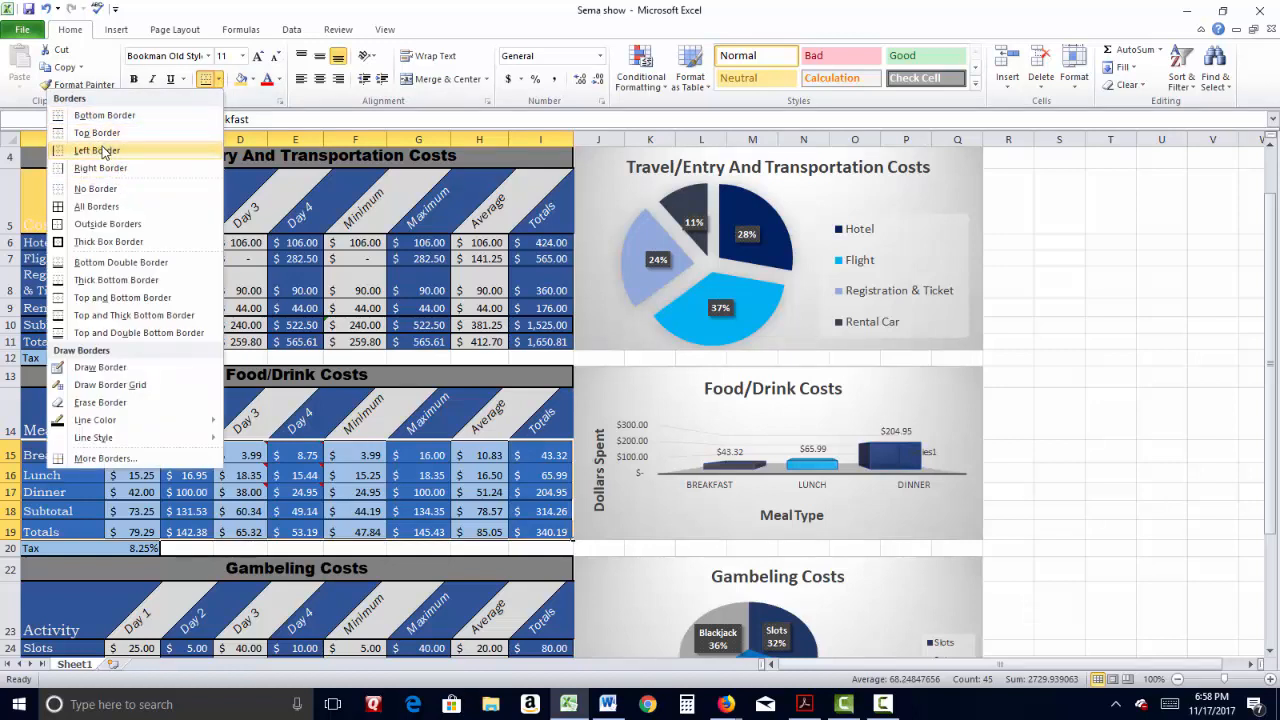
left_click(98, 207)
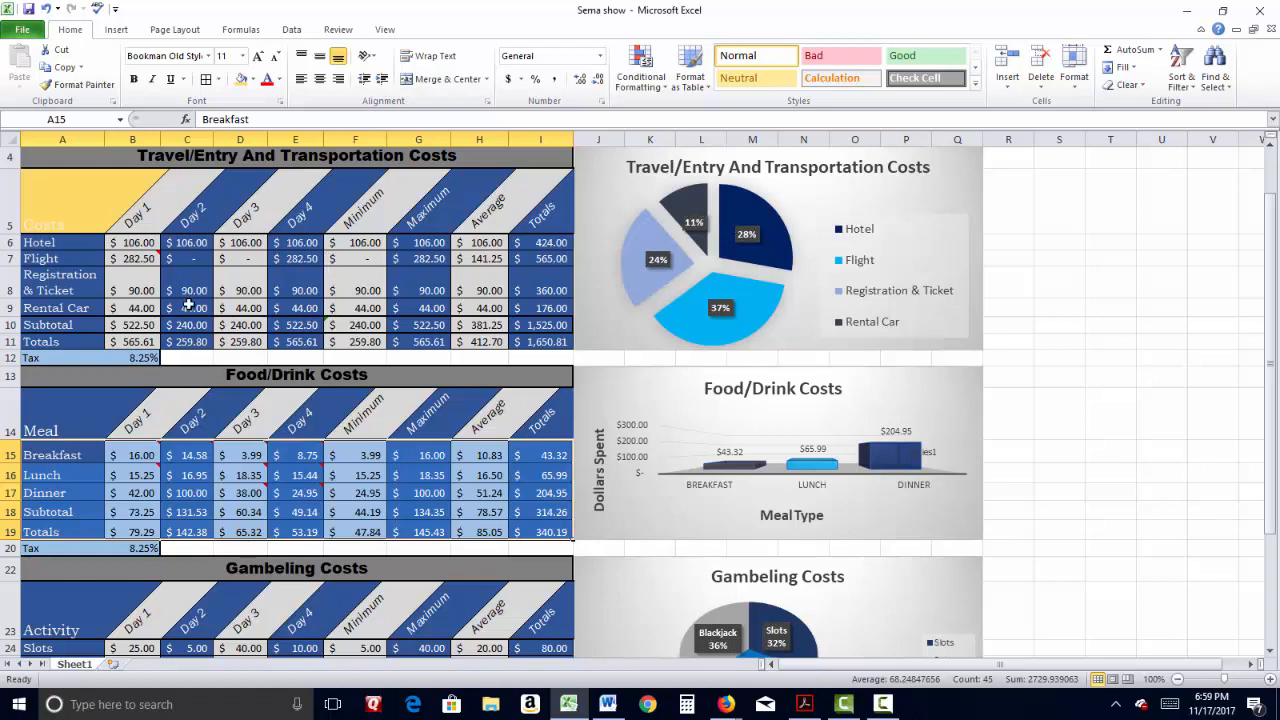
left_click(1195, 370)
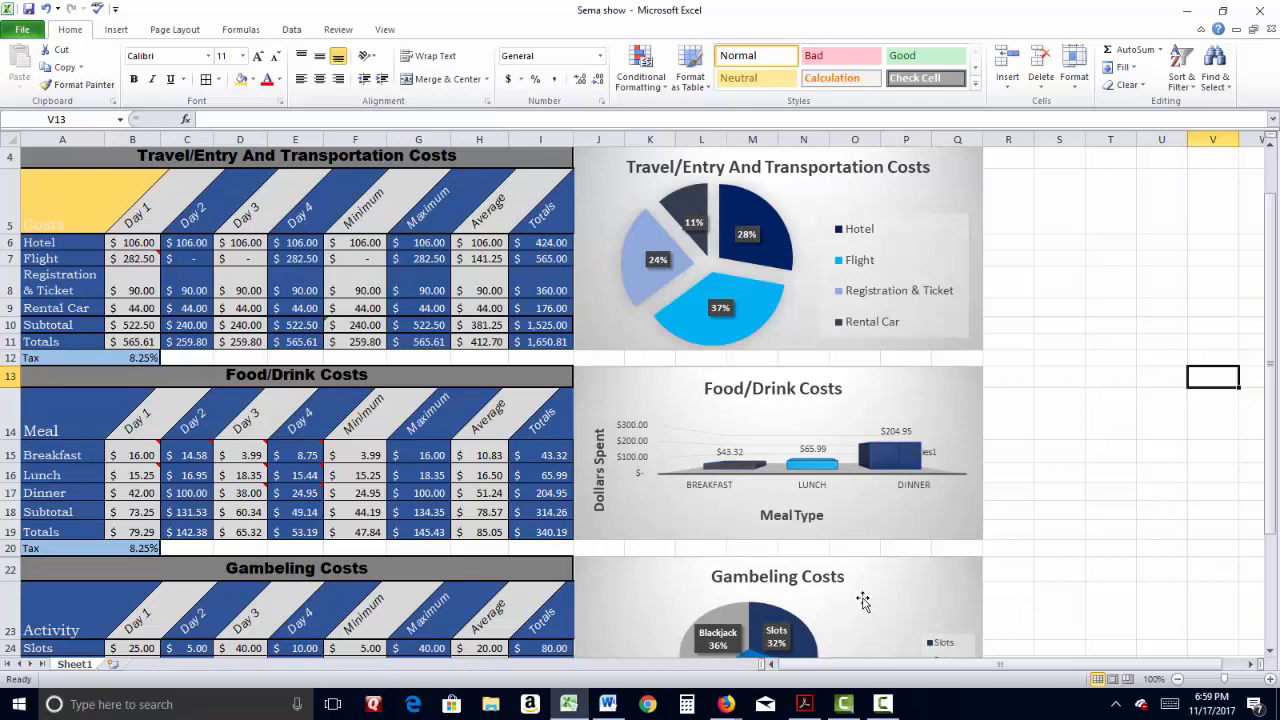
left_click(880, 704)
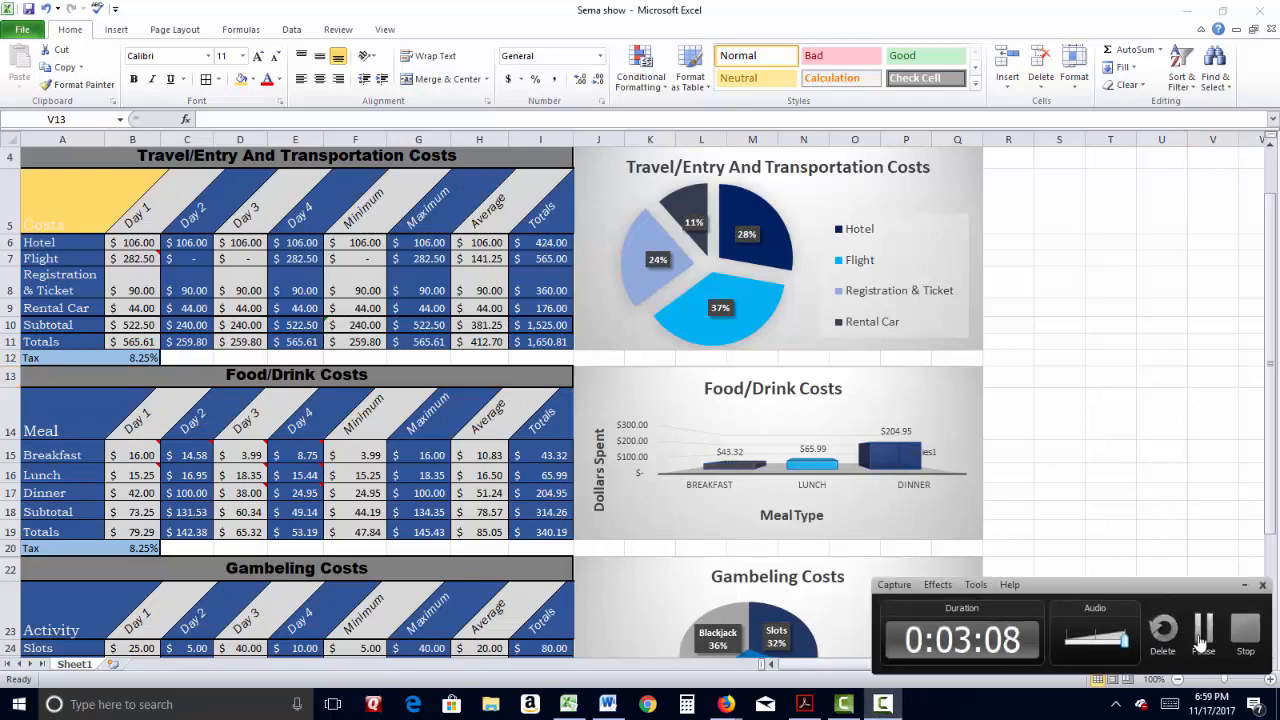
left_click(1203, 633)
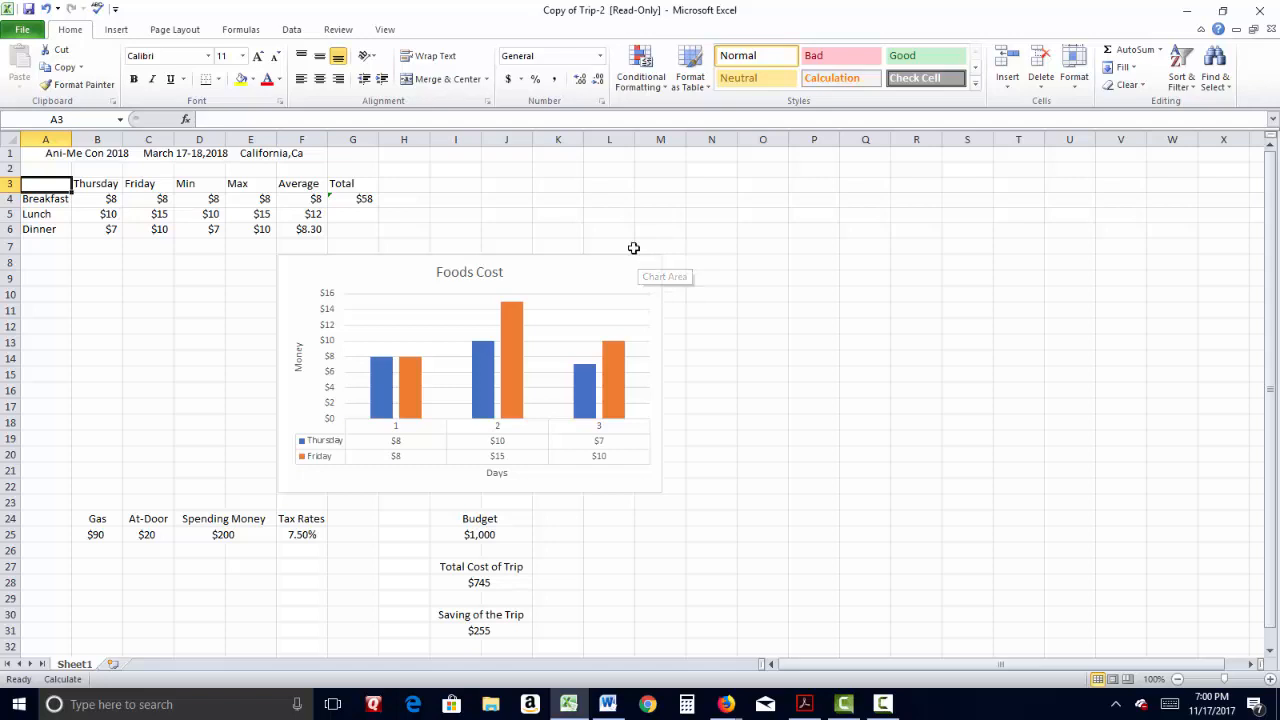
Display the formulas in the Copy of Trip-2 sheet and check the Breakfast row's Min, Max and Average cells for functions
left_click(245, 30)
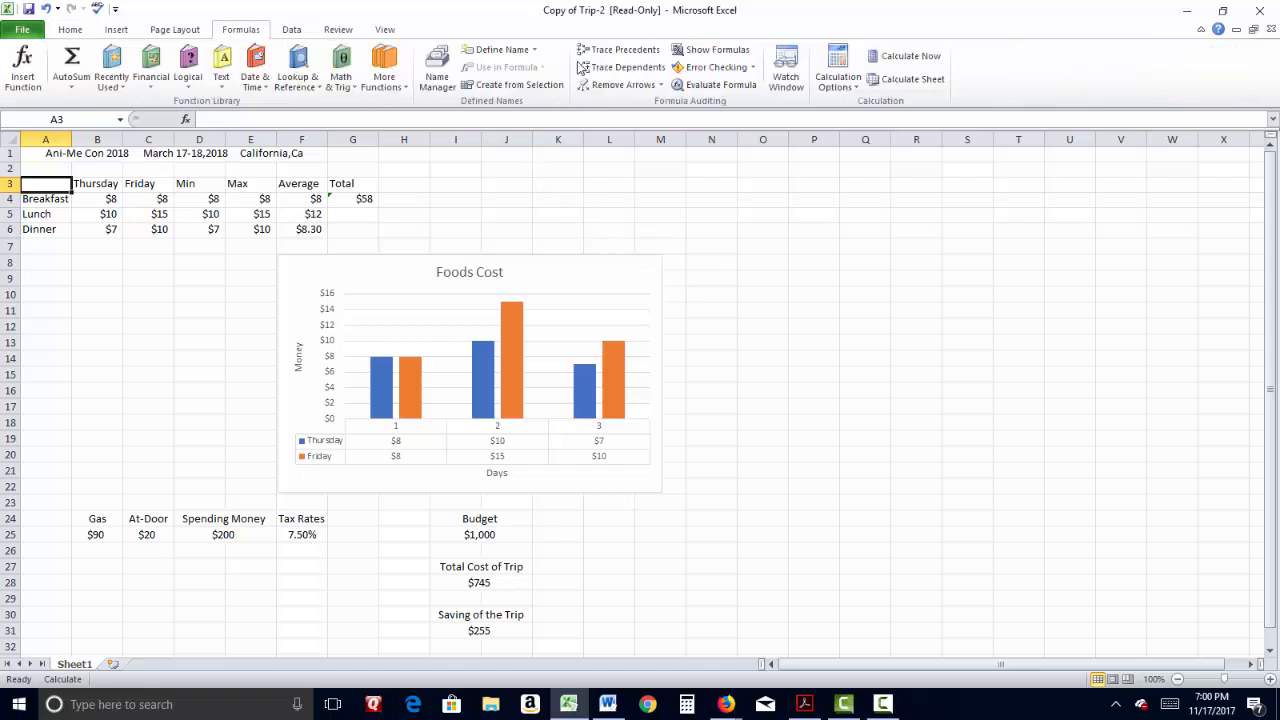
left_click(712, 54)
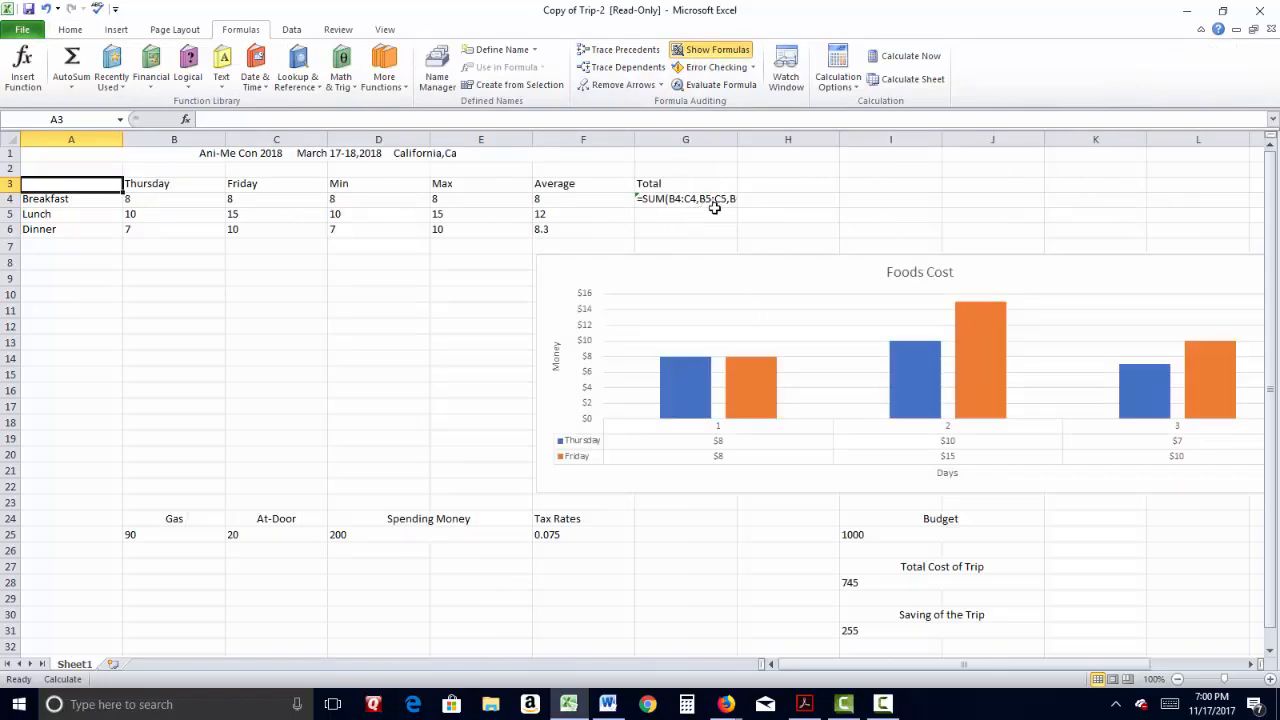
left_click(481, 204)
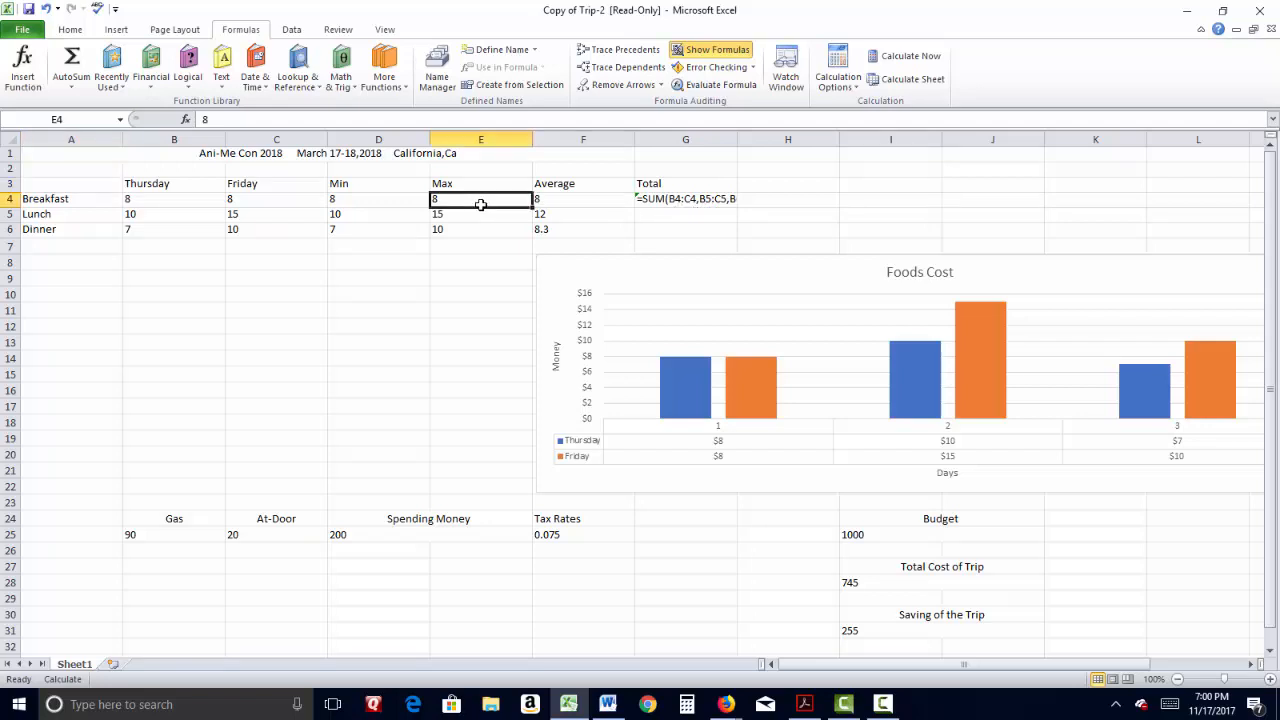
left_click(380, 203)
left_click(549, 200)
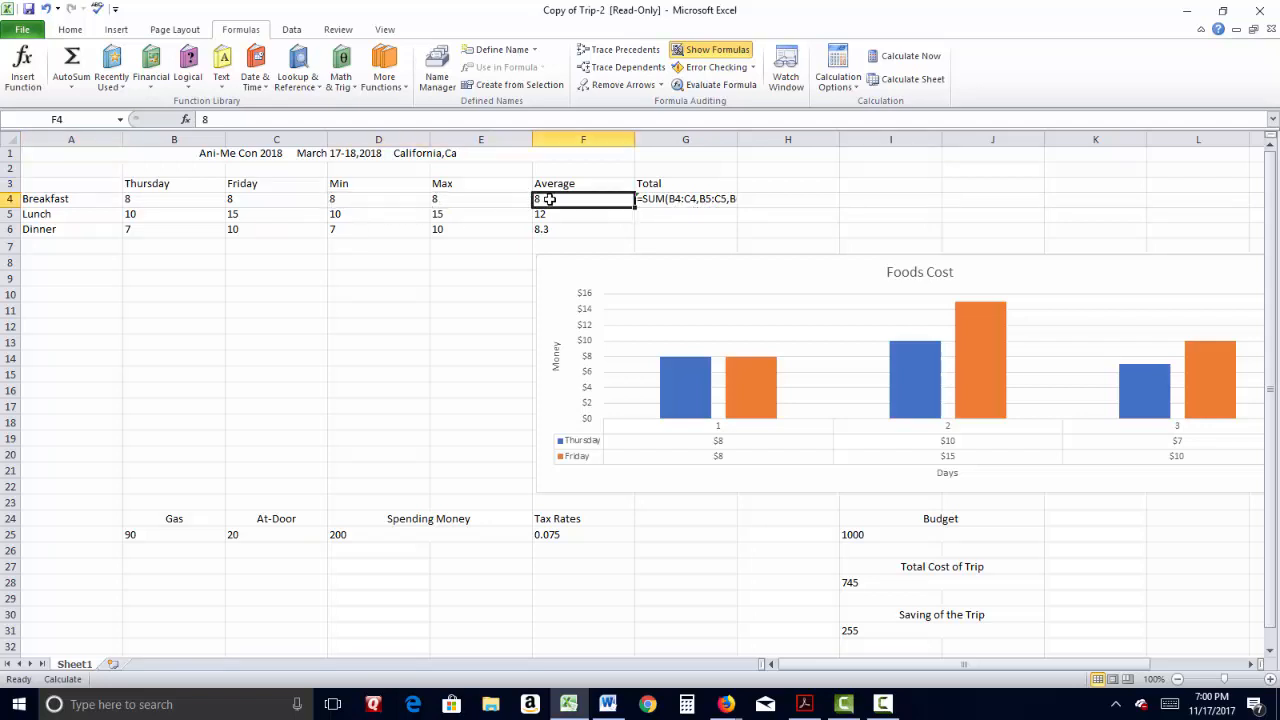
left_click(393, 201)
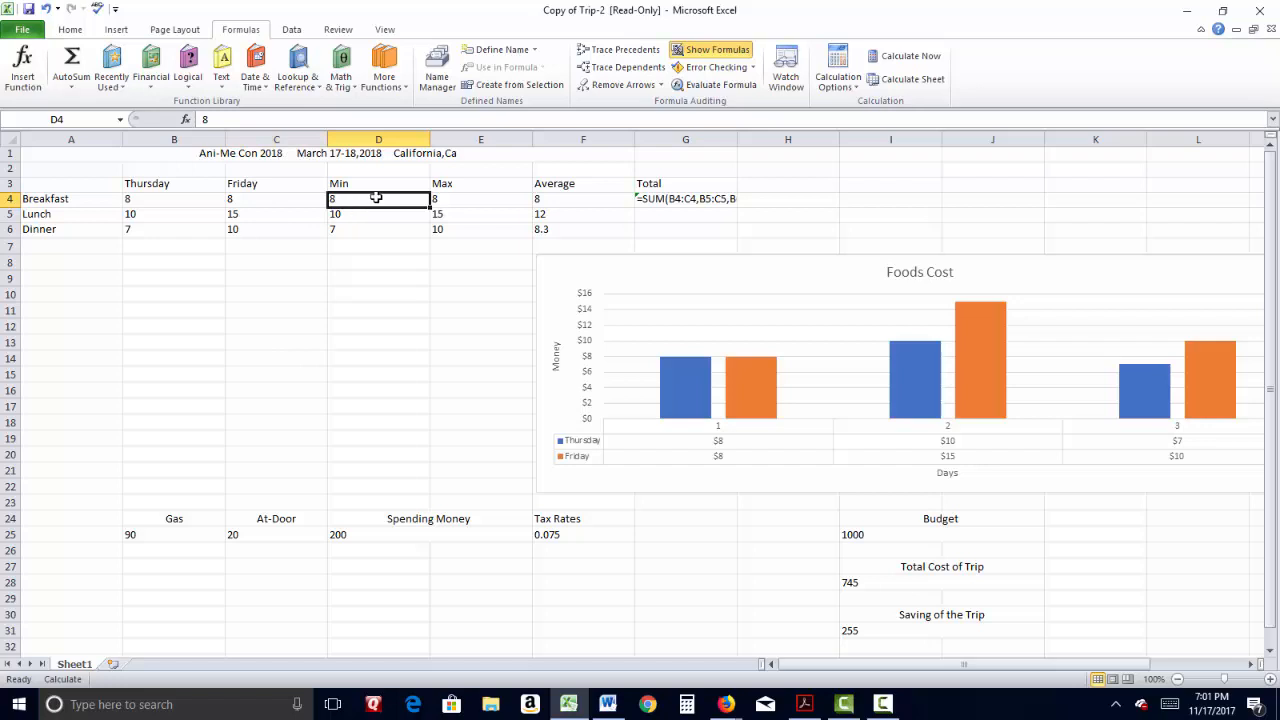
Replace the Breakfast row's typed Min value in D4 with the function =MIN(B4:C4)
left_click(70, 30)
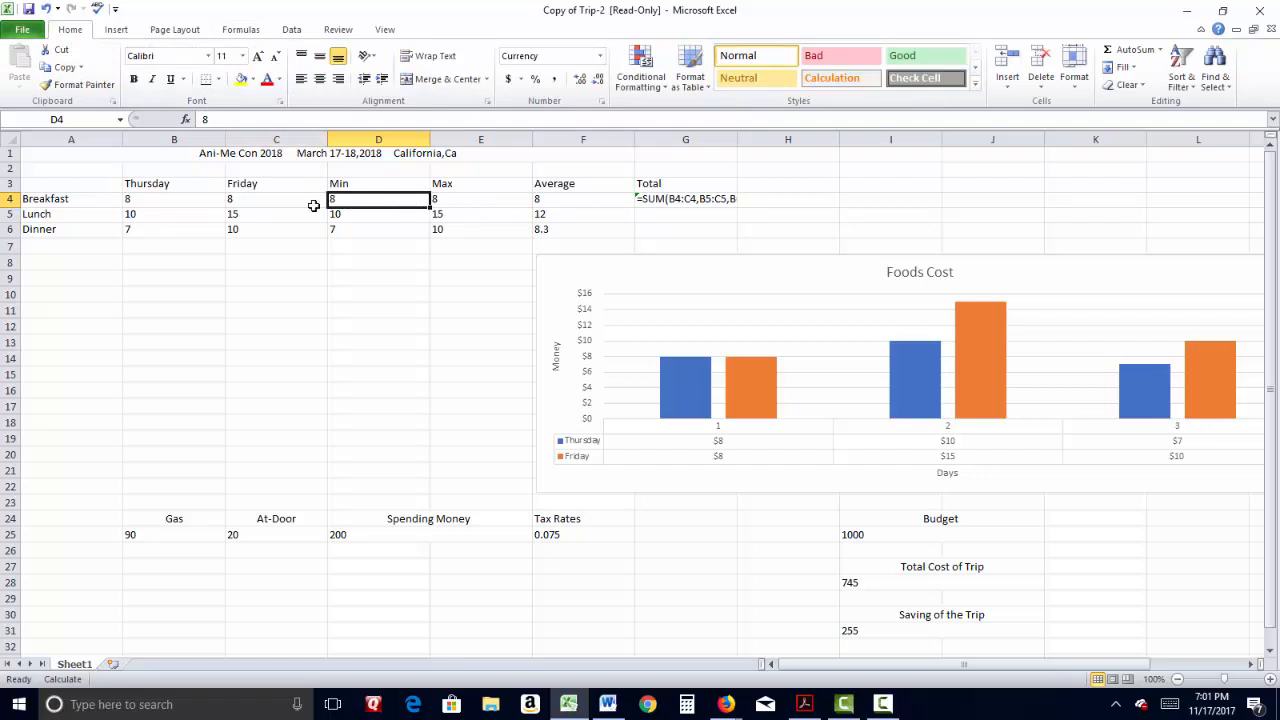
left_click_drag(159, 201, 280, 199)
left_click(375, 196)
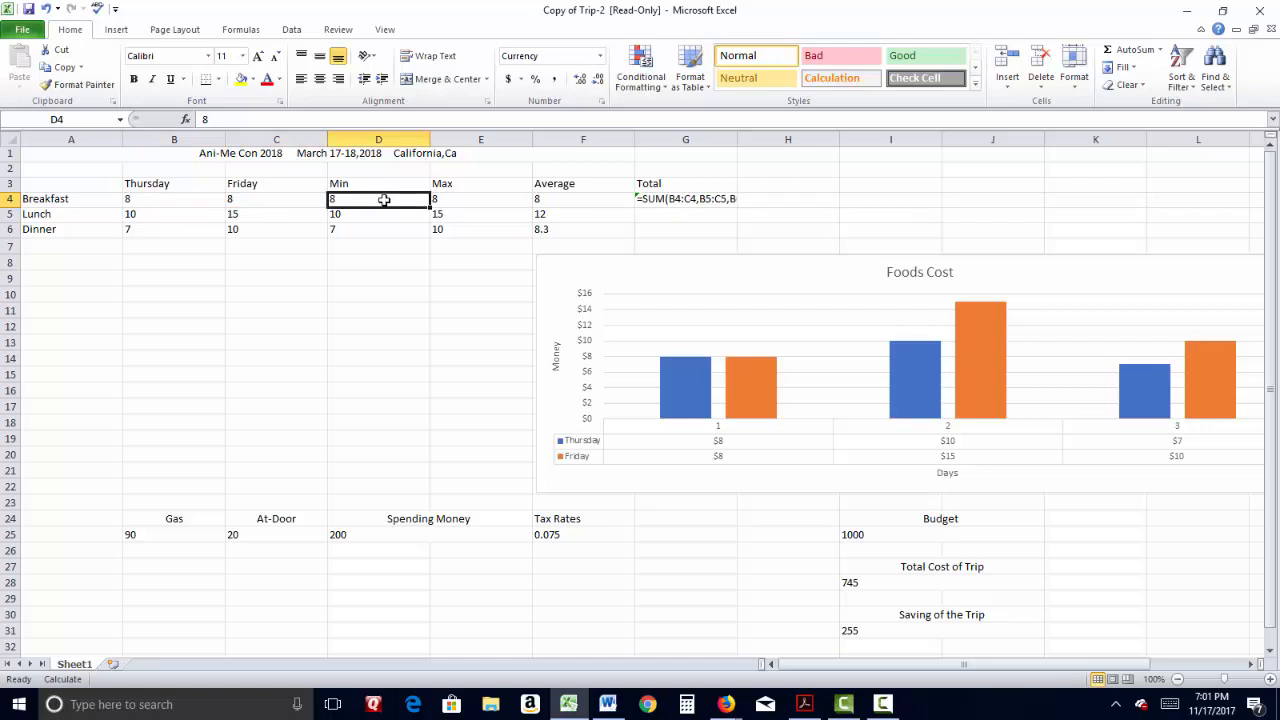
left_click(1162, 50)
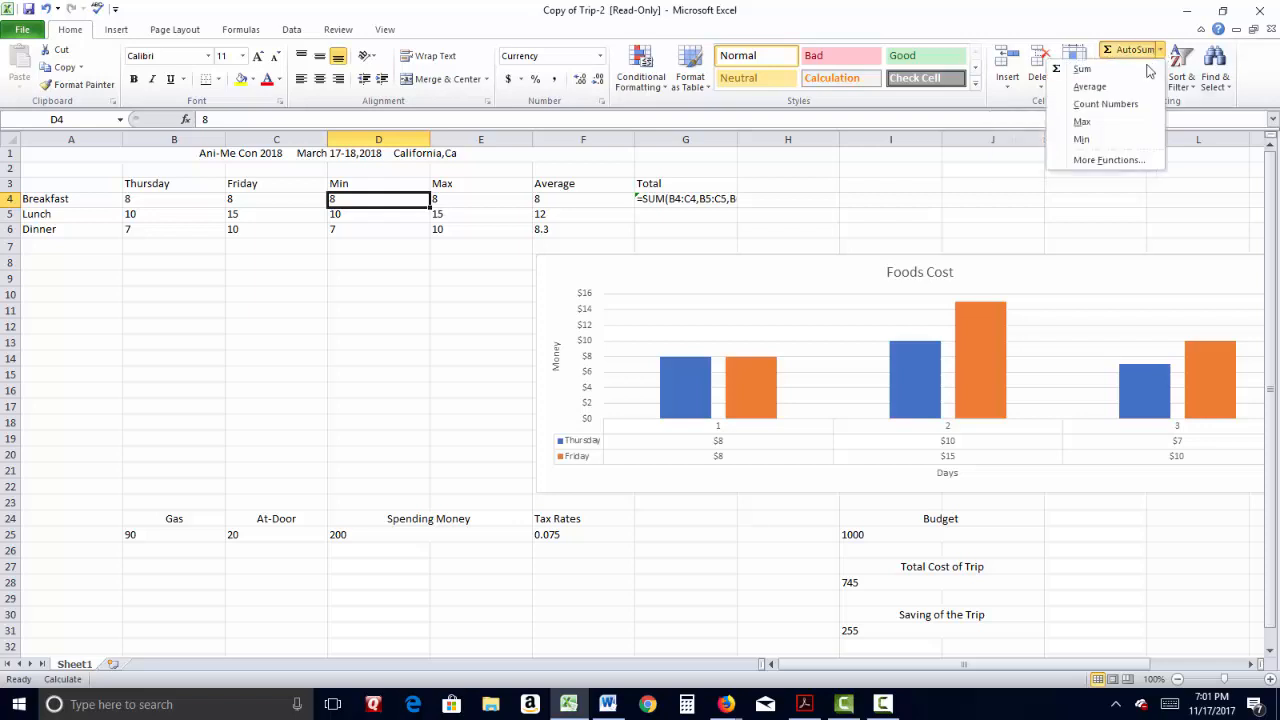
left_click(1081, 139)
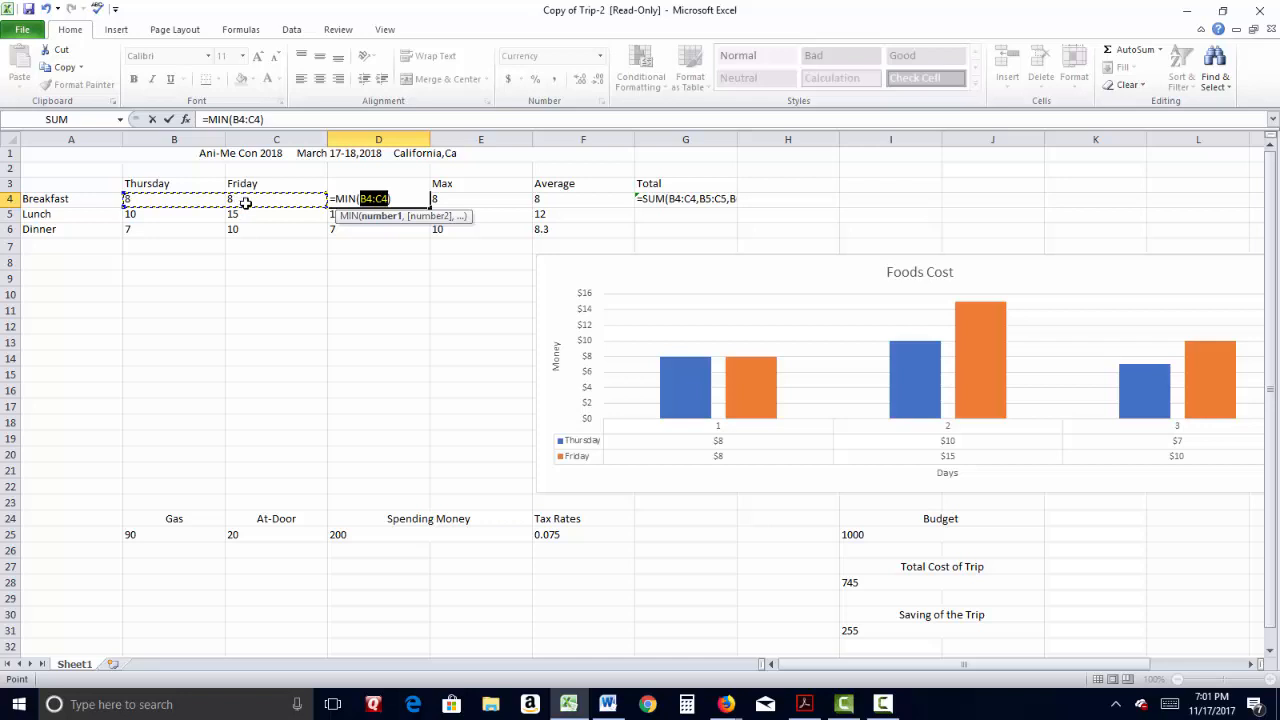
key("Return")
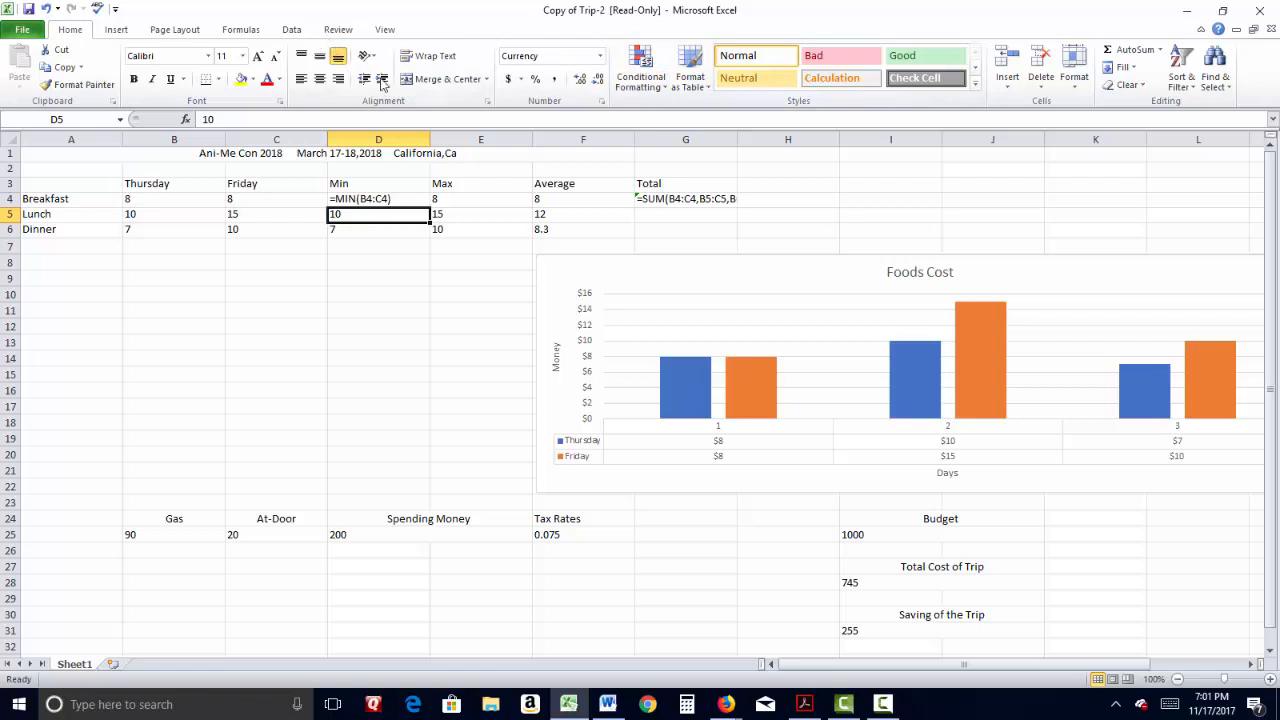
Replace the Breakfast row's typed Max value in E4 with the function =MAX(B4:C4)
left_click(440, 199)
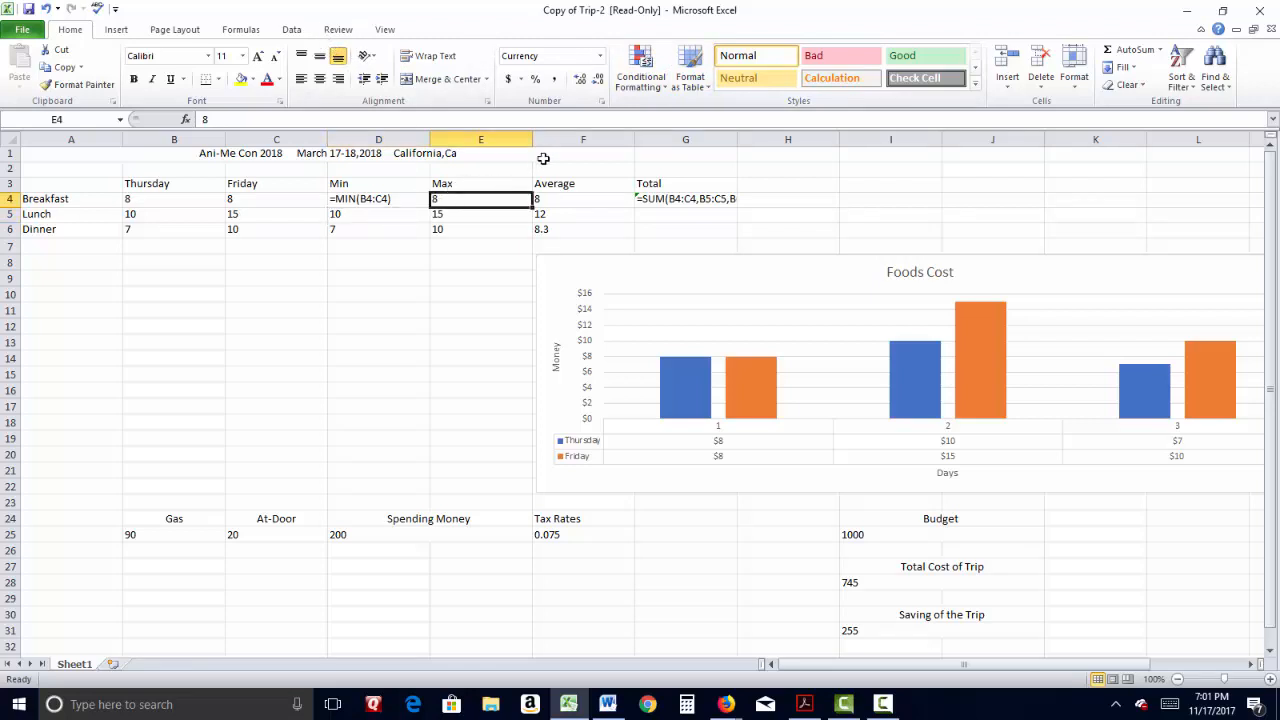
left_click(1160, 49)
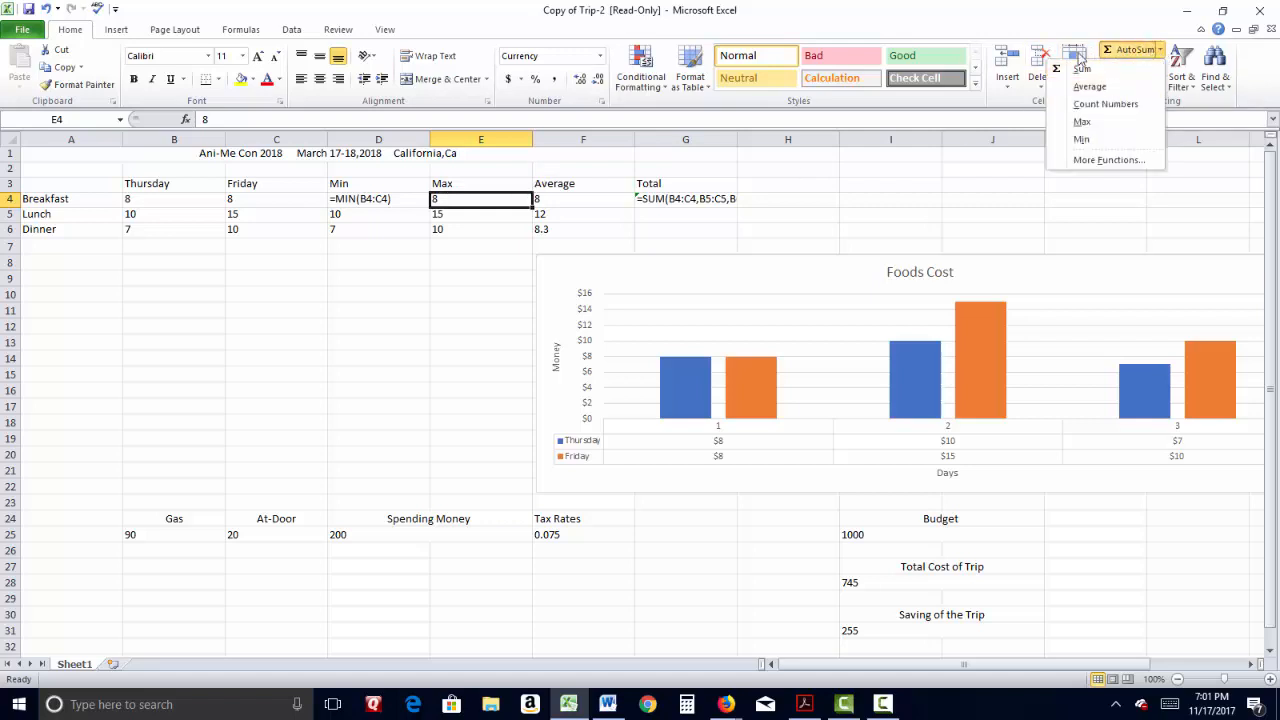
left_click(1082, 122)
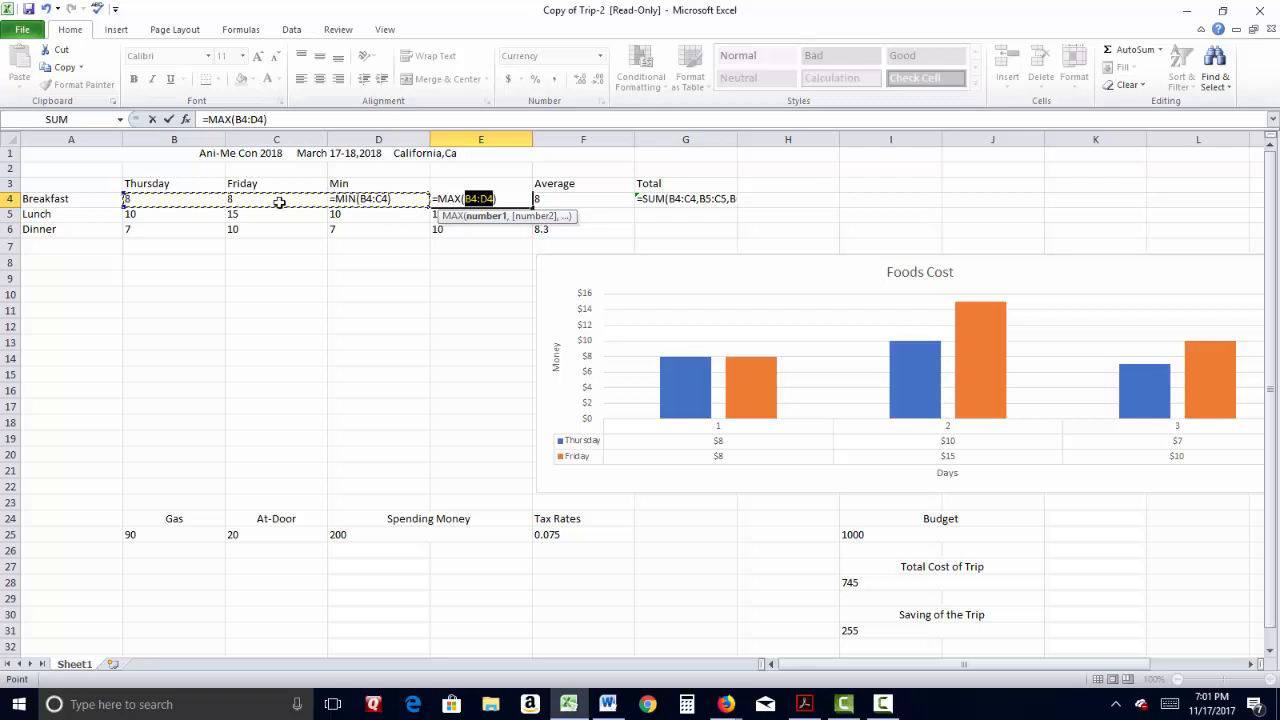
left_click_drag(130, 200, 264, 206)
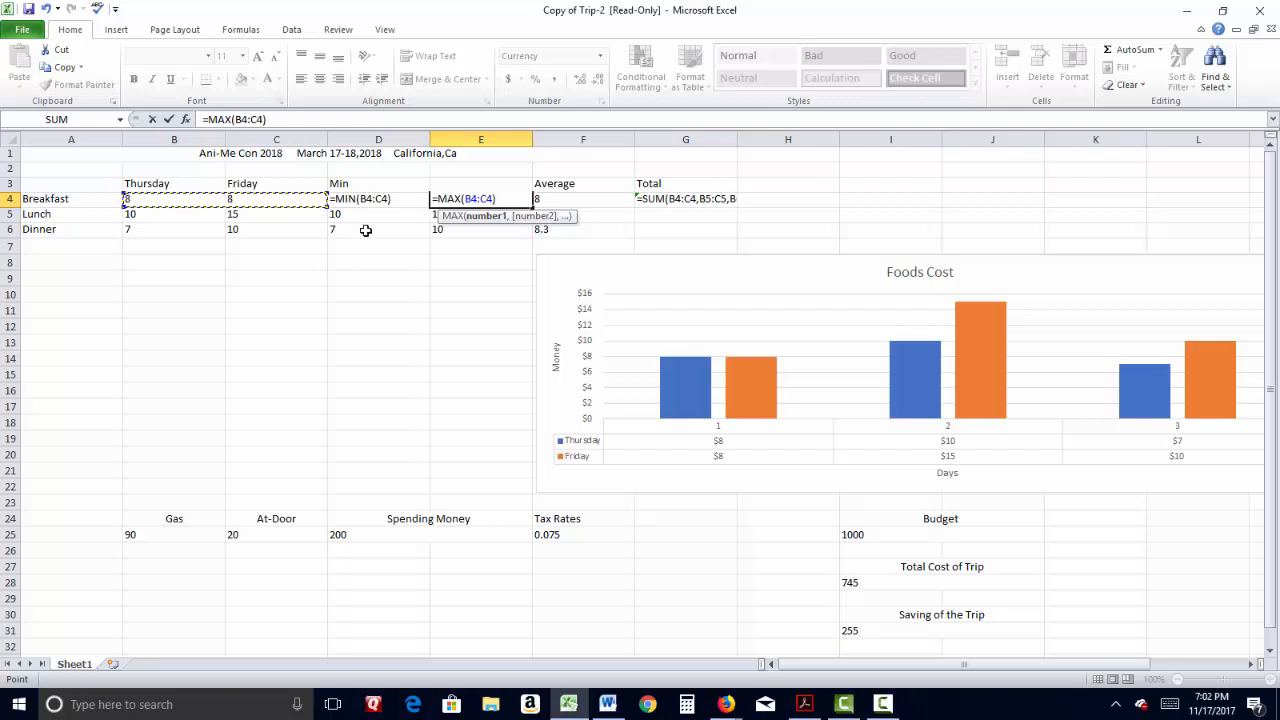
key("Return")
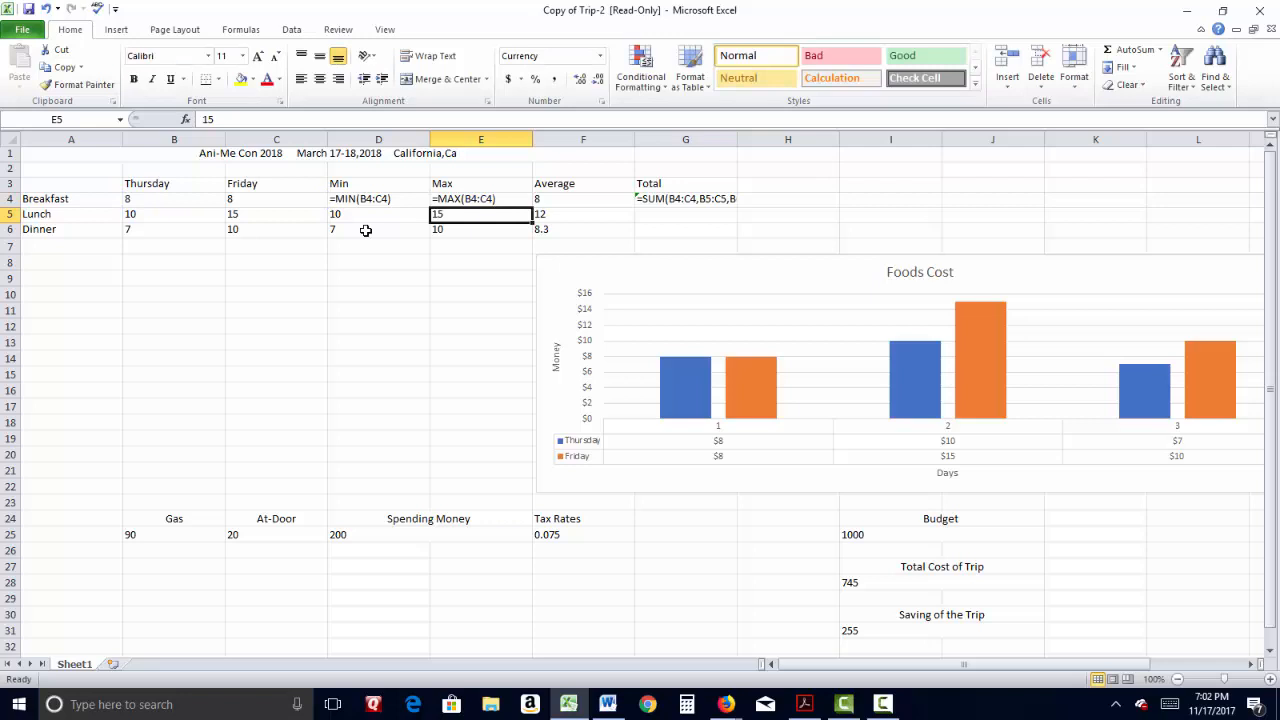
Replace the Breakfast row's typed Average value in F4 with the function =AVERAGE(B4:C4)
left_click(577, 200)
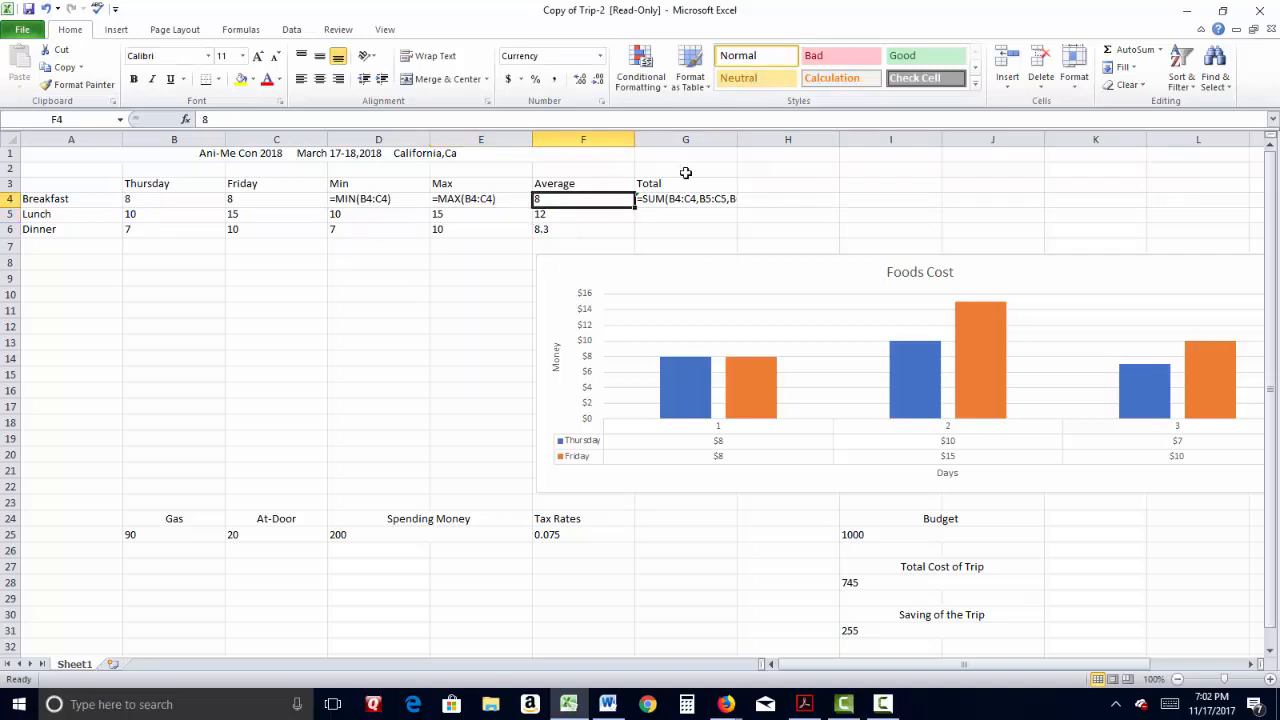
left_click(1160, 50)
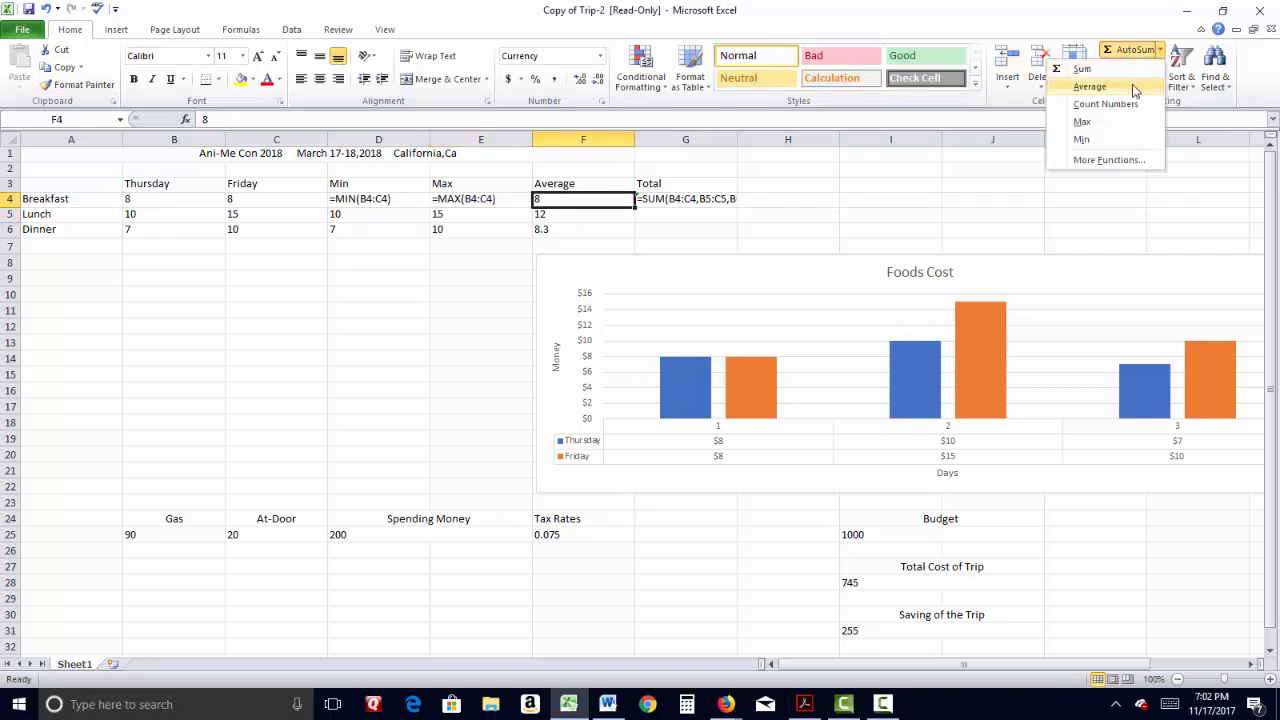
left_click(1090, 87)
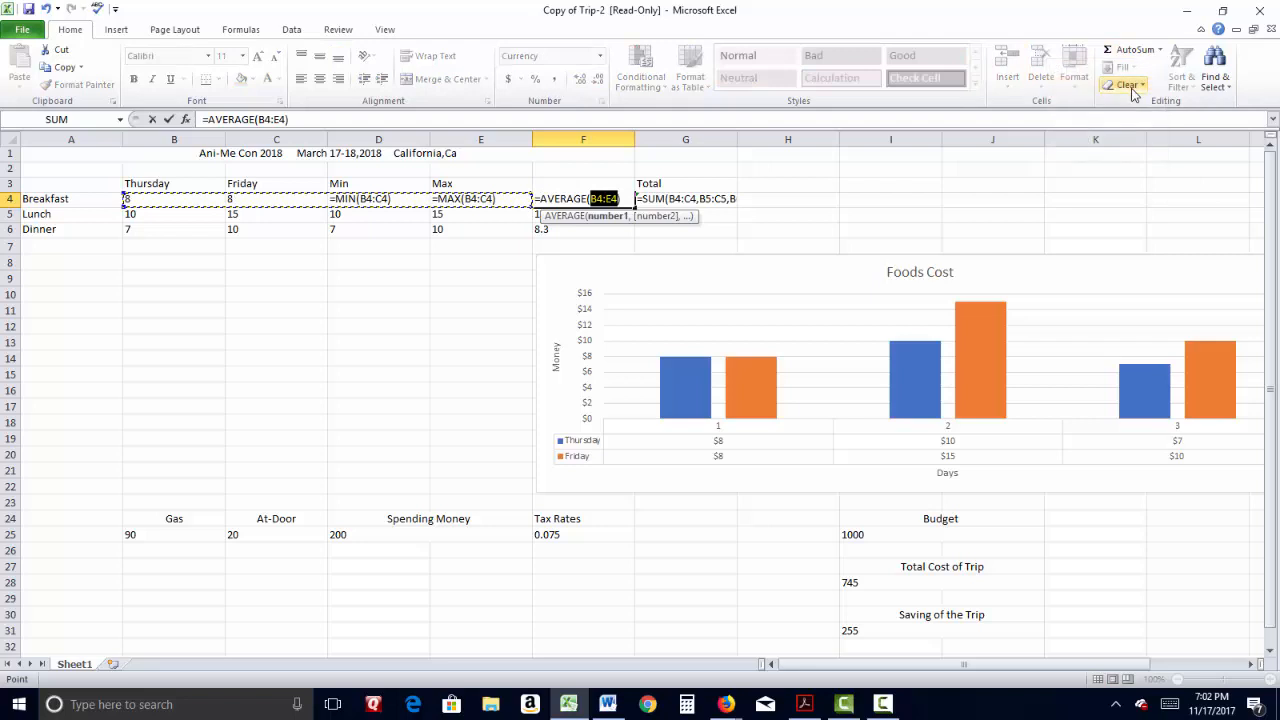
left_click(213, 200)
left_click_drag(213, 200, 251, 200)
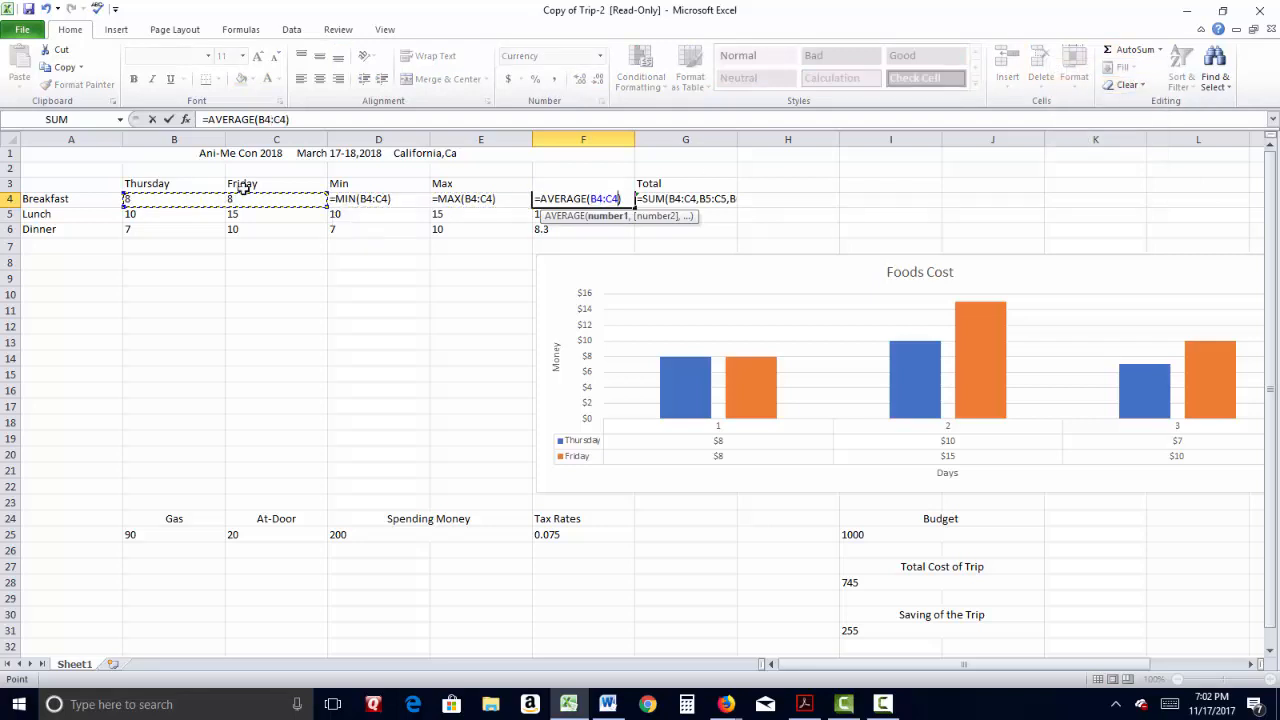
key("Return")
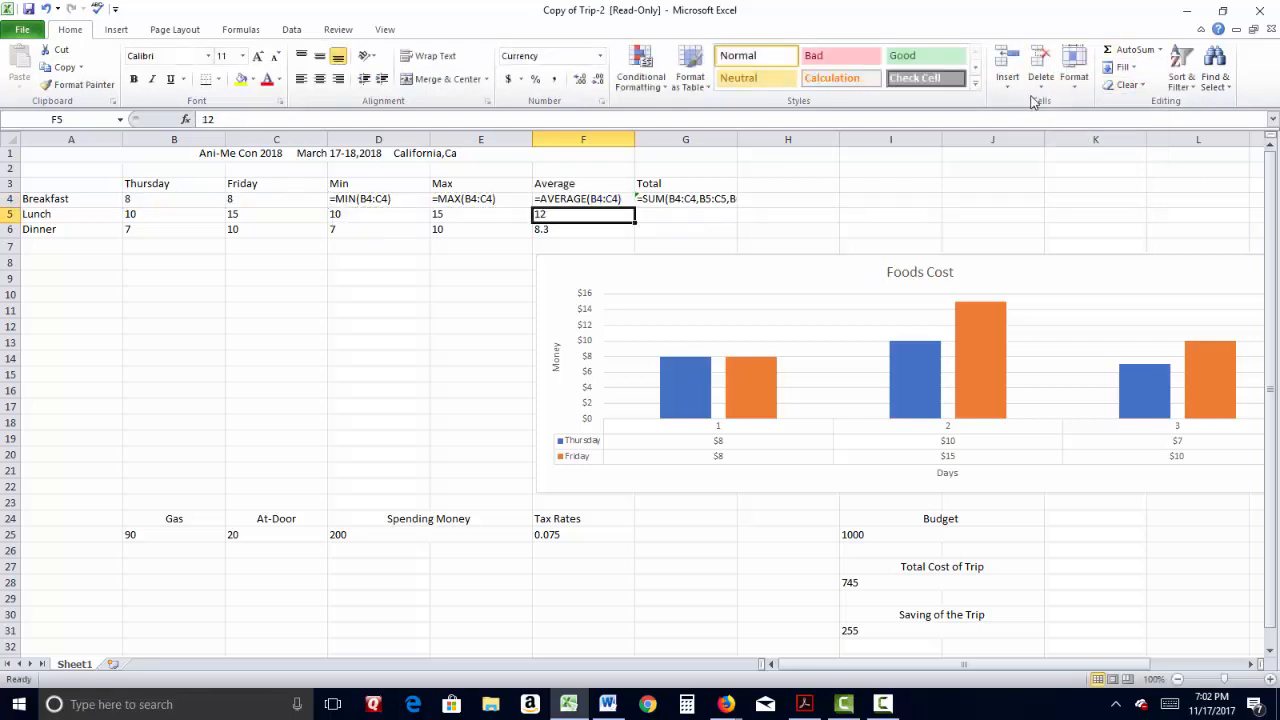
Replace the Breakfast row's Total formula in G4 with =SUM(B4:C4) so it covers only the Thursday and Friday costs
double_click(704, 200)
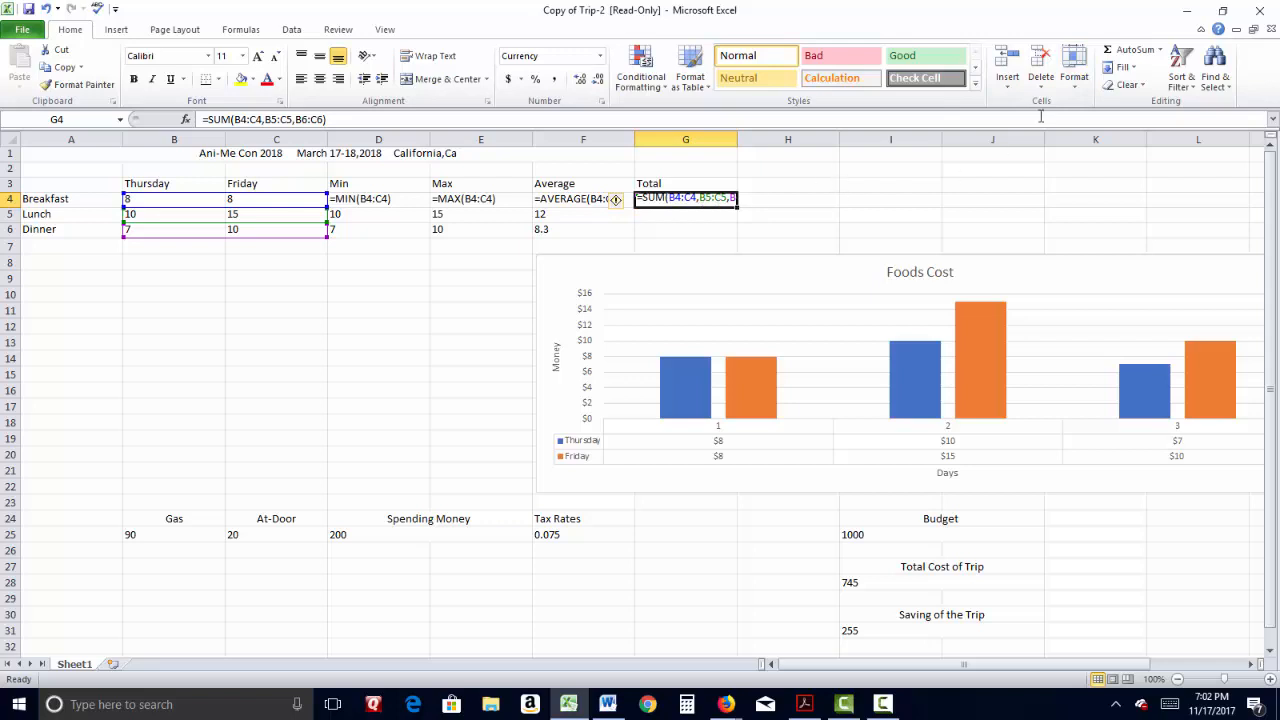
left_click(1140, 53)
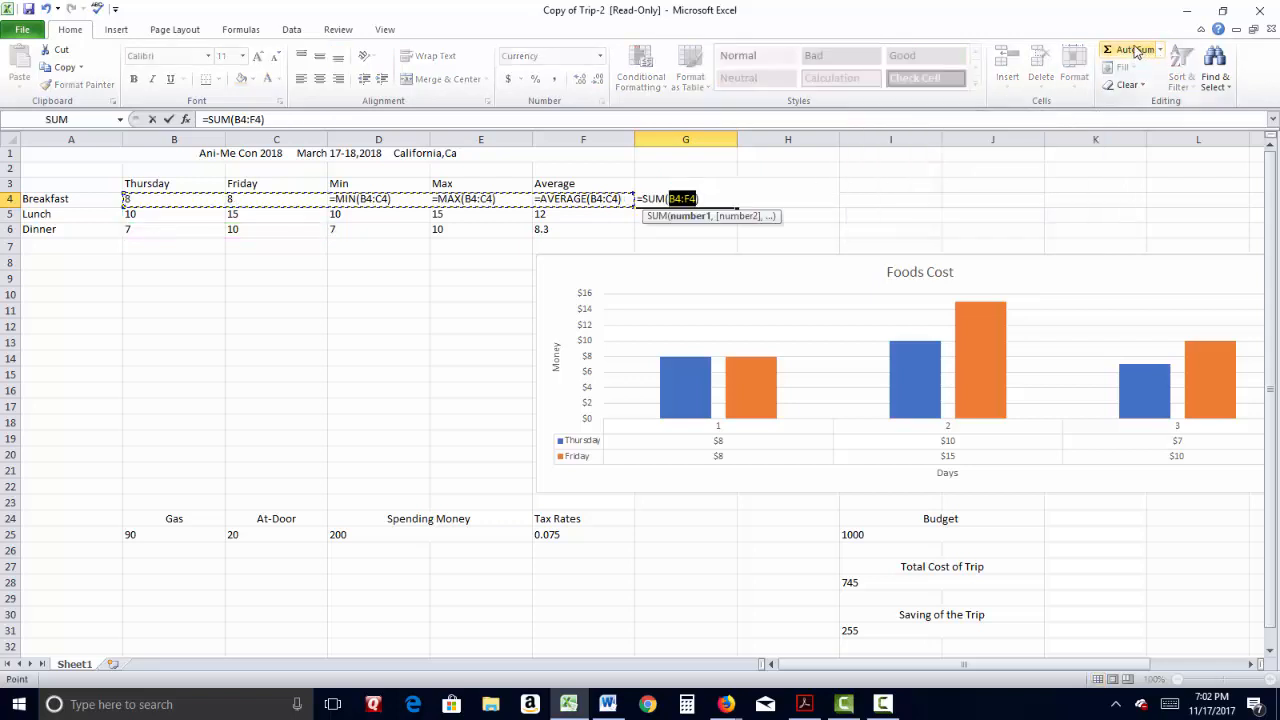
left_click_drag(126, 200, 265, 205)
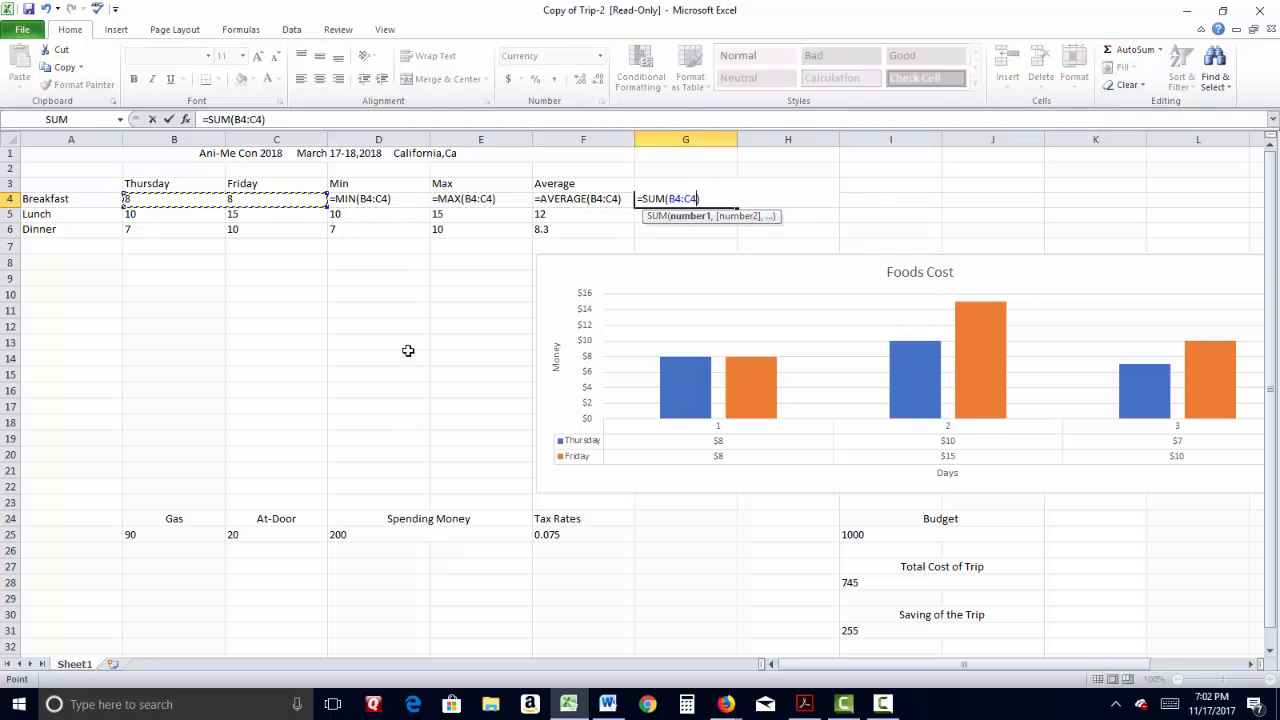
key("Return")
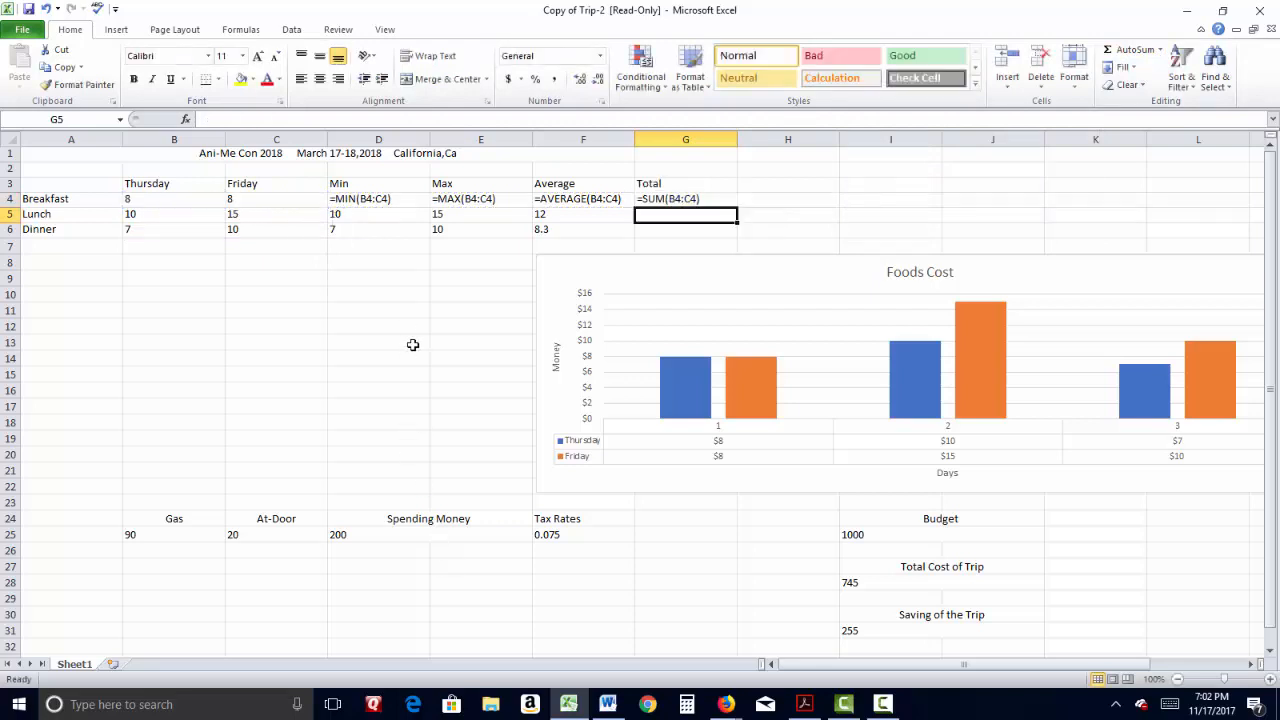
Copy the Breakfast row's Min, Max, Average and Total functions (D4:G4) down to the Lunch and Dinner rows
left_click(390, 199)
left_click_drag(432, 199, 730, 208)
left_click(393, 273)
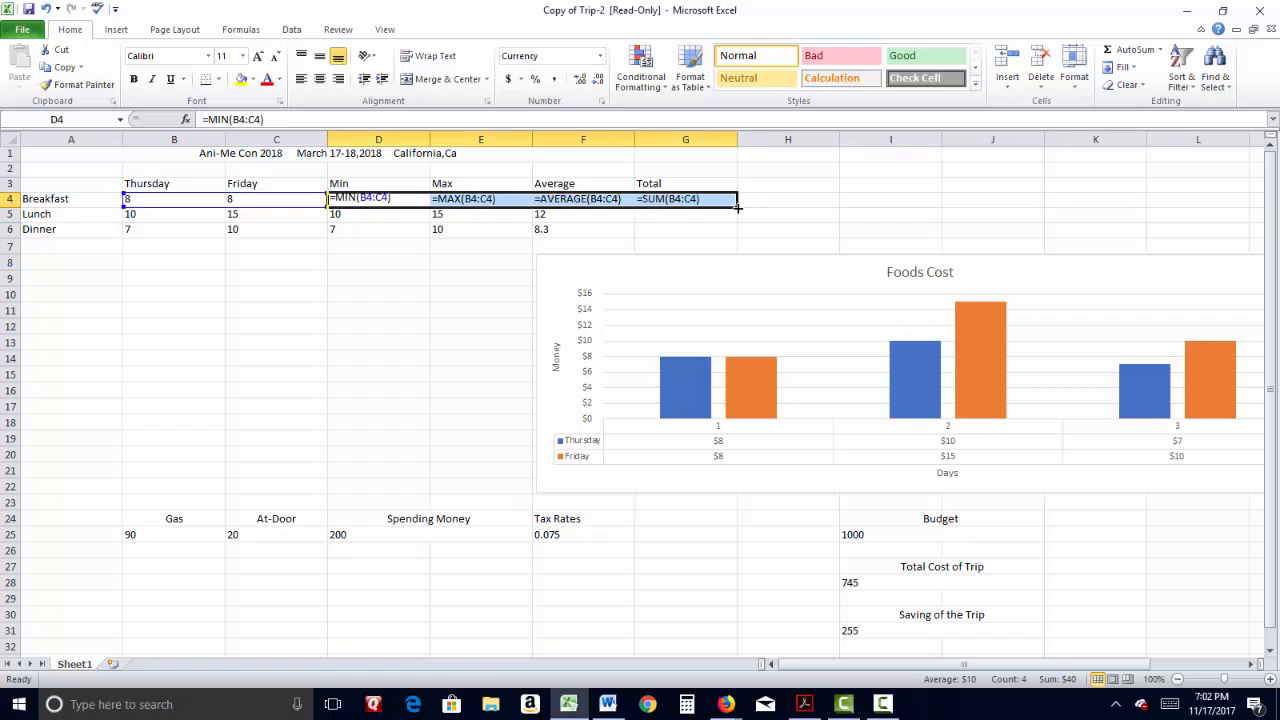
left_click_drag(737, 207, 738, 237)
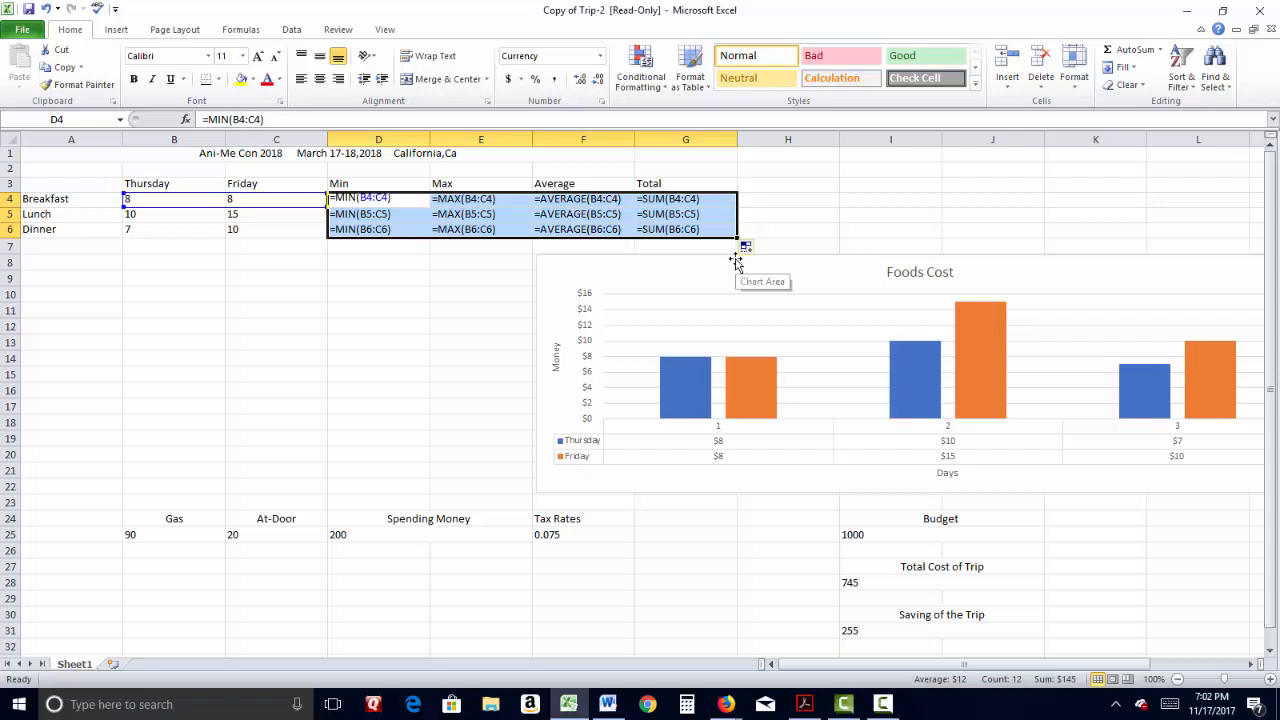
Hide the formulas to view the calculated results in the food table, and display the formulas again
left_click(240, 30)
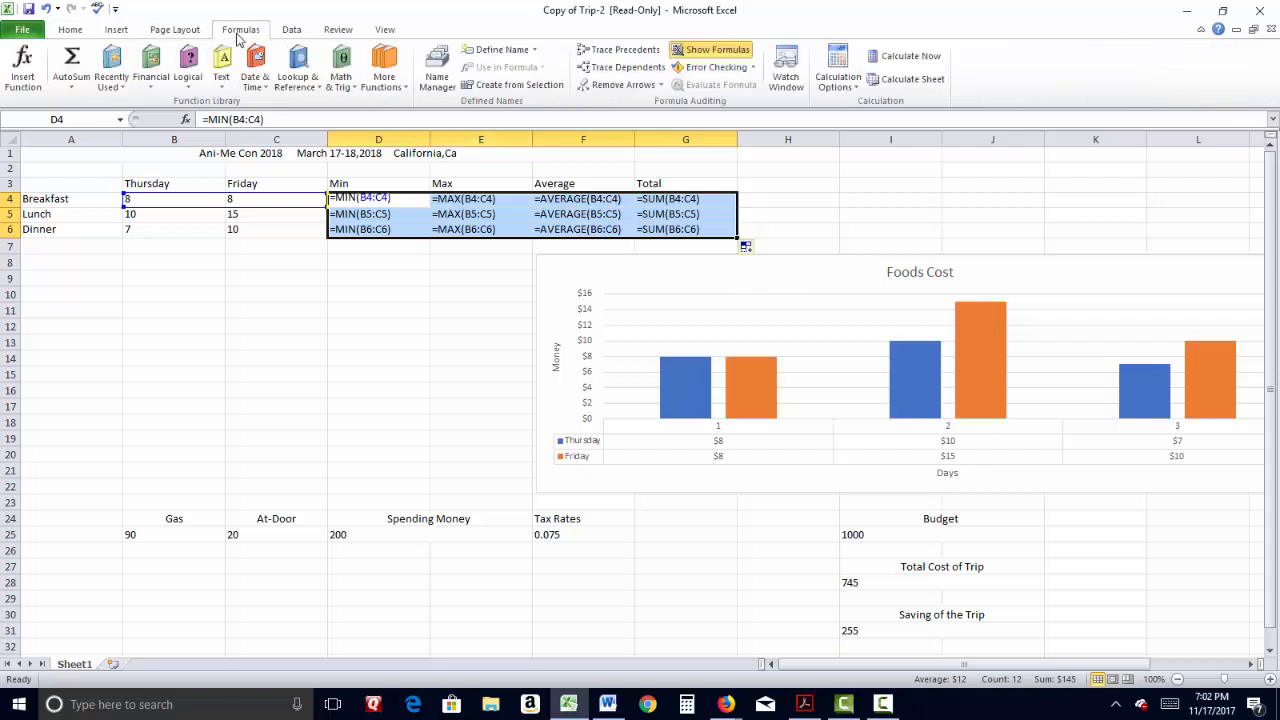
left_click(718, 52)
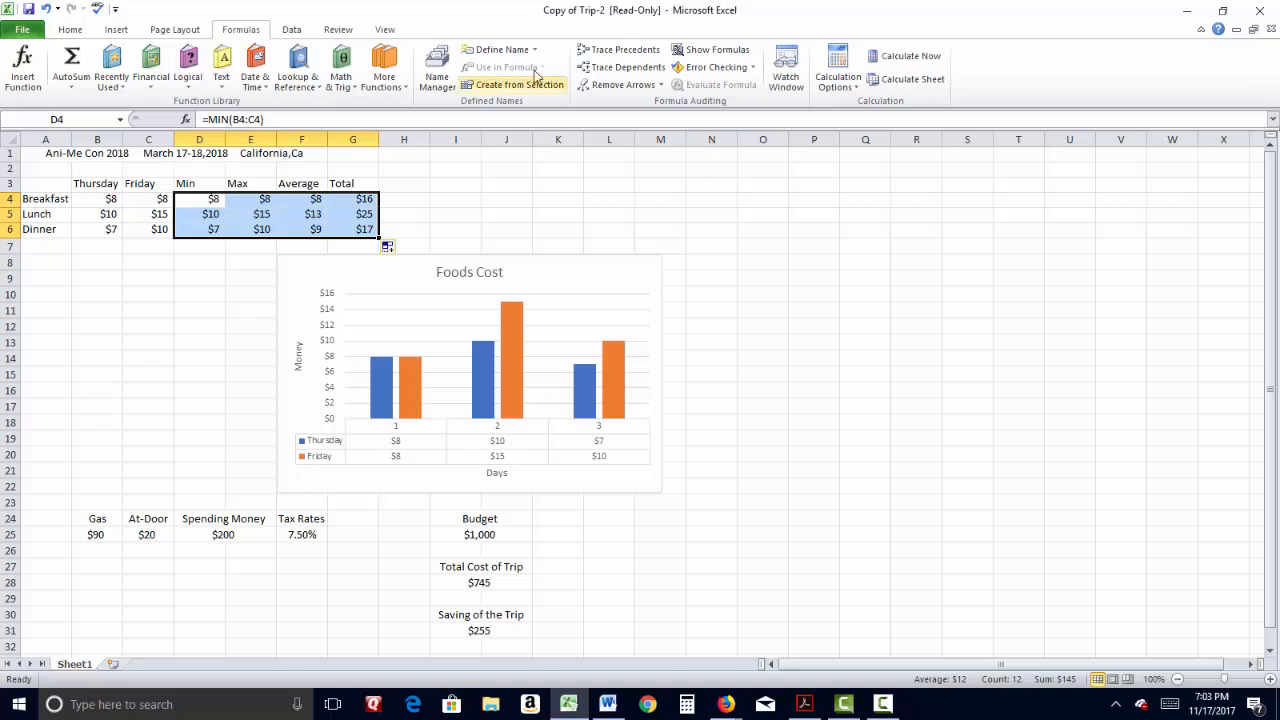
left_click(710, 49)
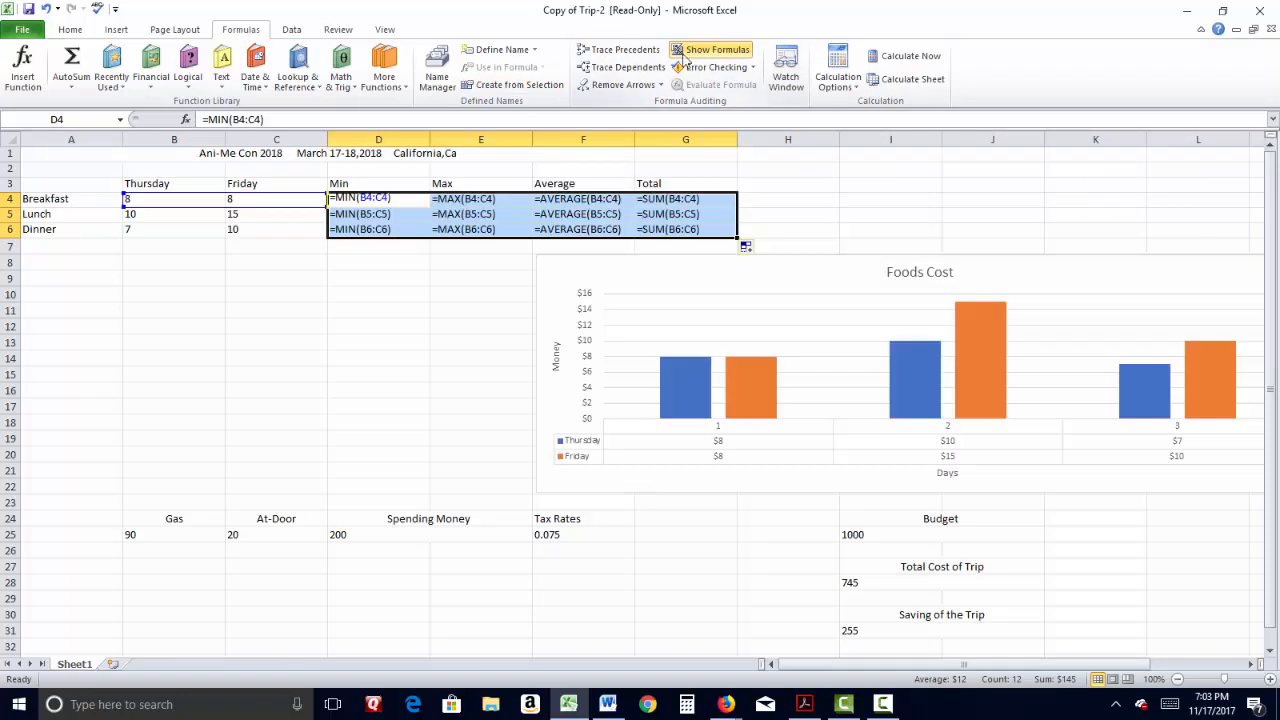
Change the At-Door header in C24 to "(At-Door) Registration fee"
left_click(186, 538)
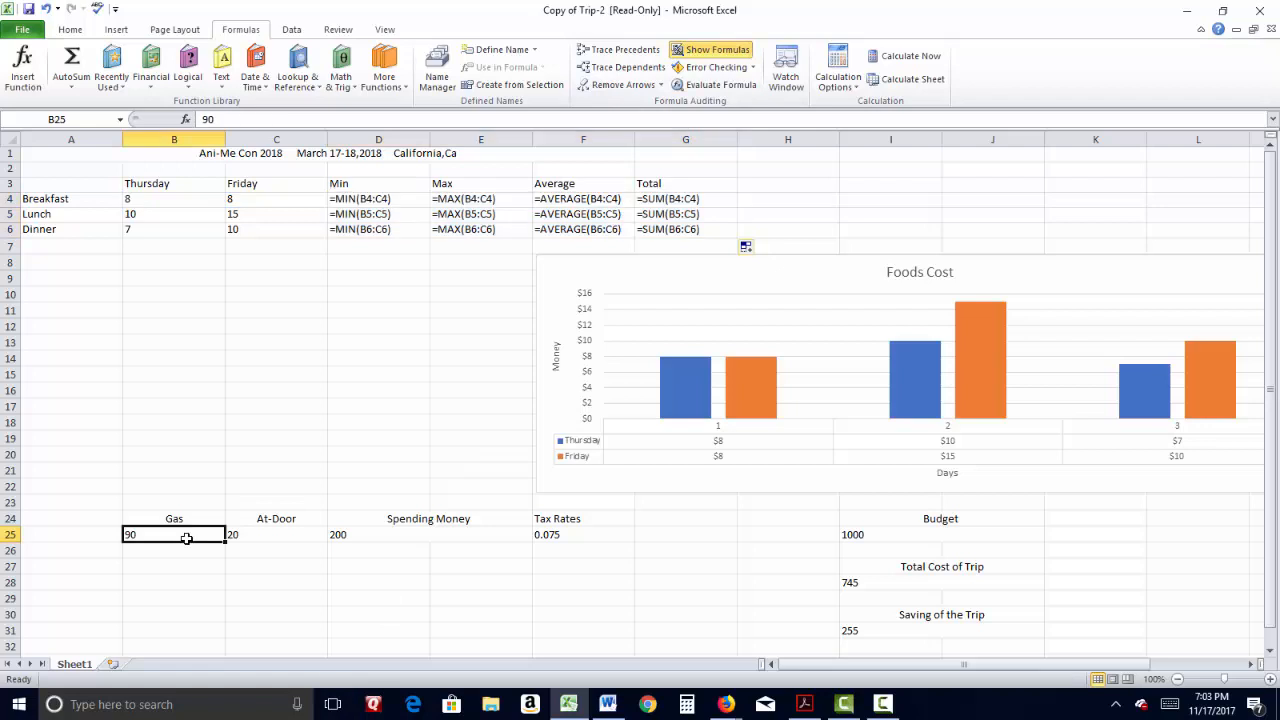
left_click(290, 539)
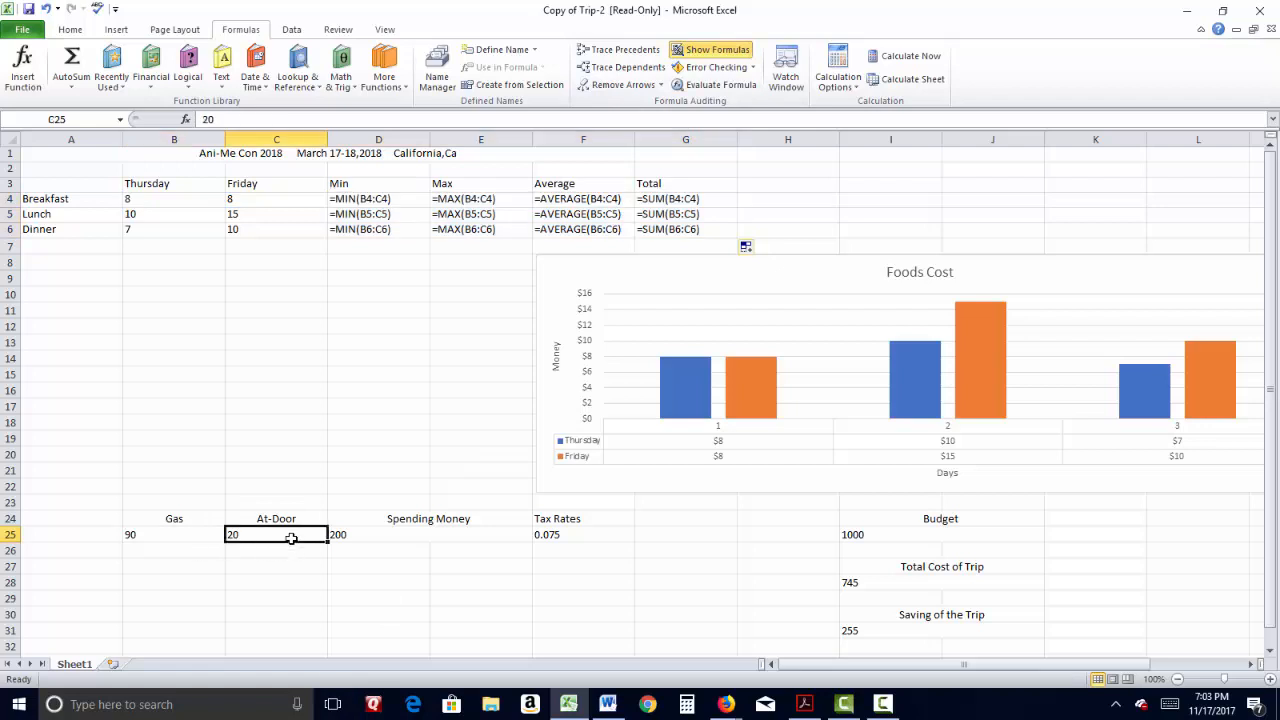
left_click(292, 519)
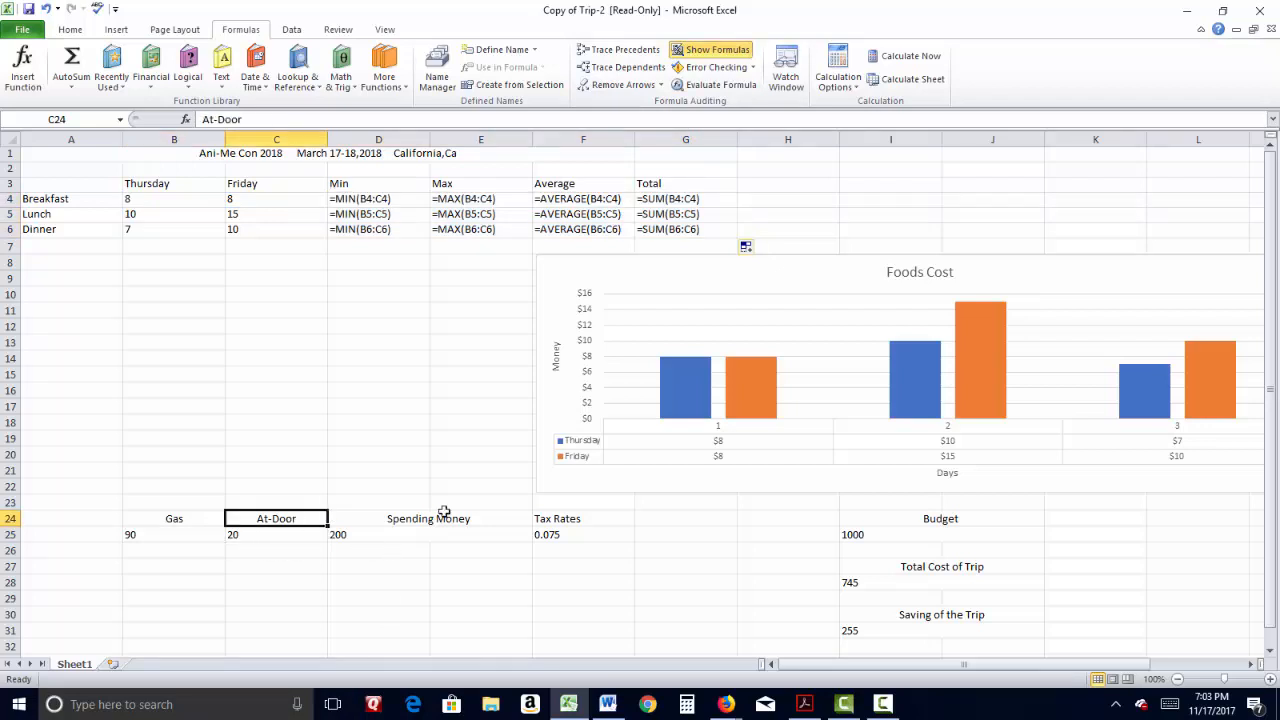
key("F2")
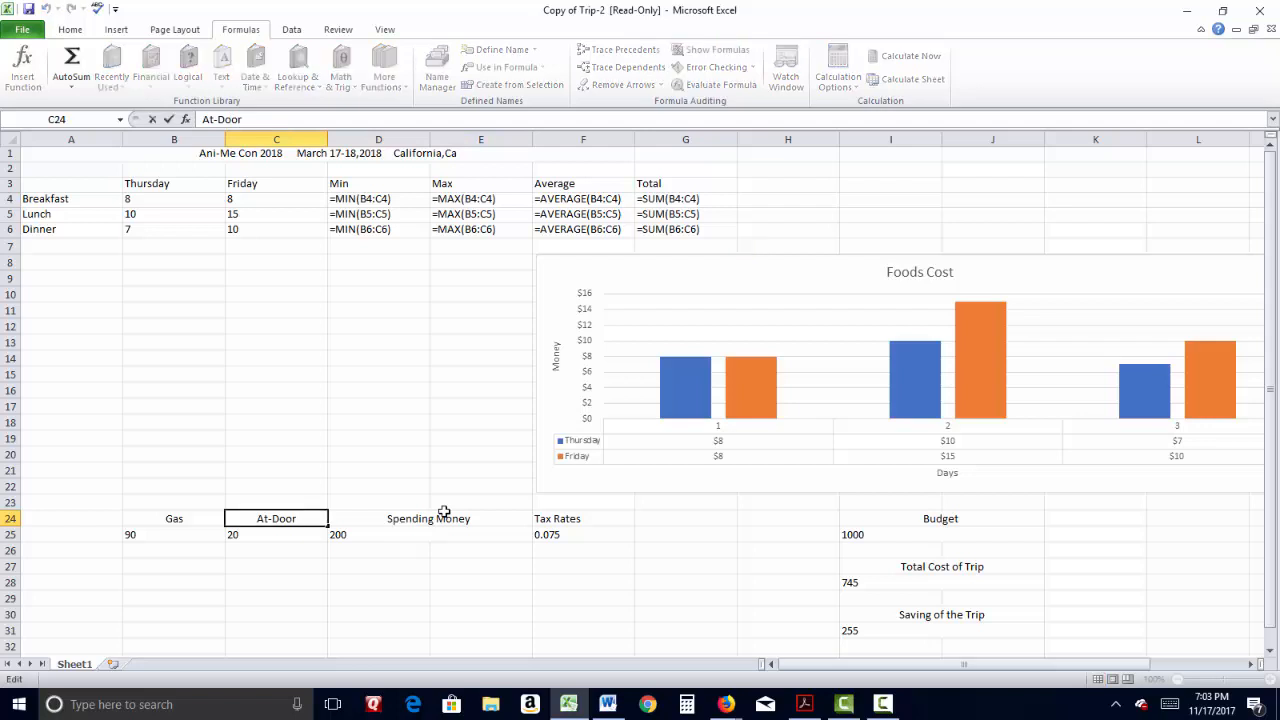
type("Registrat")
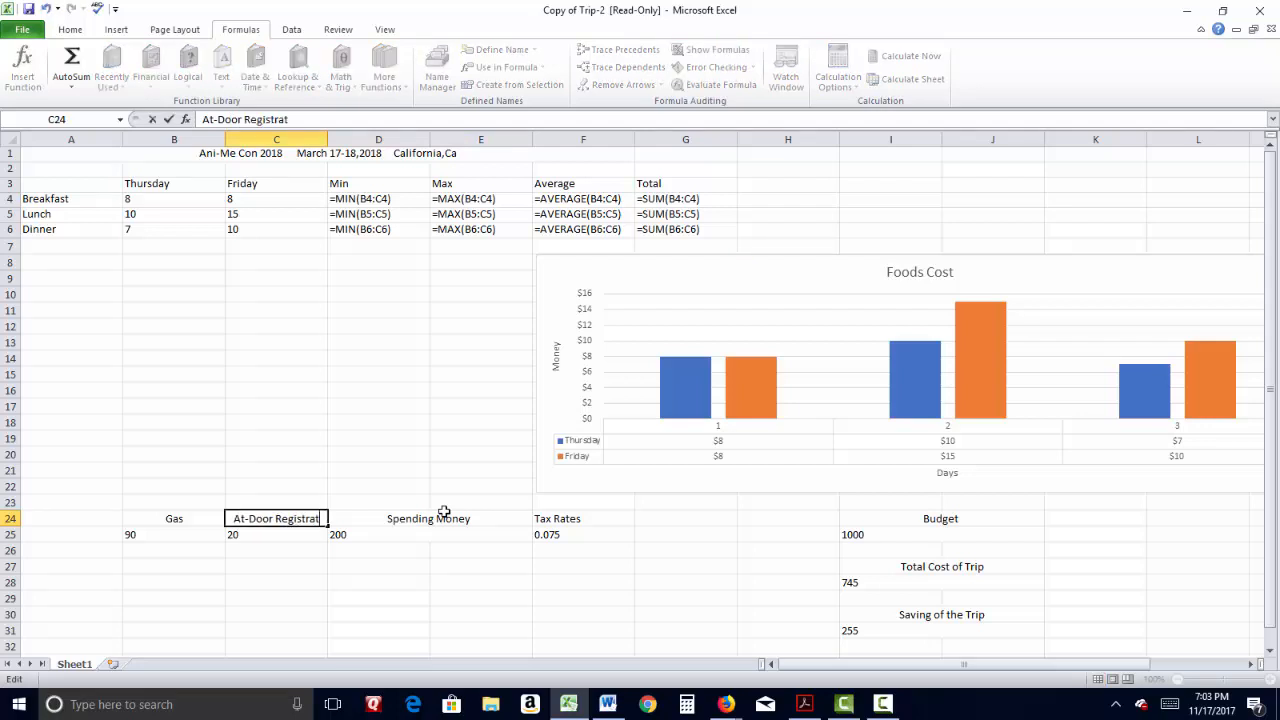
type("ion fee")
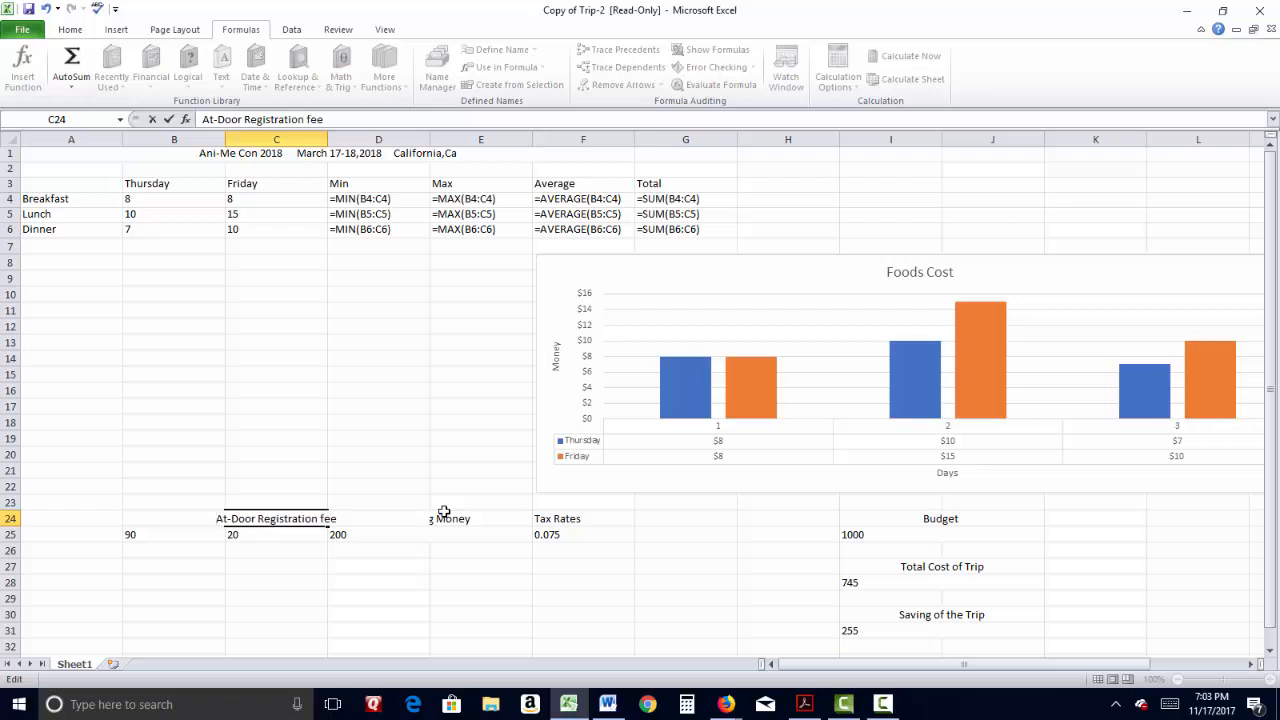
key("Home")
type("(")
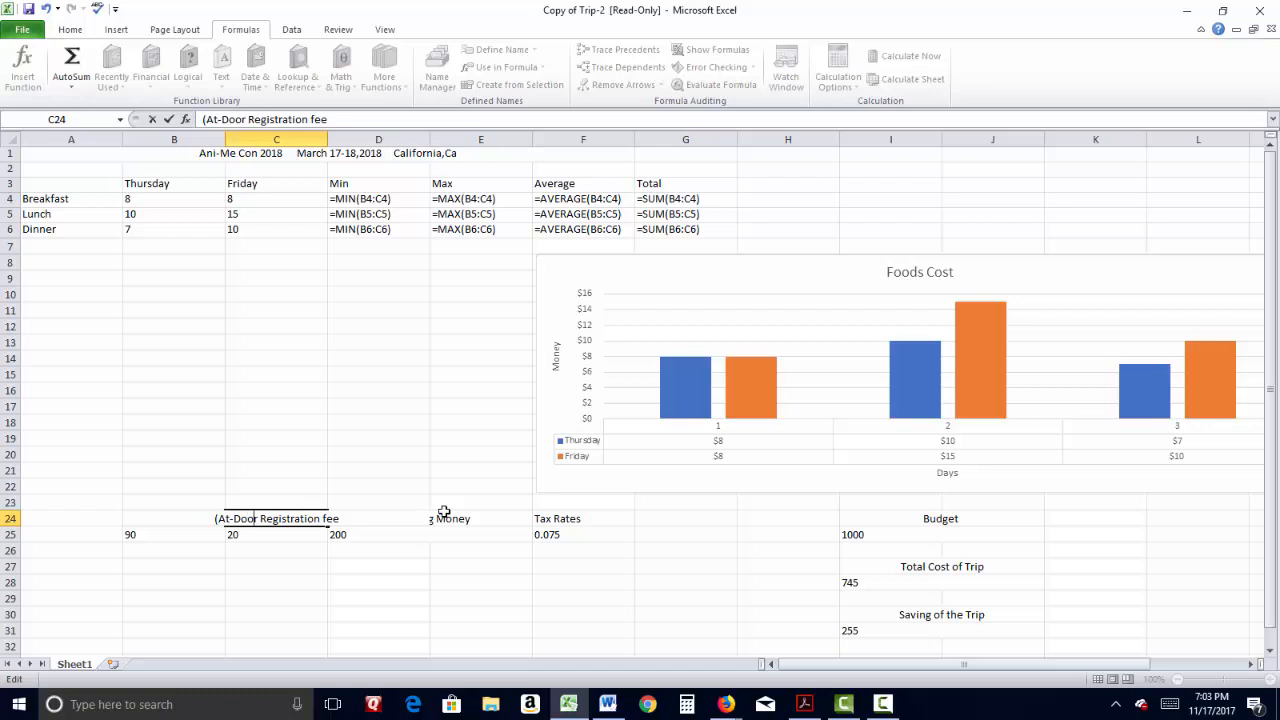
key("Right")
key("Right")
key("Right")
key("Right")
key("Right")
key("Right")
key("Right")
type(")")
key("Return")
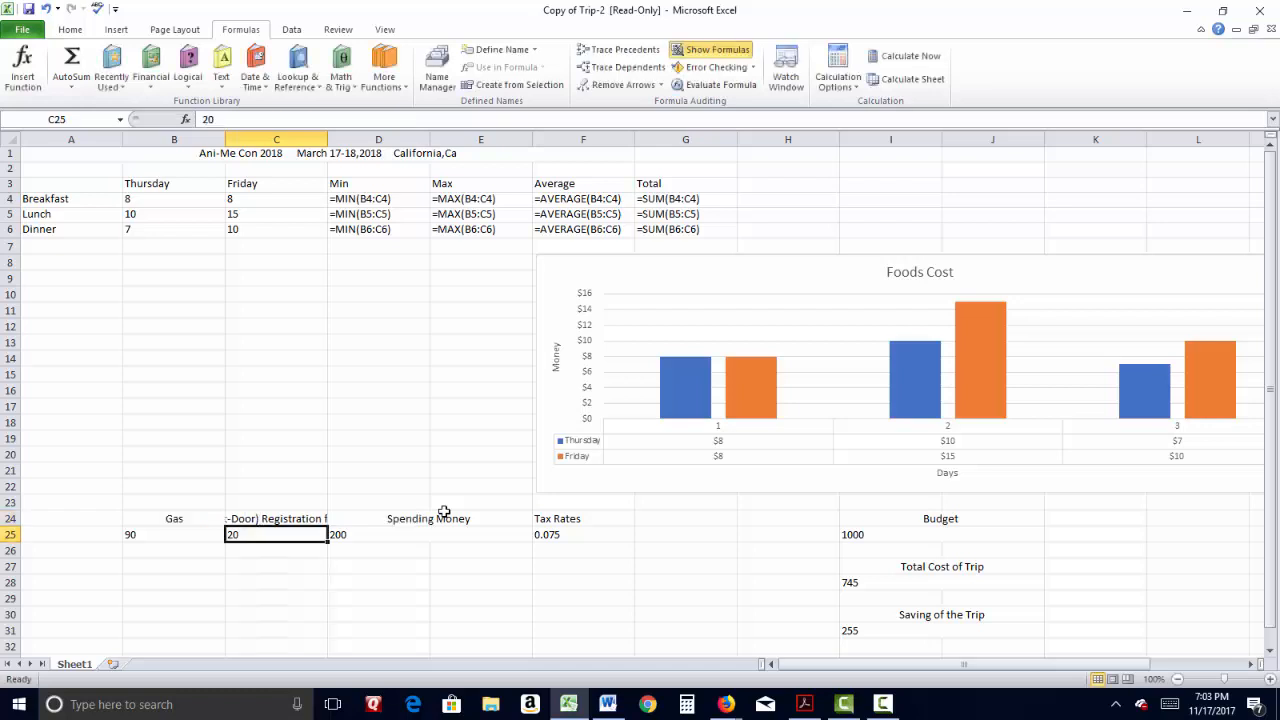
Replace the typed Total Cost of Trip value in I28 with =B25+C25+D25, adding gas, registration fee and spending money
left_click(357, 523)
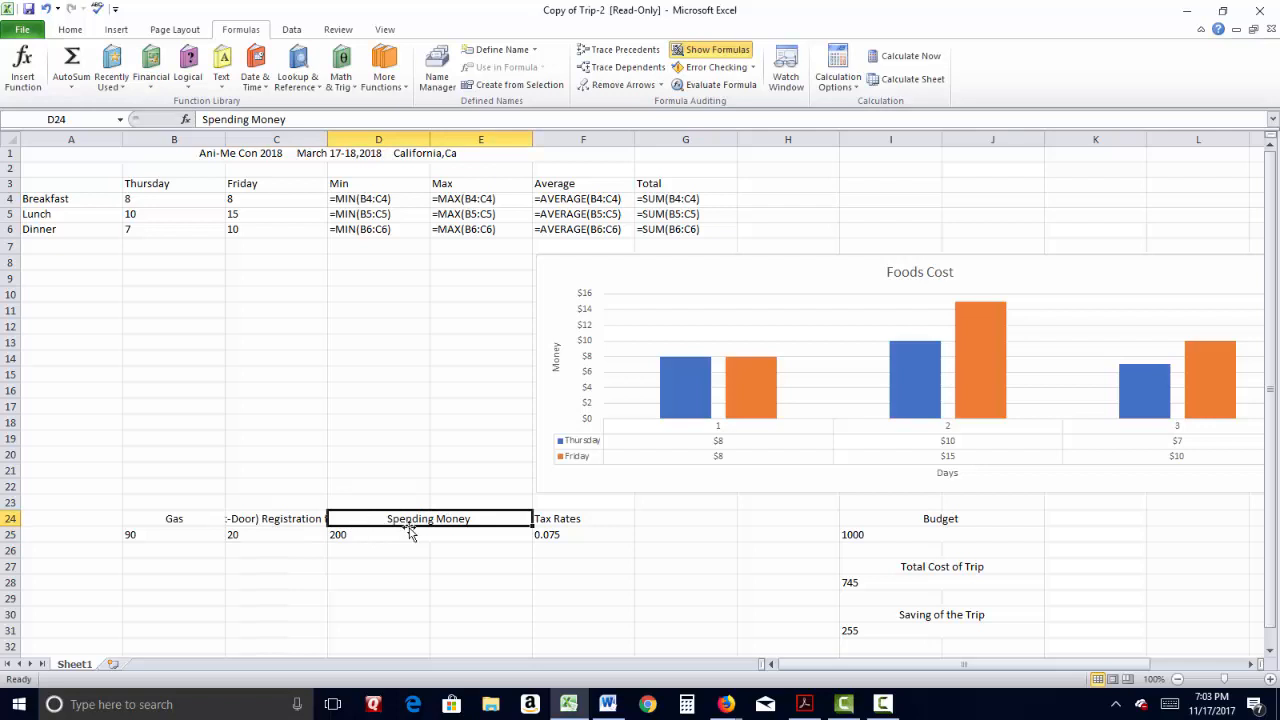
left_click(585, 533)
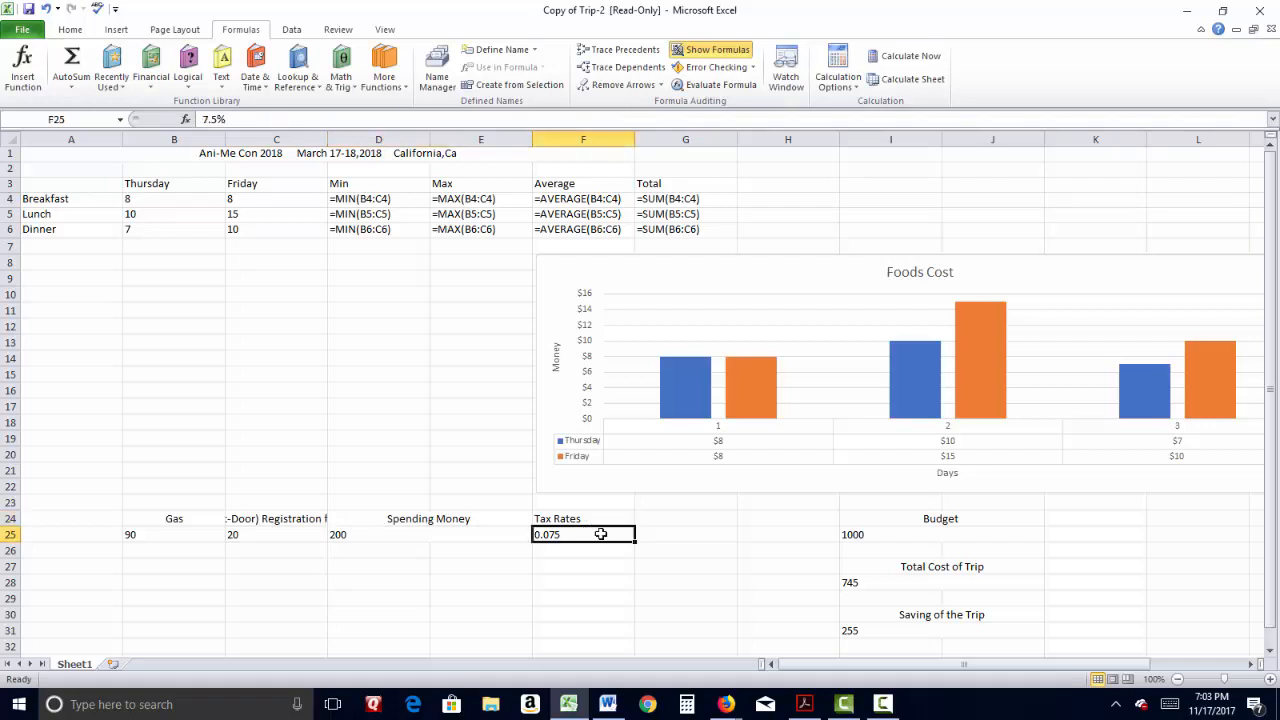
left_click(895, 534)
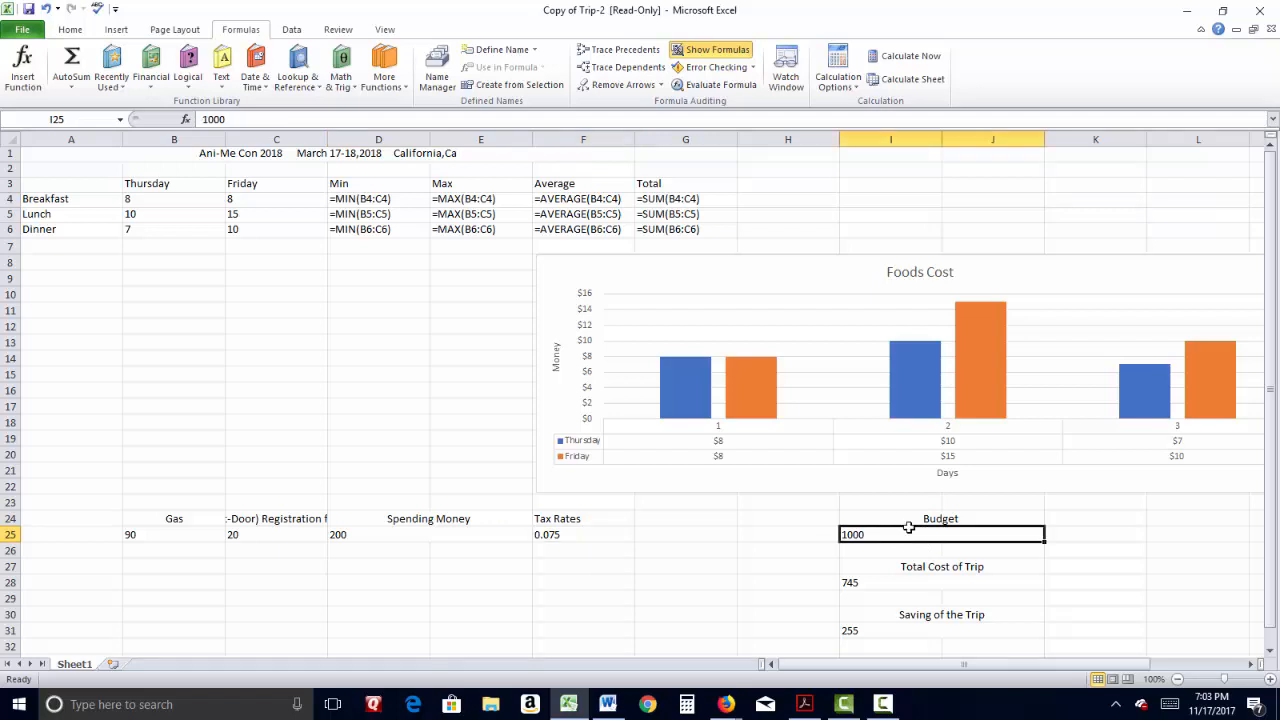
left_click(889, 584)
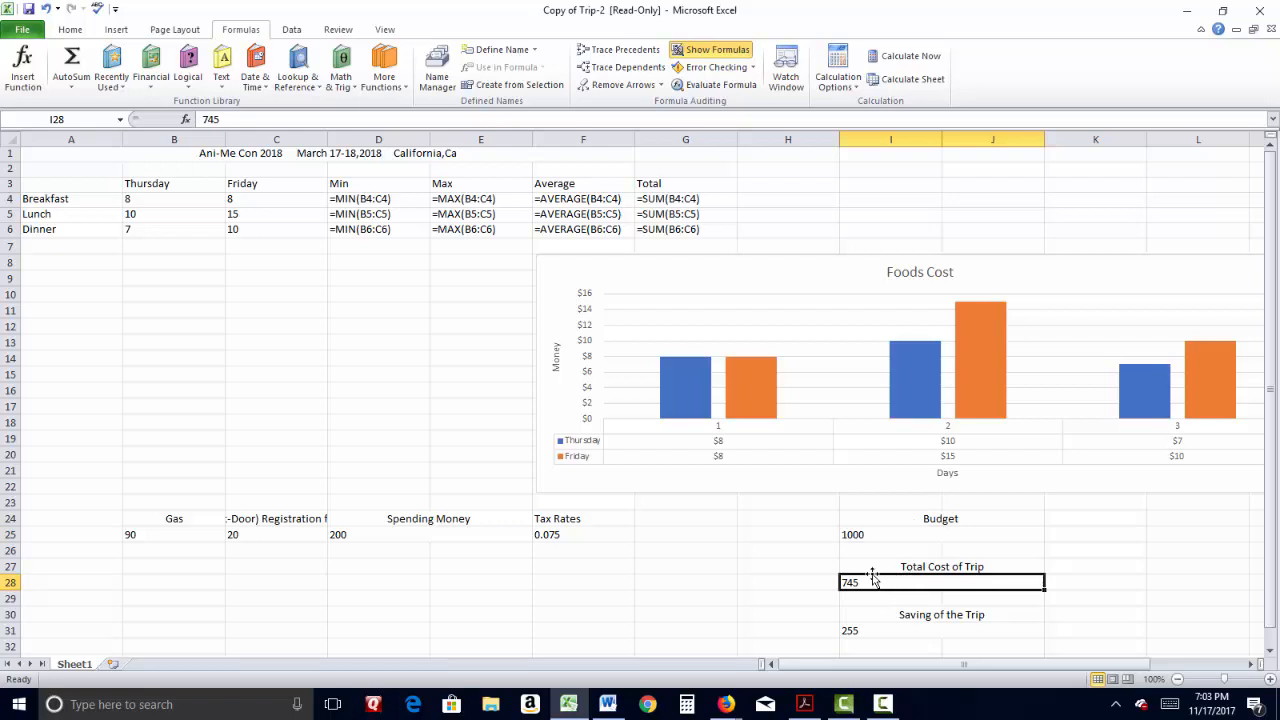
type("=")
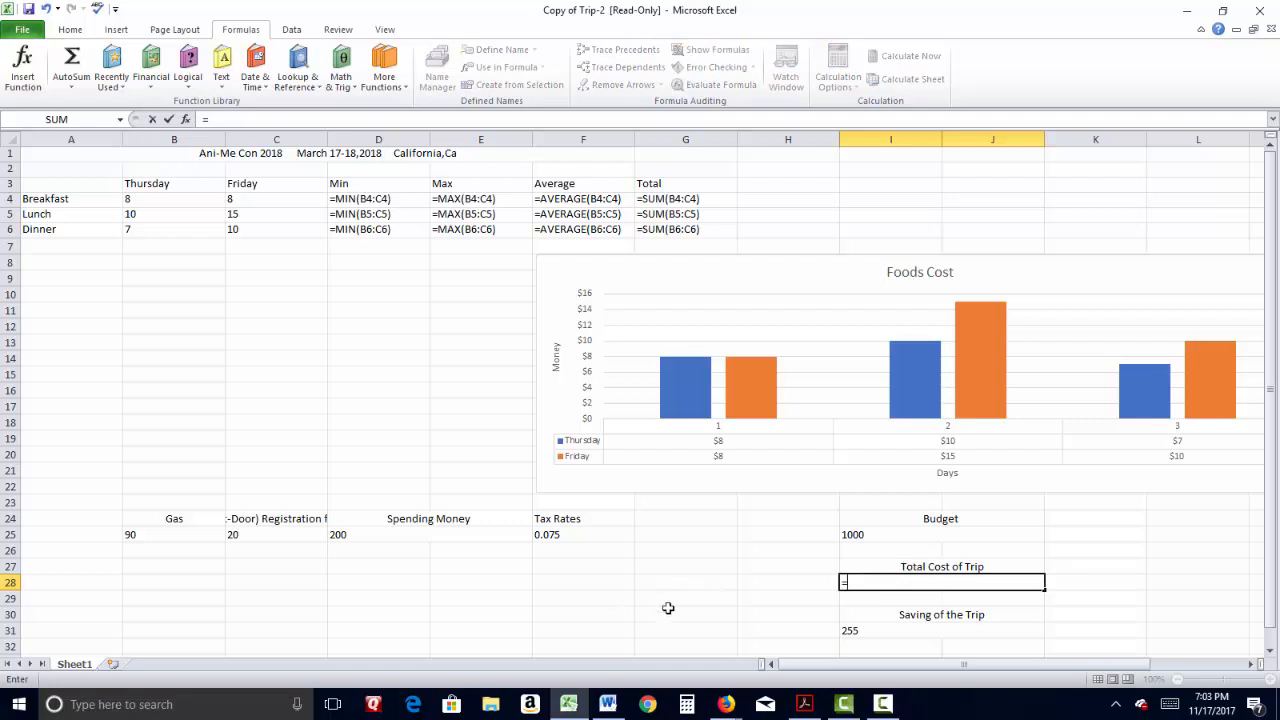
left_click(166, 535)
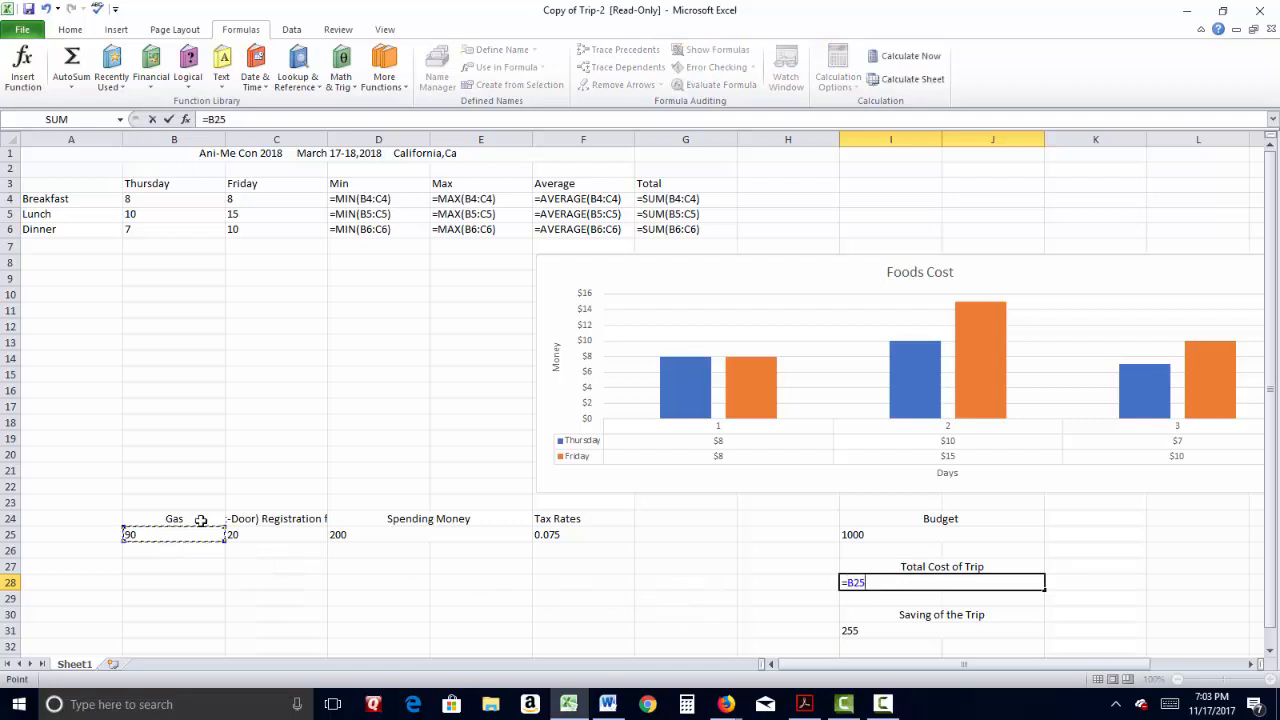
type("+")
key("Left")
key("Left")
key("Left")
key("Left")
key("Left")
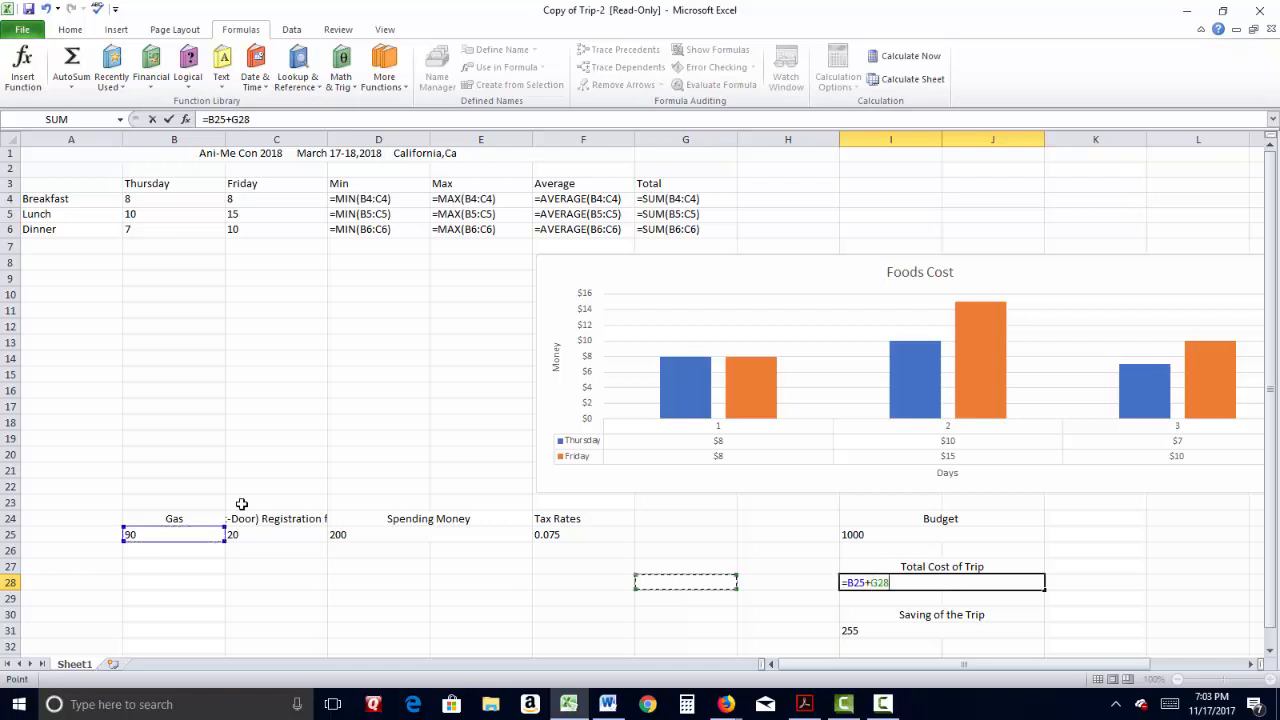
key("Up")
key("Up")
key("Up")
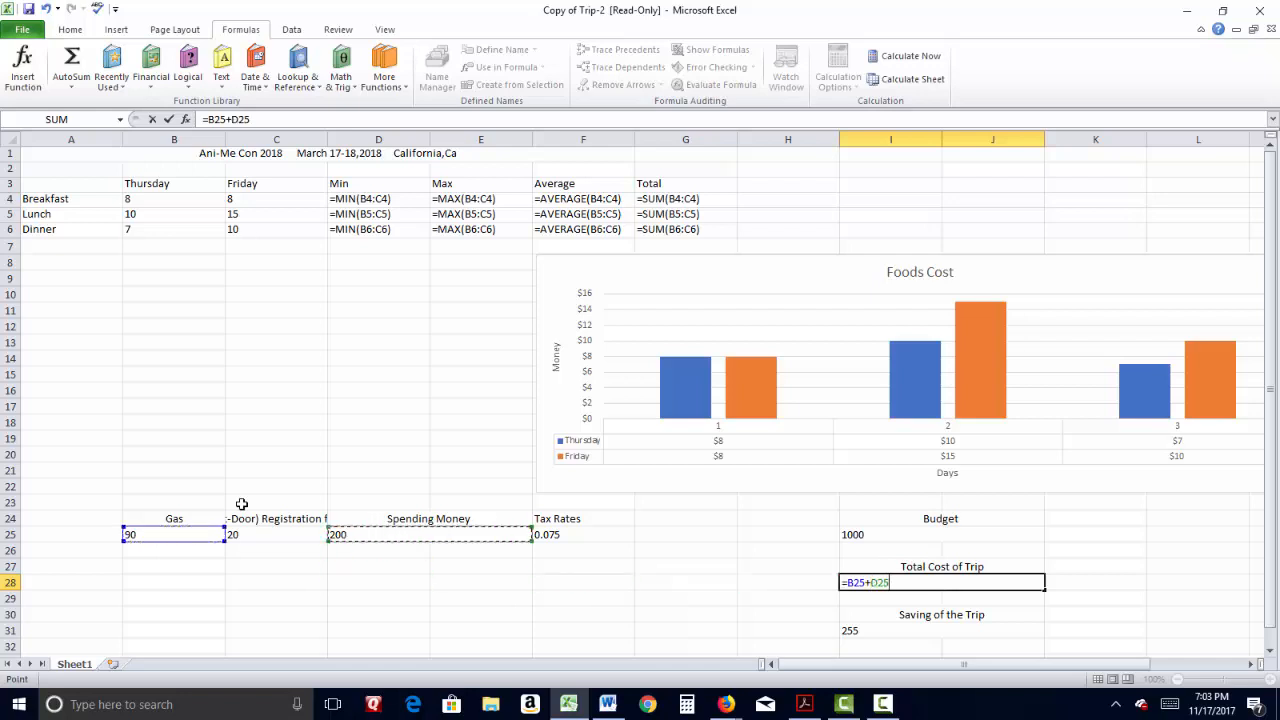
key("Left")
type("+")
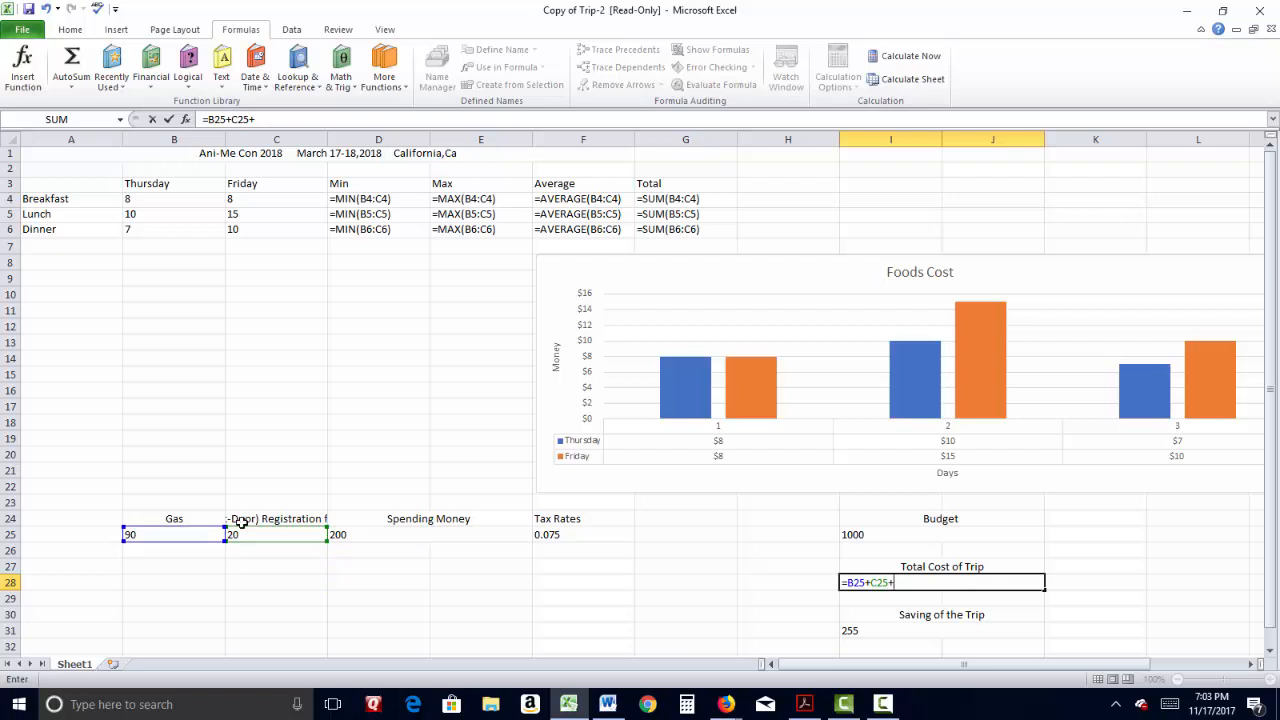
left_click(374, 538)
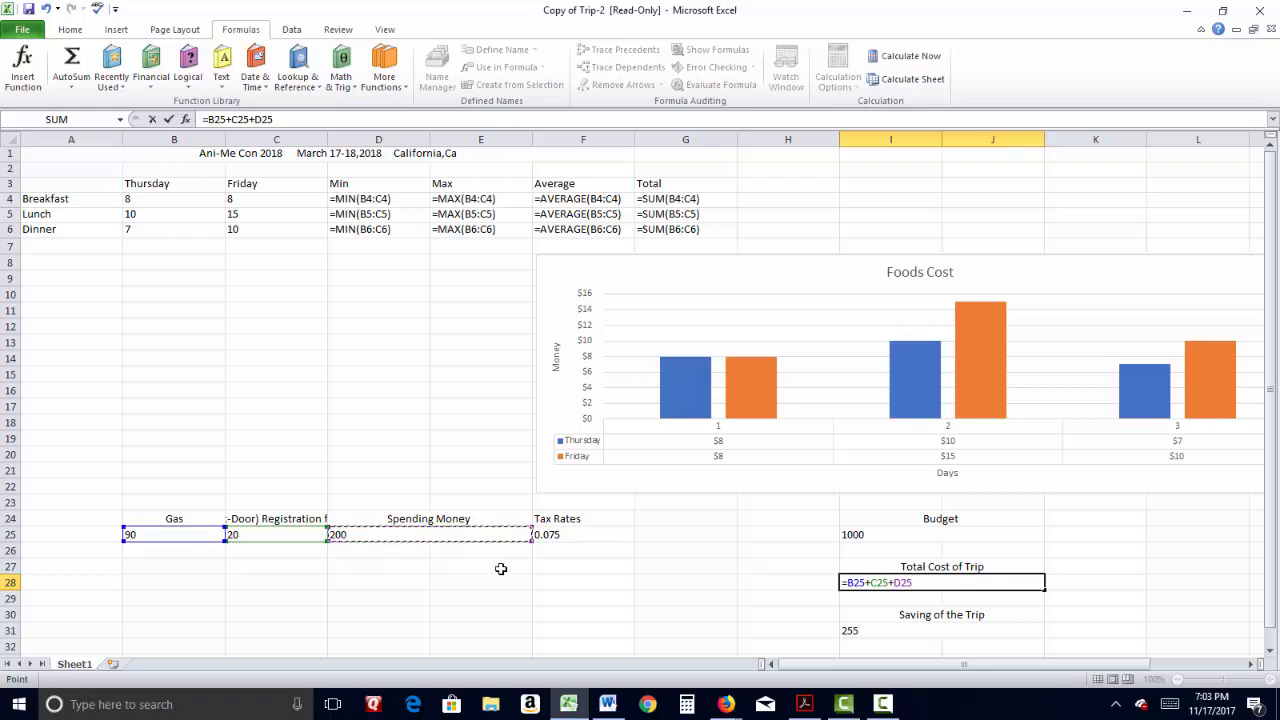
type("+")
key("Return")
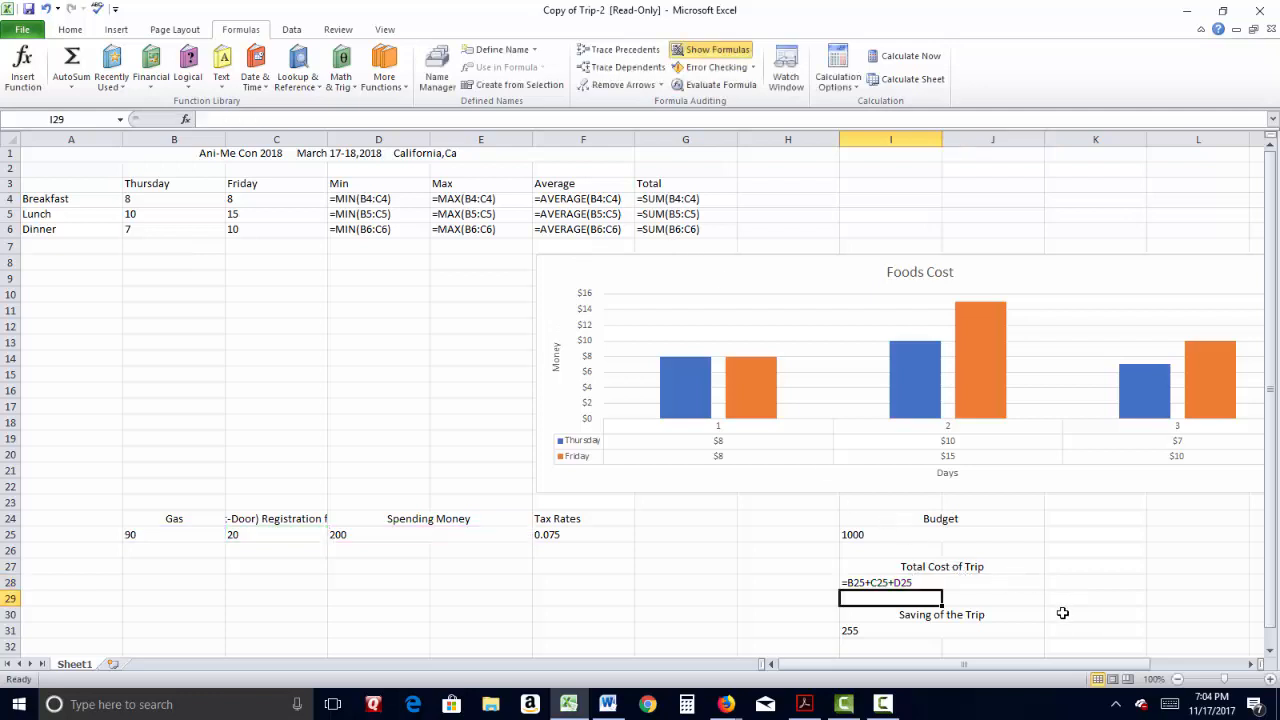
Add up the food totals below the Dinner row in G7 with =SUM(G4:G6) using AutoSum
left_click(913, 583)
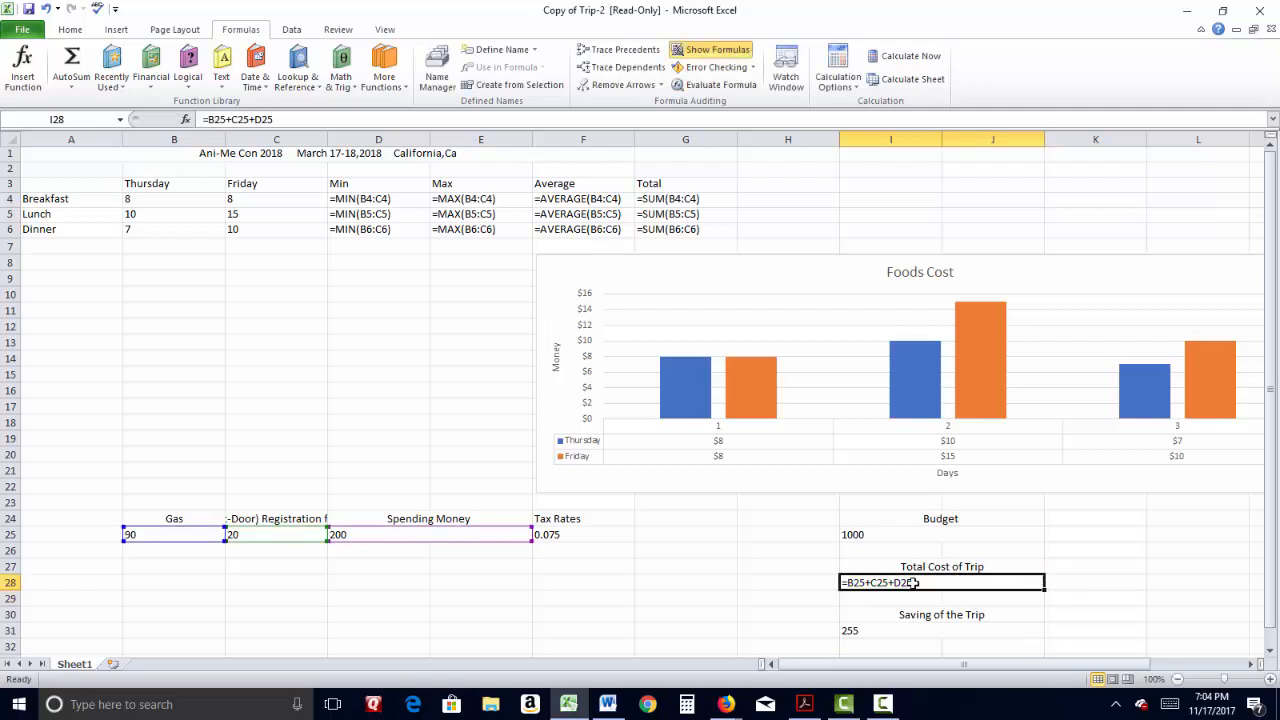
left_click(680, 245)
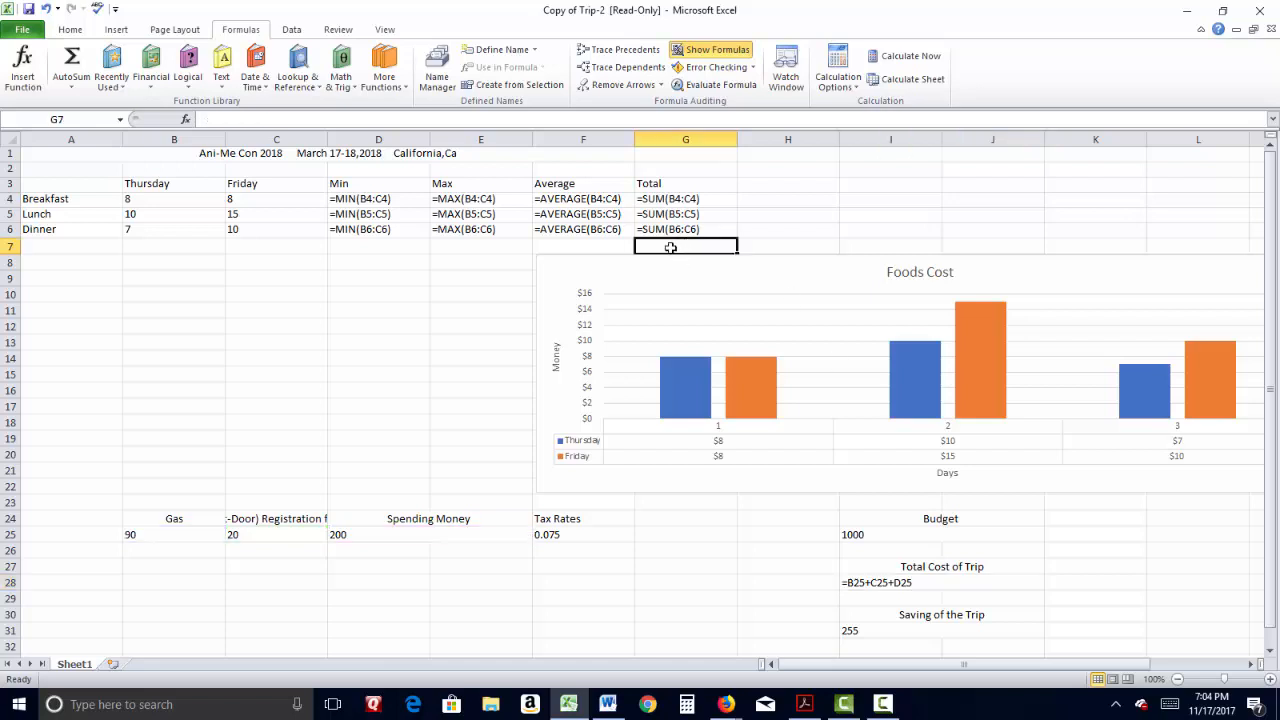
left_click(70, 30)
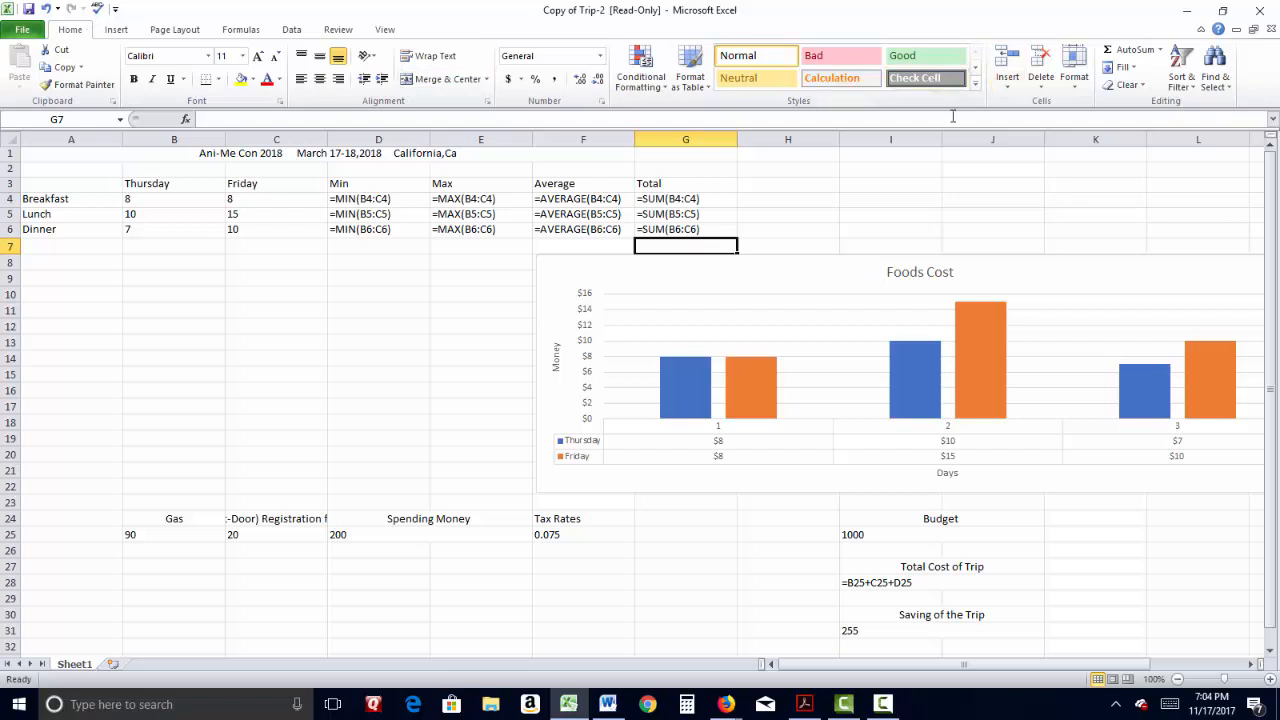
left_click(1161, 50)
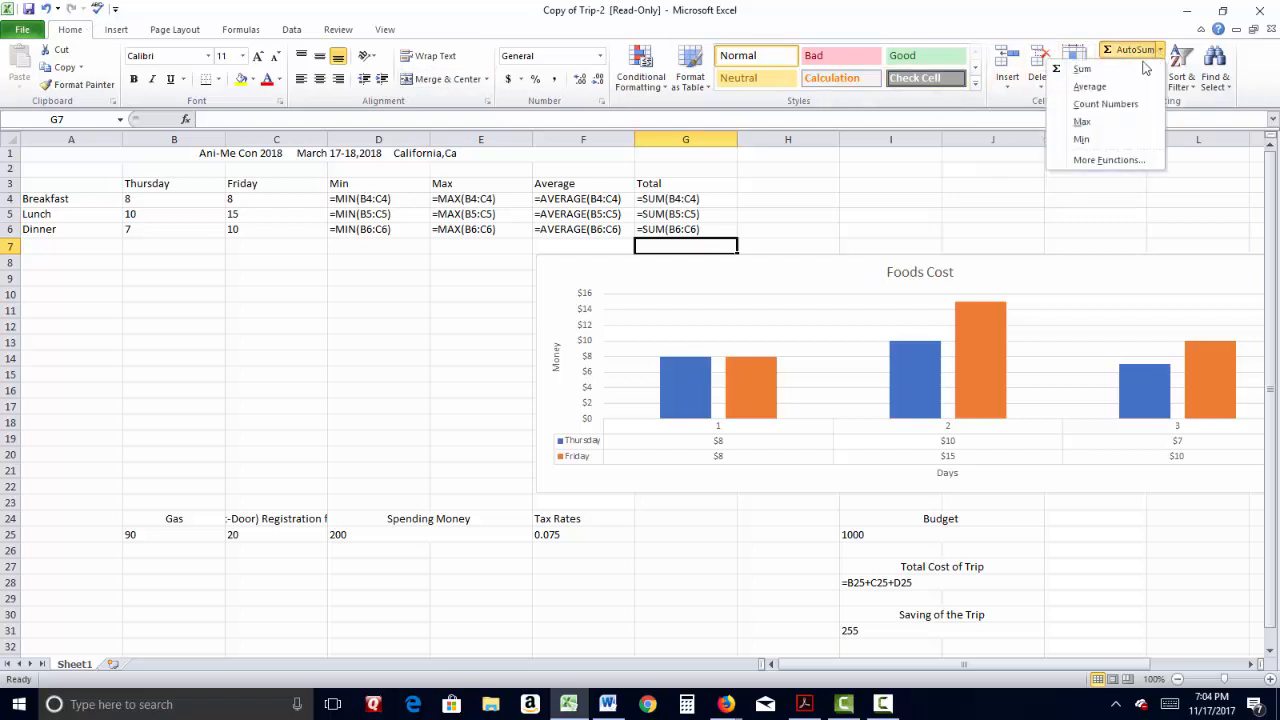
left_click(1128, 70)
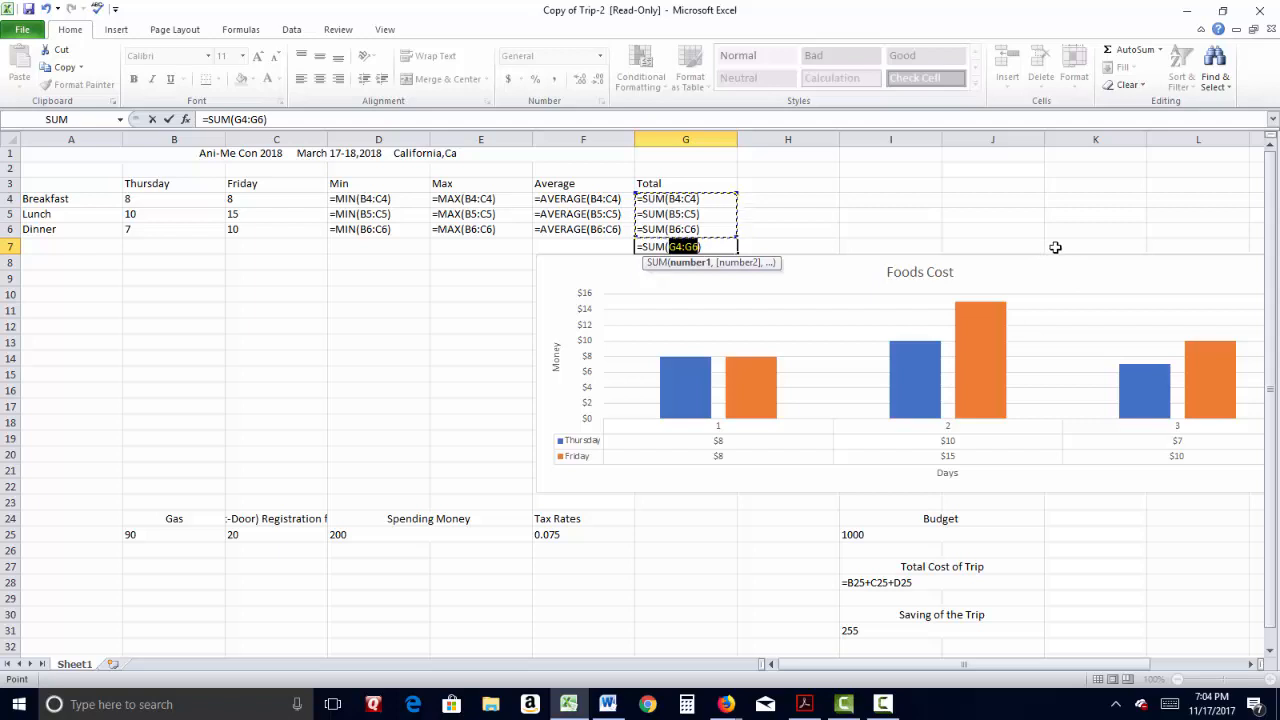
key("Return")
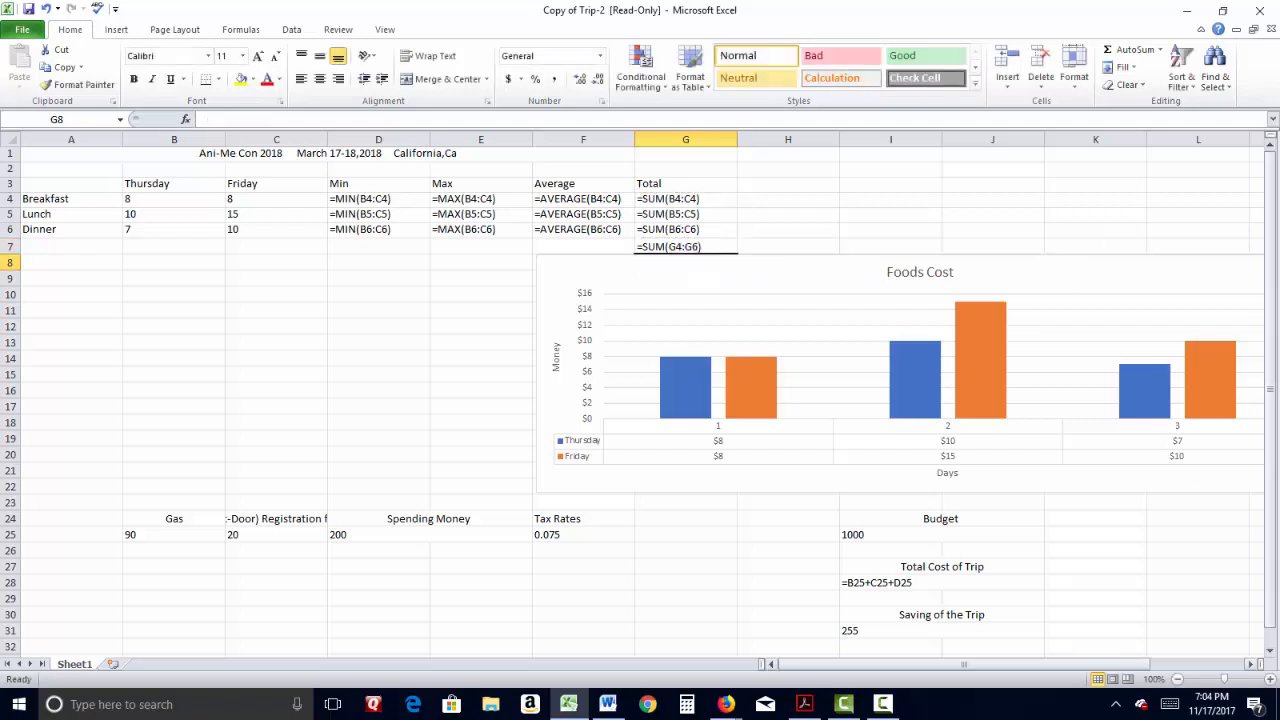
Try to add the overall food total in G7 to the Total Cost of Trip formula in I28
left_click(871, 583)
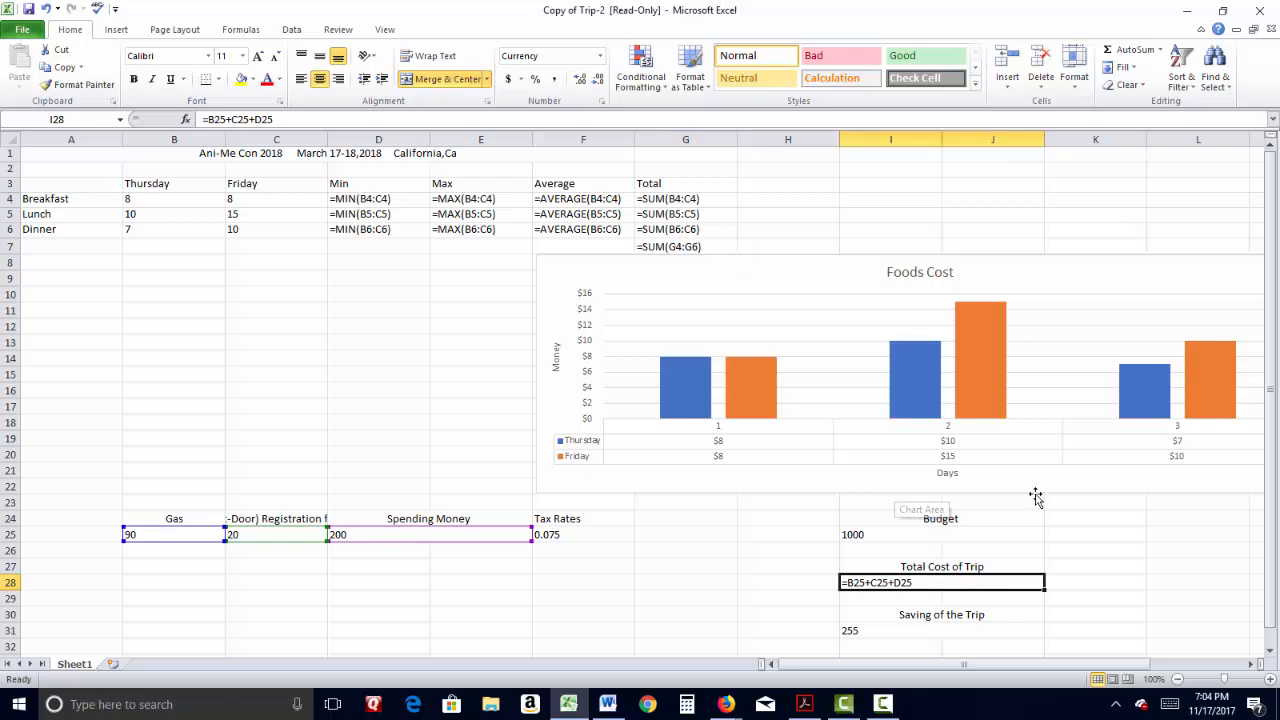
double_click(923, 583)
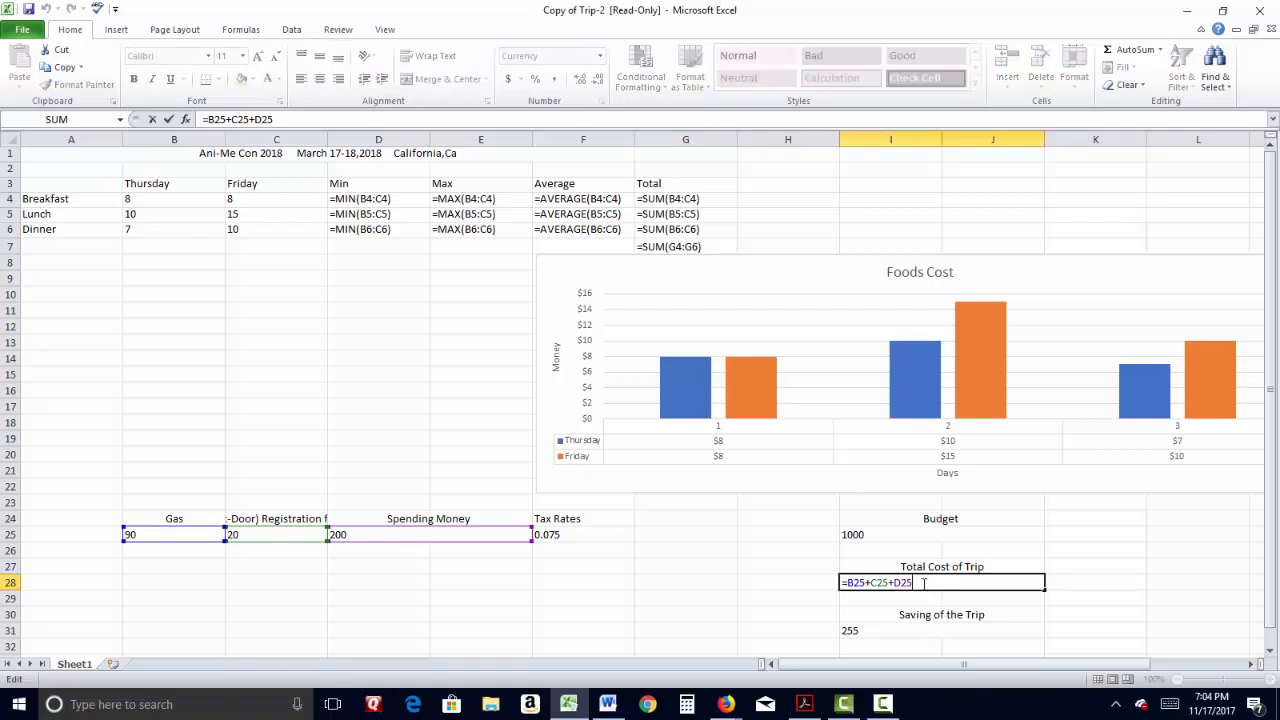
type("+")
left_click(686, 247)
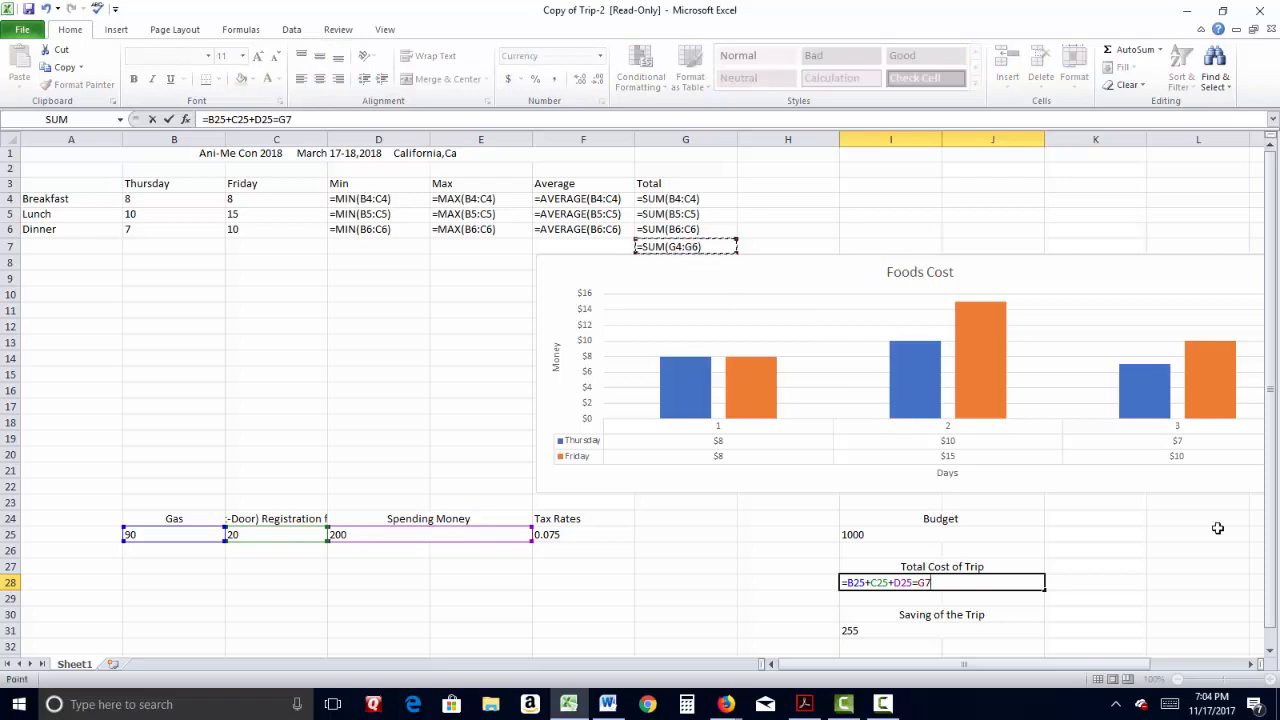
scroll(1218, 528, "down", 1)
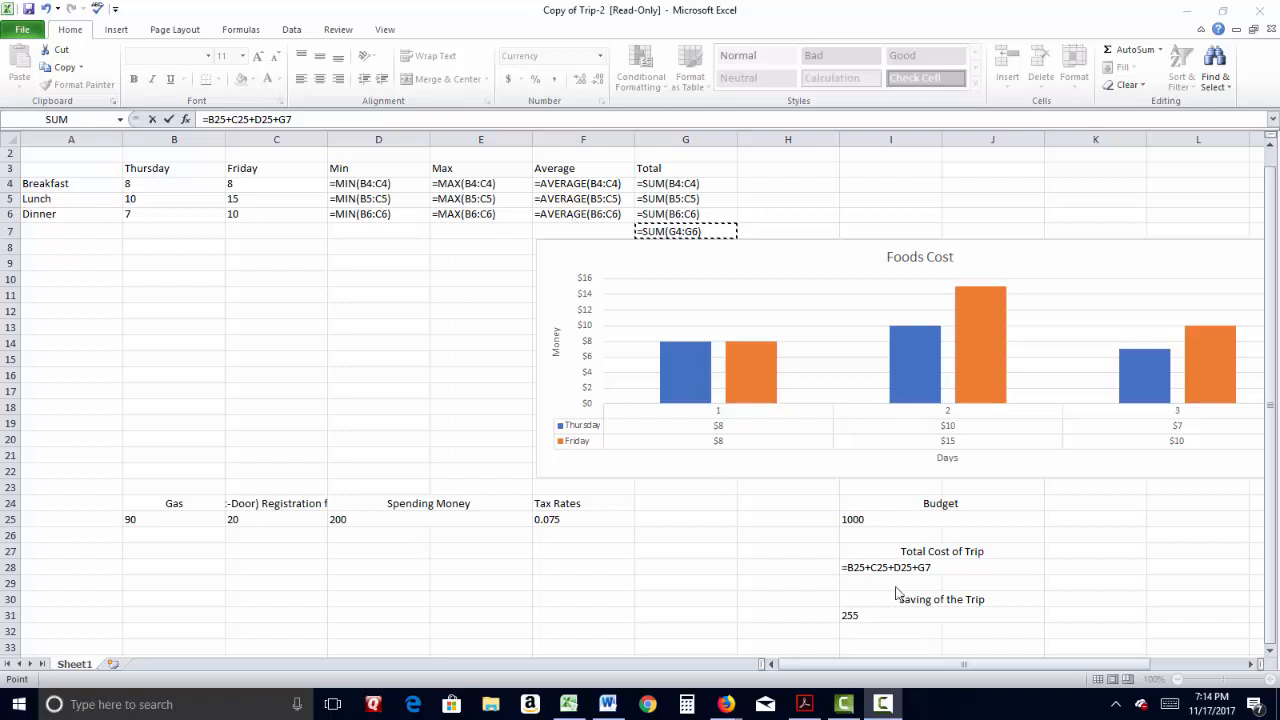
double_click(921, 565)
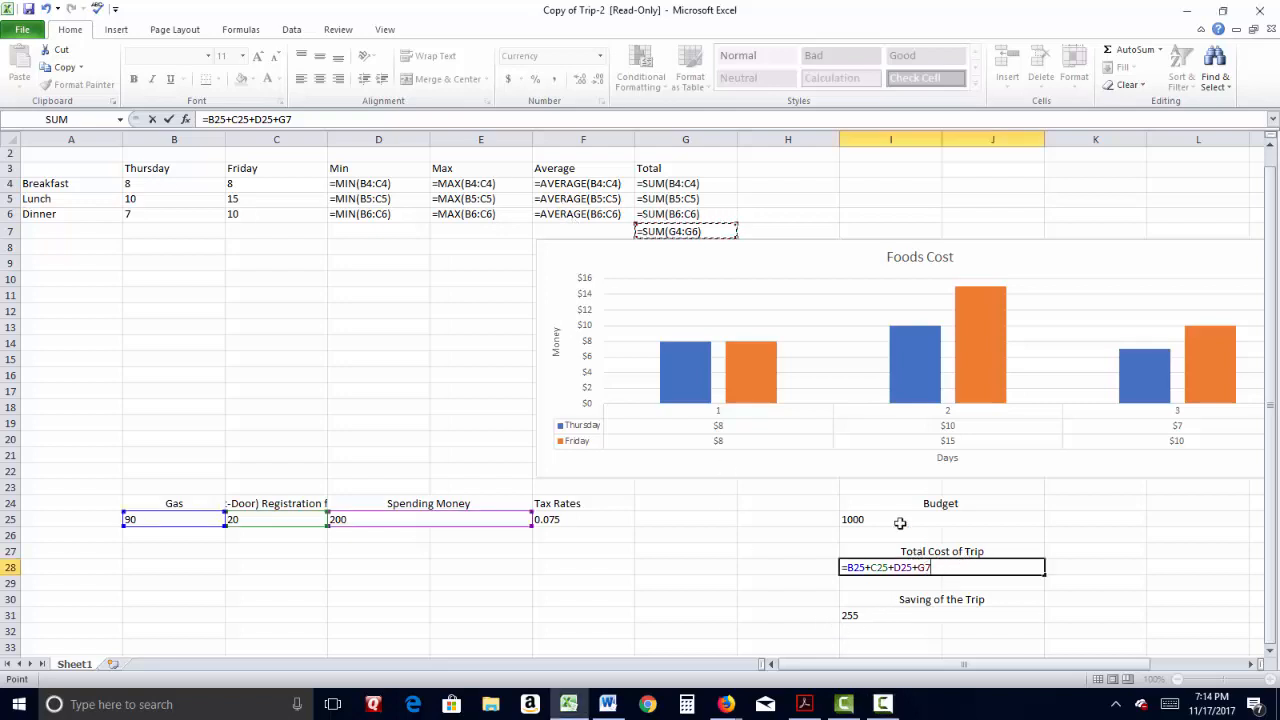
left_click(506, 186)
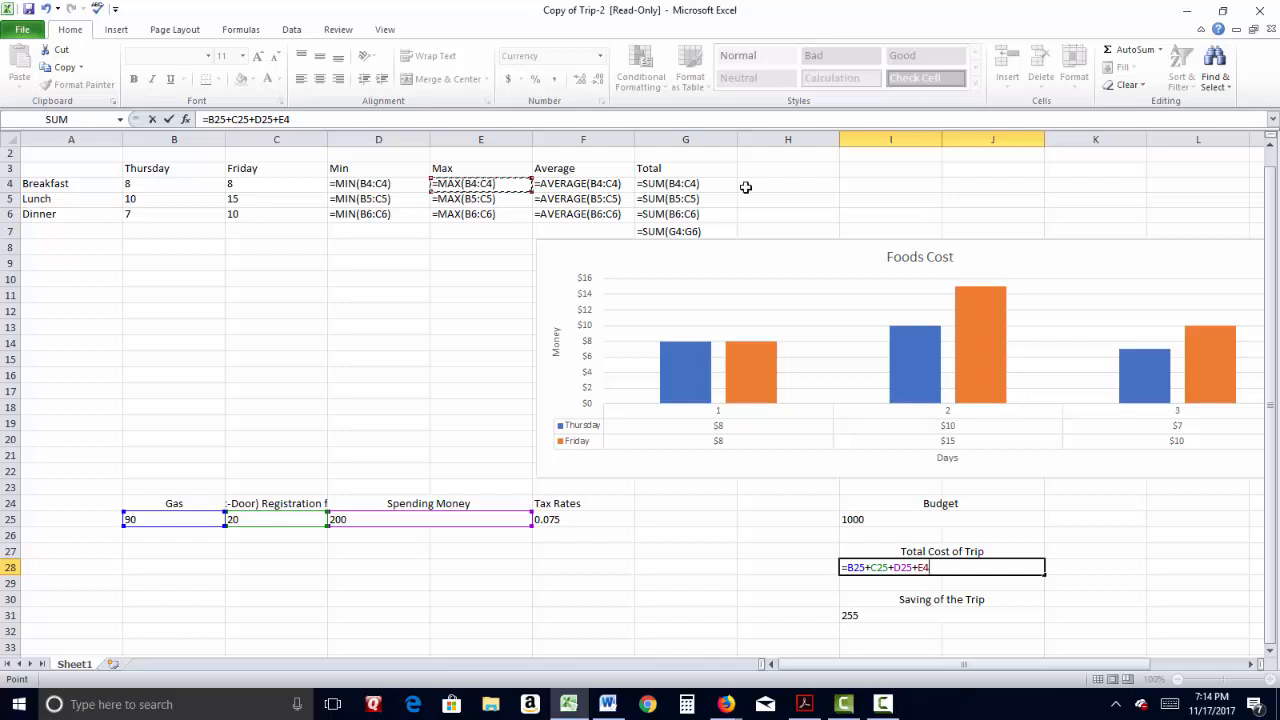
key("Escape")
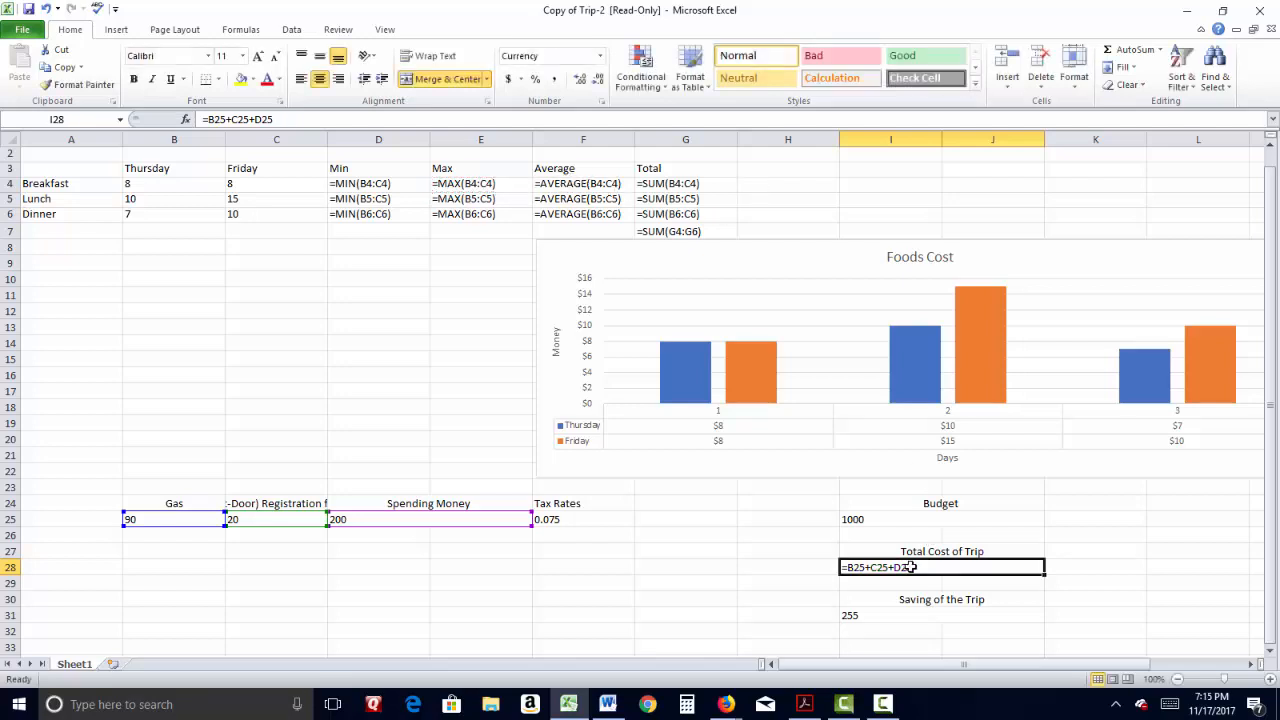
Change the Saving of the Trip heading in I30 to "Money left over"
left_click(898, 617)
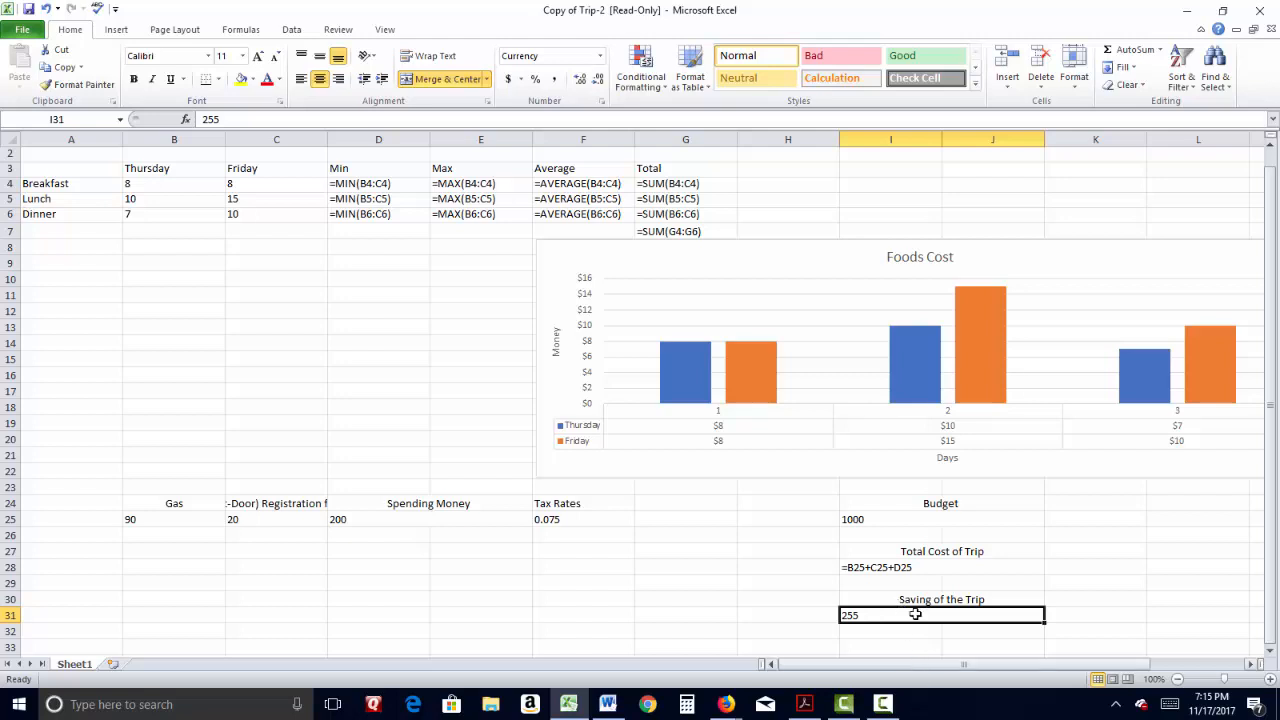
left_click(906, 600)
key("Left")
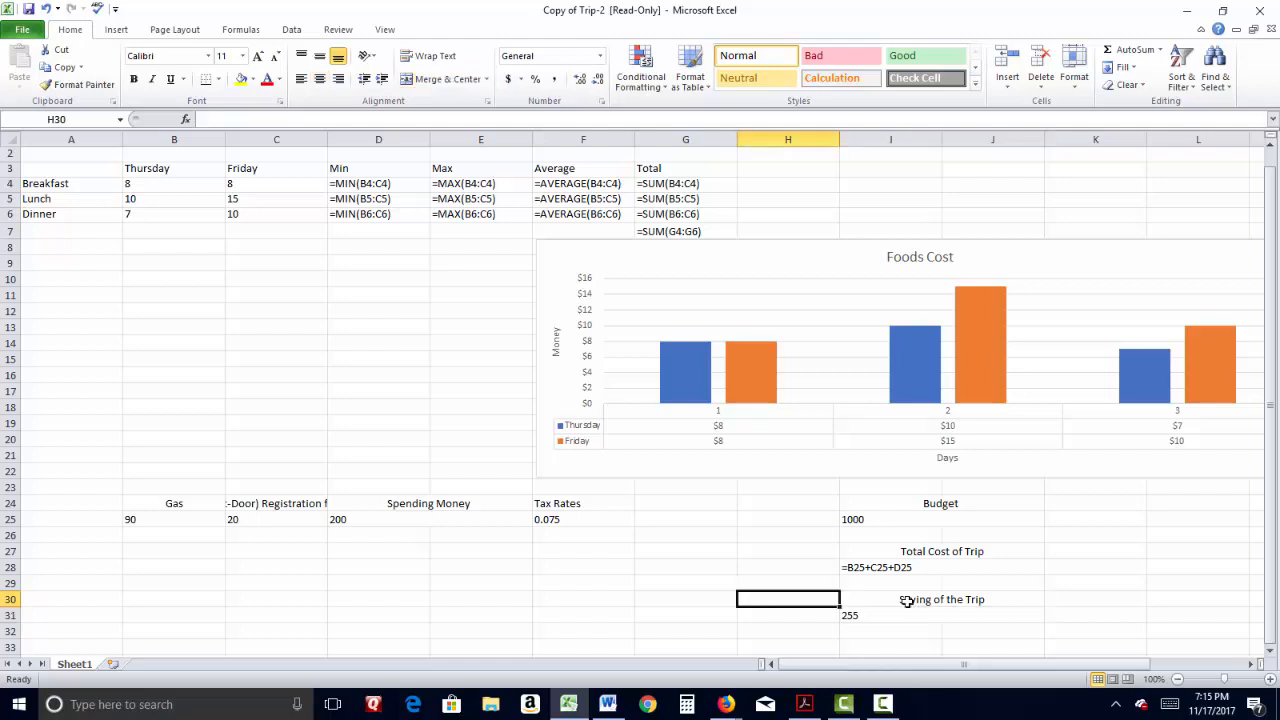
key("Right")
key("Right")
key("Left")
key("F2")
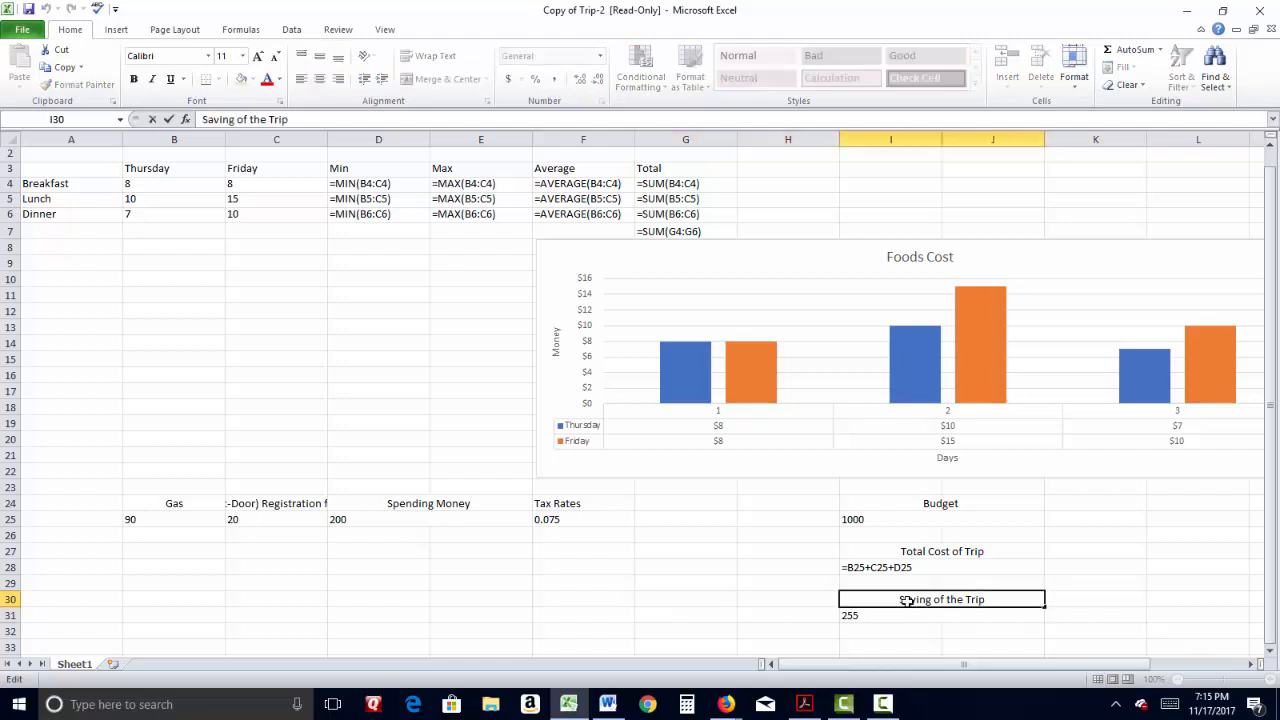
key("BackSpace")
key("BackSpace")
key("BackSpace")
key("BackSpace")
key("BackSpace")
key("BackSpace")
key("BackSpace")
key("BackSpace")
key("BackSpace")
key("BackSpace")
key("BackSpace")
key("BackSpace")
key("BackSpace")
key("BackSpace")
key("BackSpace")
key("BackSpace")
key("BackSpace")
key("BackSpace")
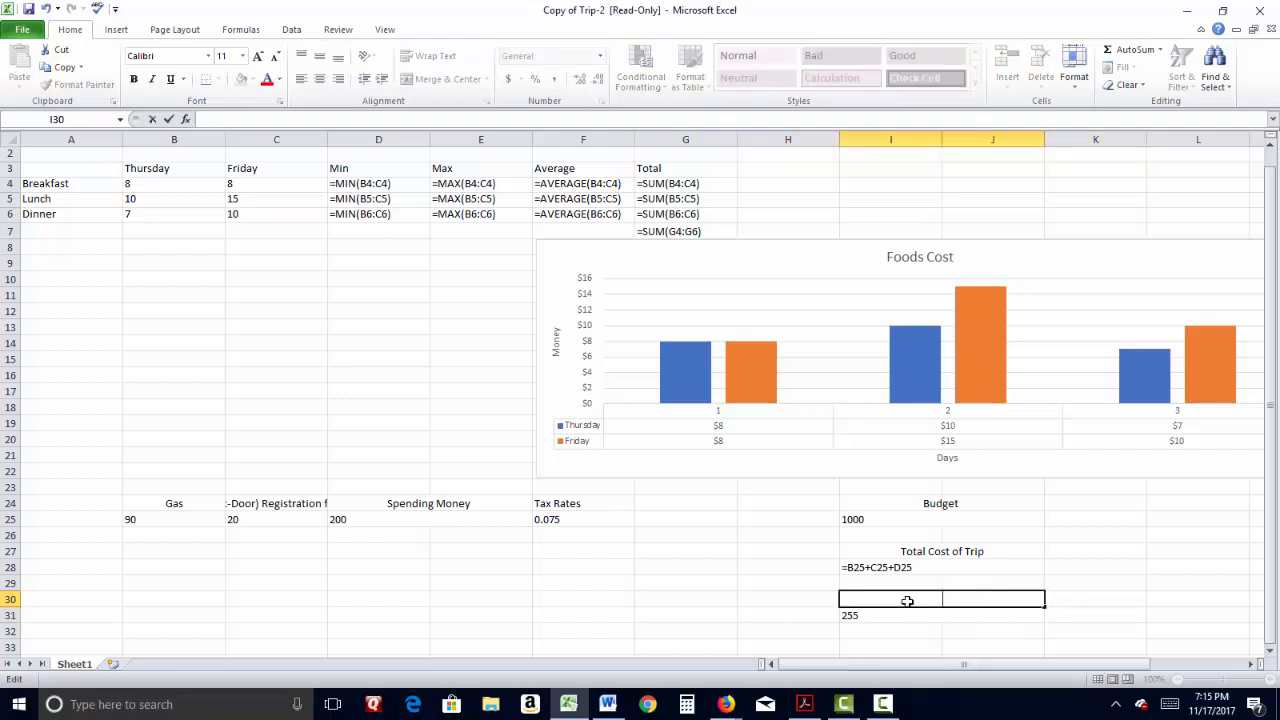
type("Money left over")
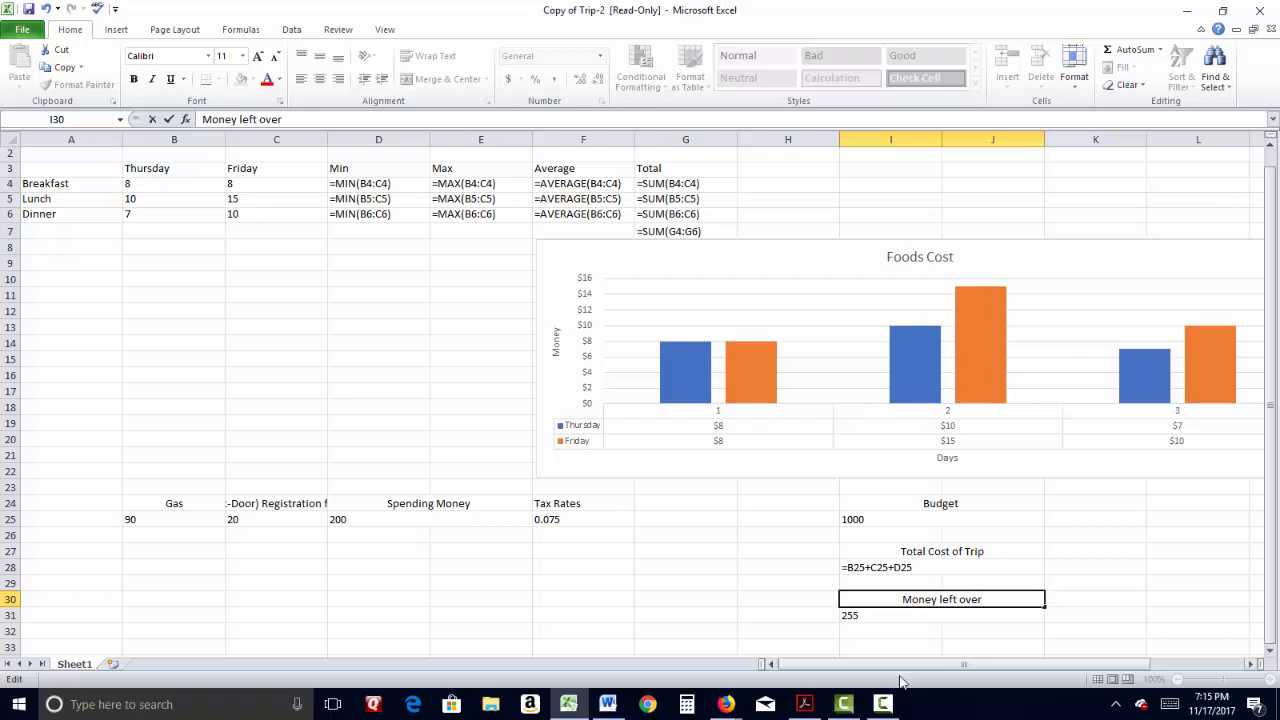
Replace the typed amount in I31 with =I25-I28, subtracting the total trip cost from the budget
left_click(866, 616)
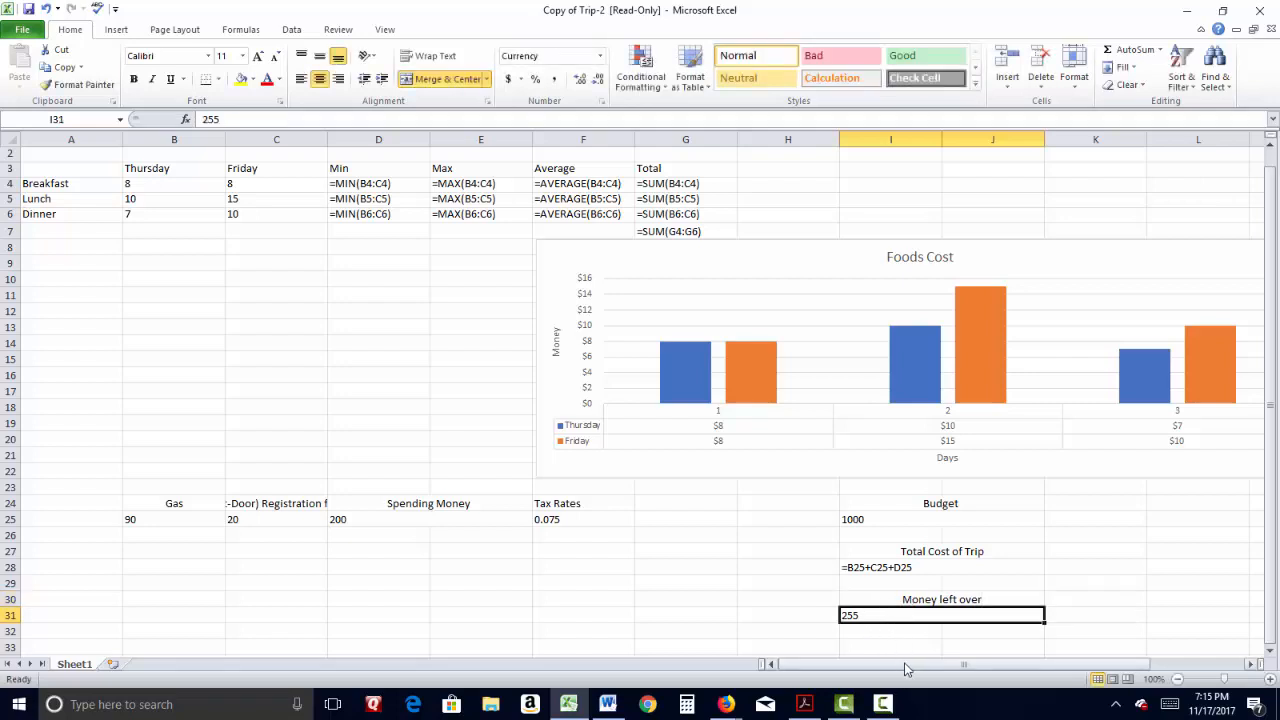
type("=")
left_click(899, 520)
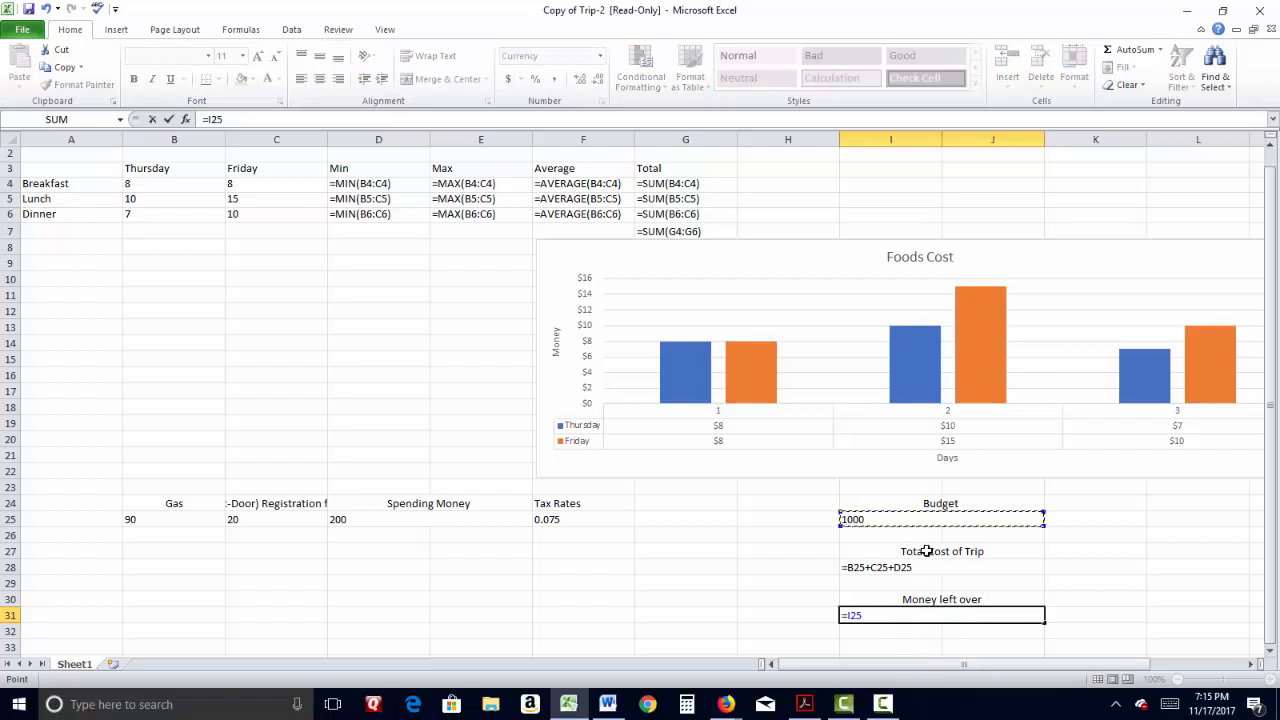
type("-")
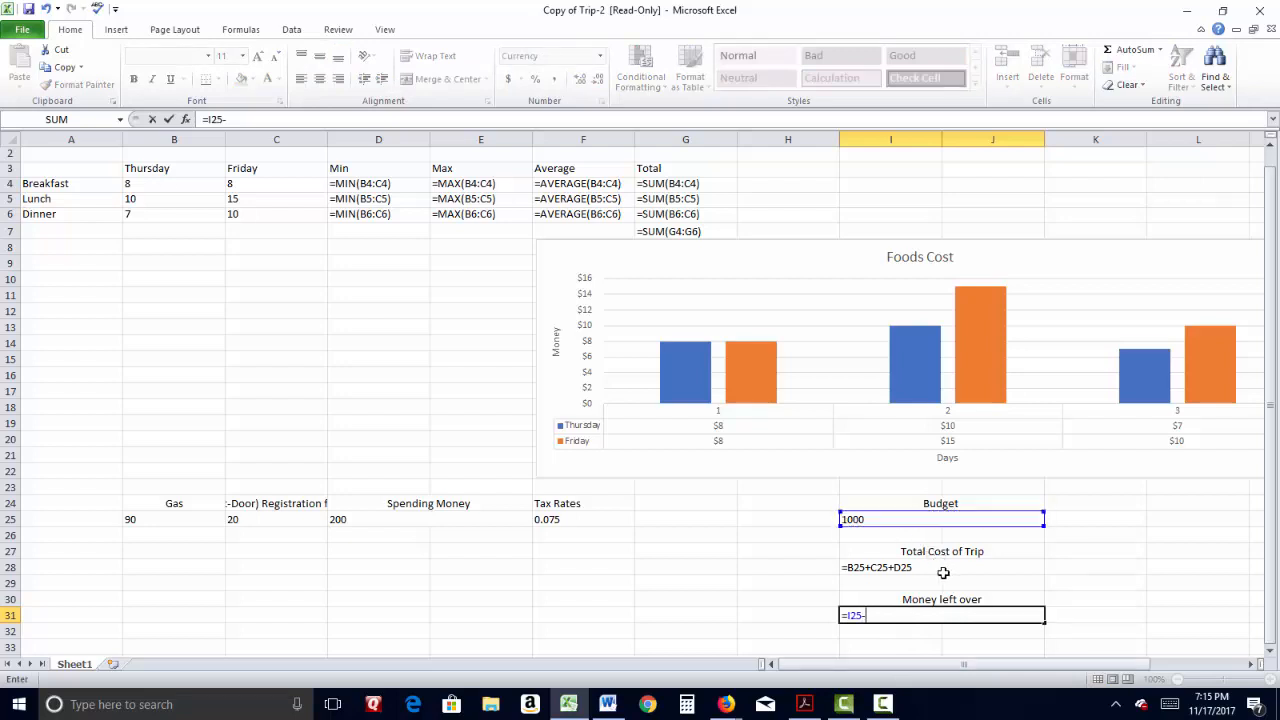
left_click(906, 569)
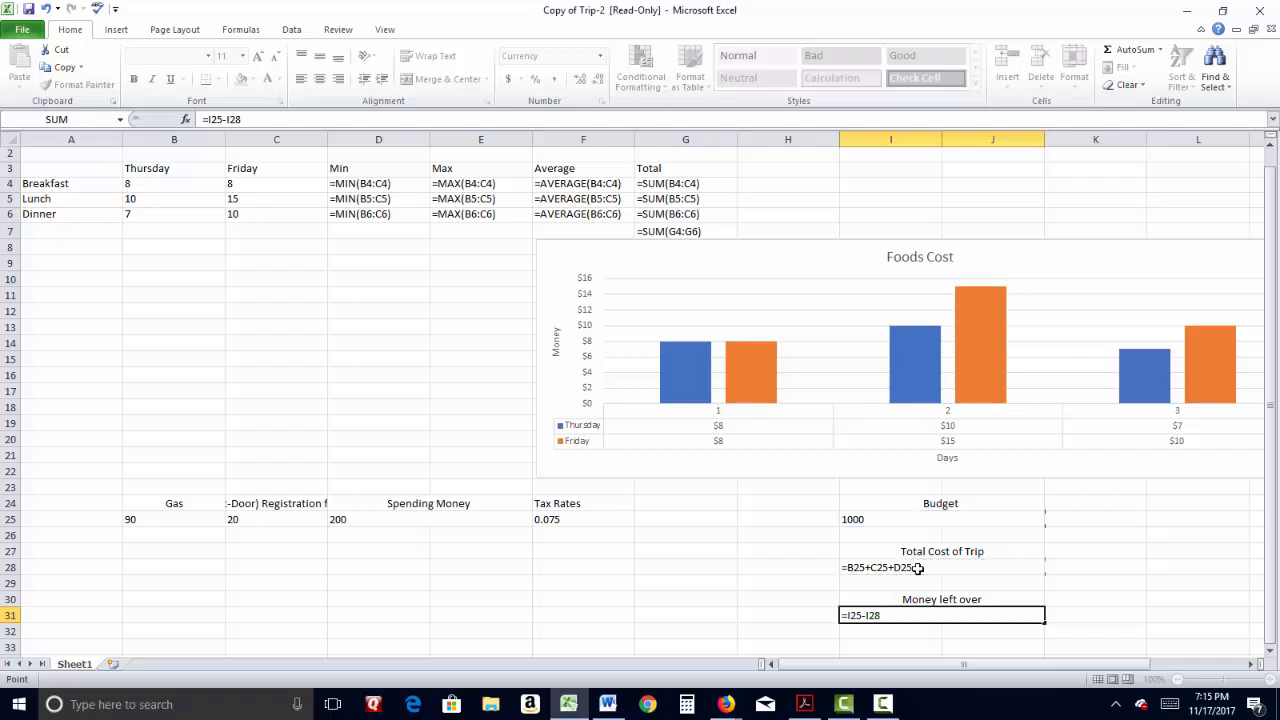
key("Return")
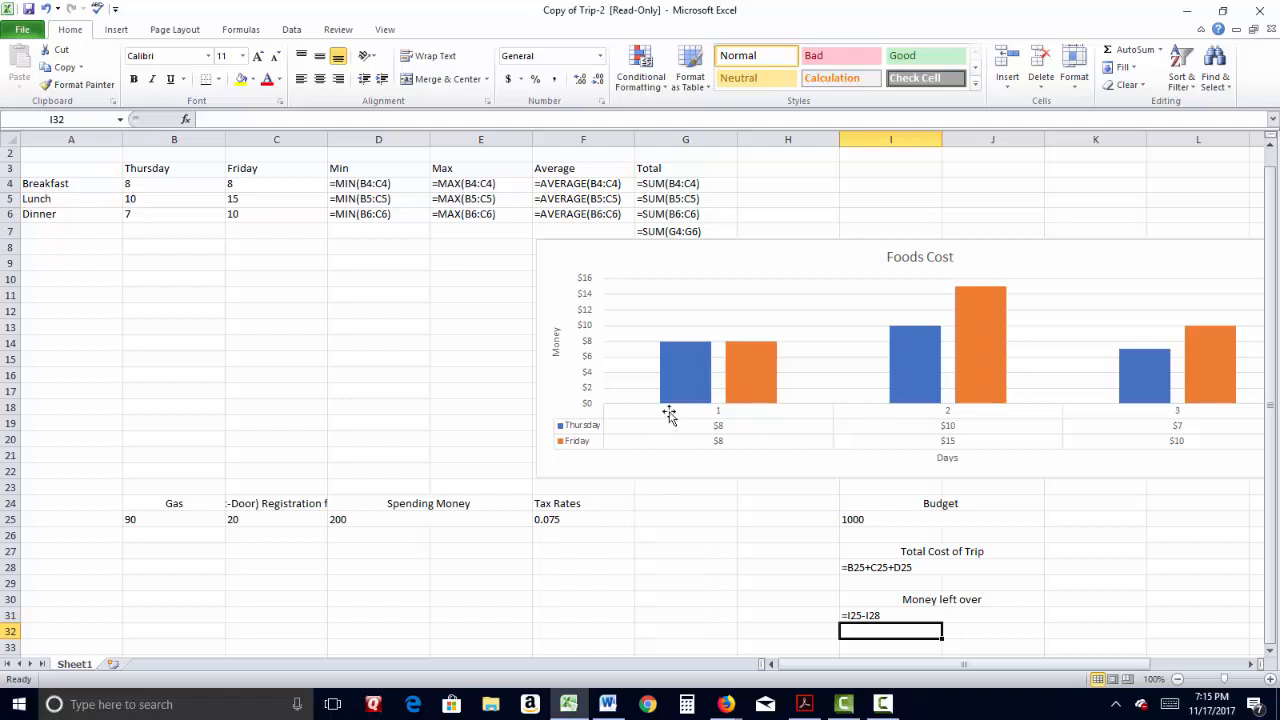
left_click(815, 160)
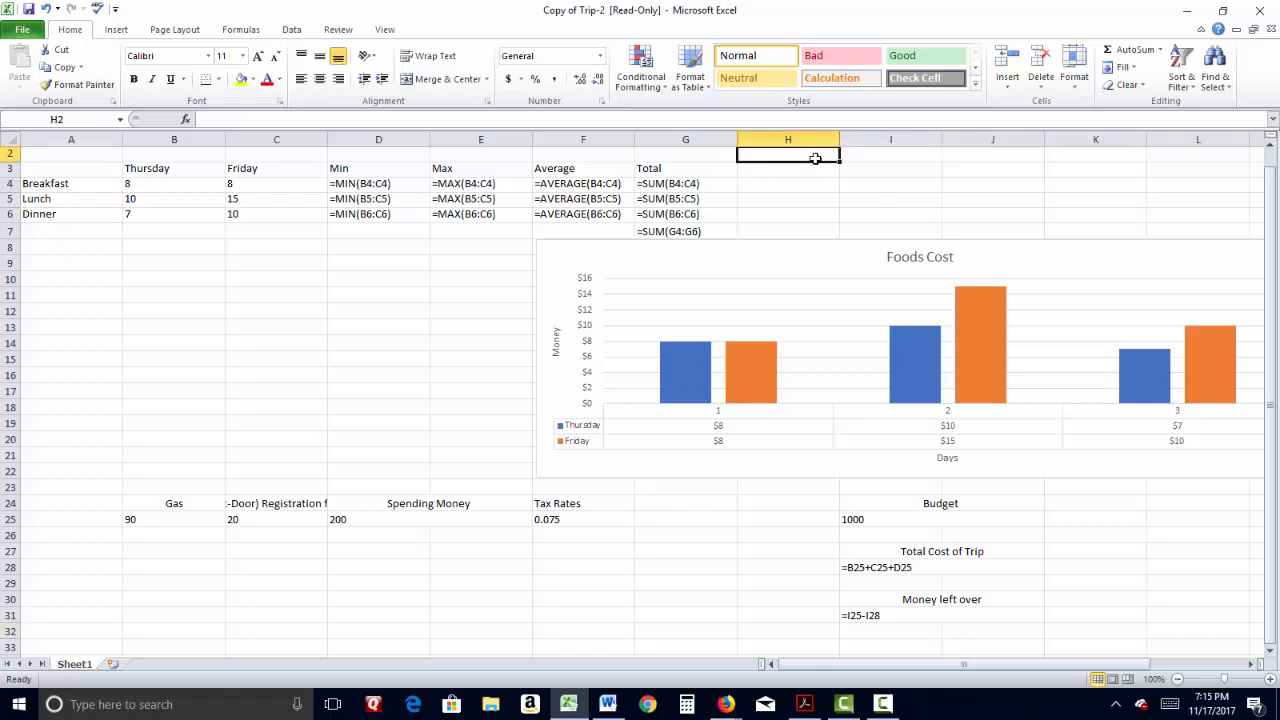
Label H2 "Tax rate" and enter .075 beside it in I2
left_click(1270, 145)
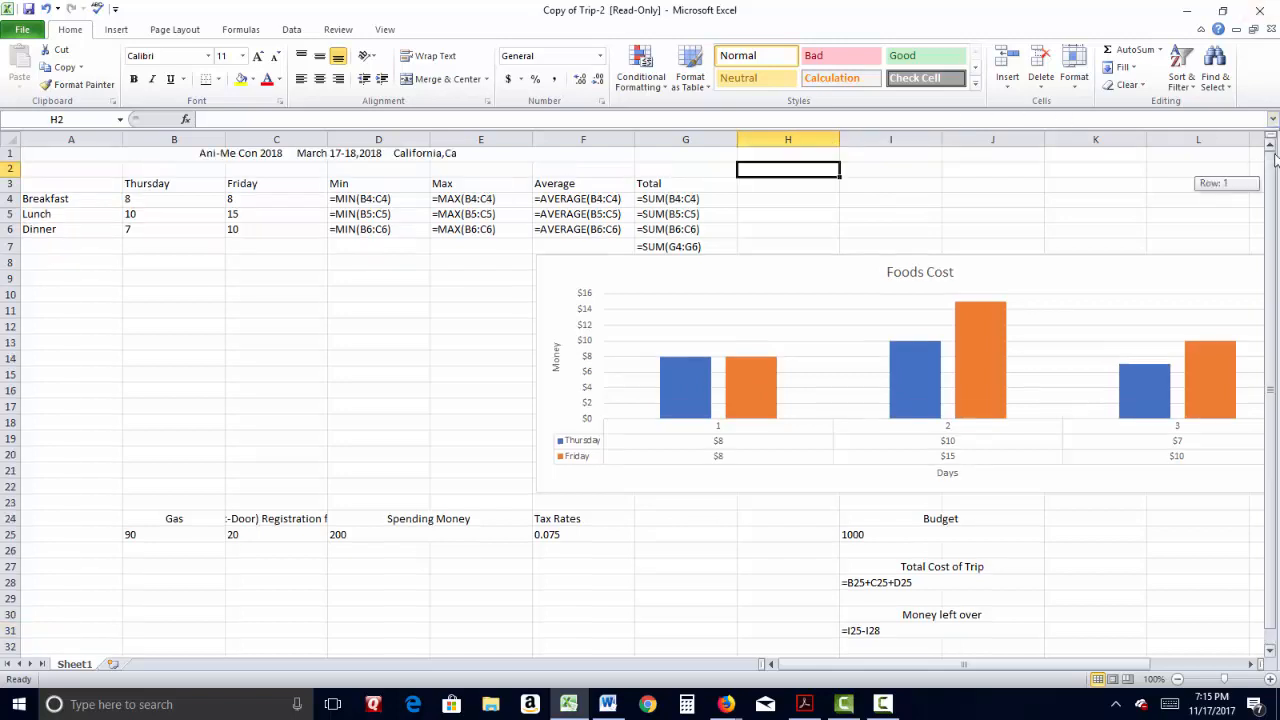
type("Tax rate")
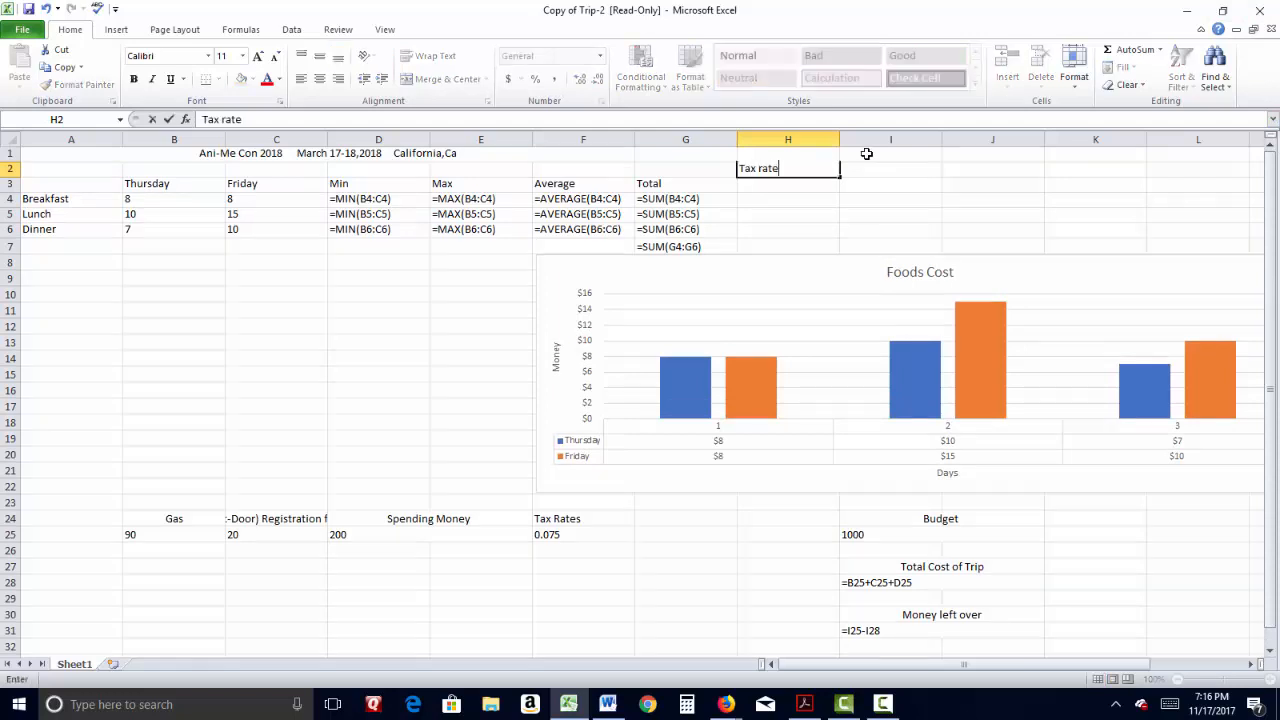
left_click(896, 170)
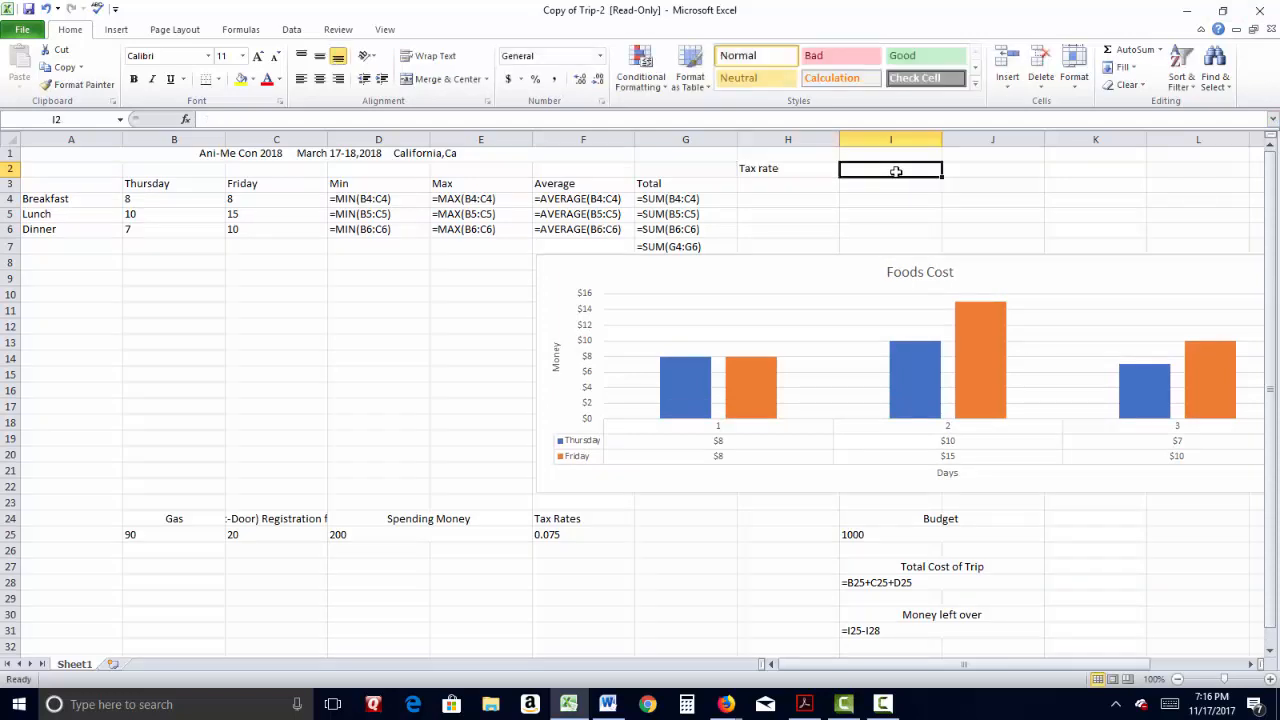
type("7.5")
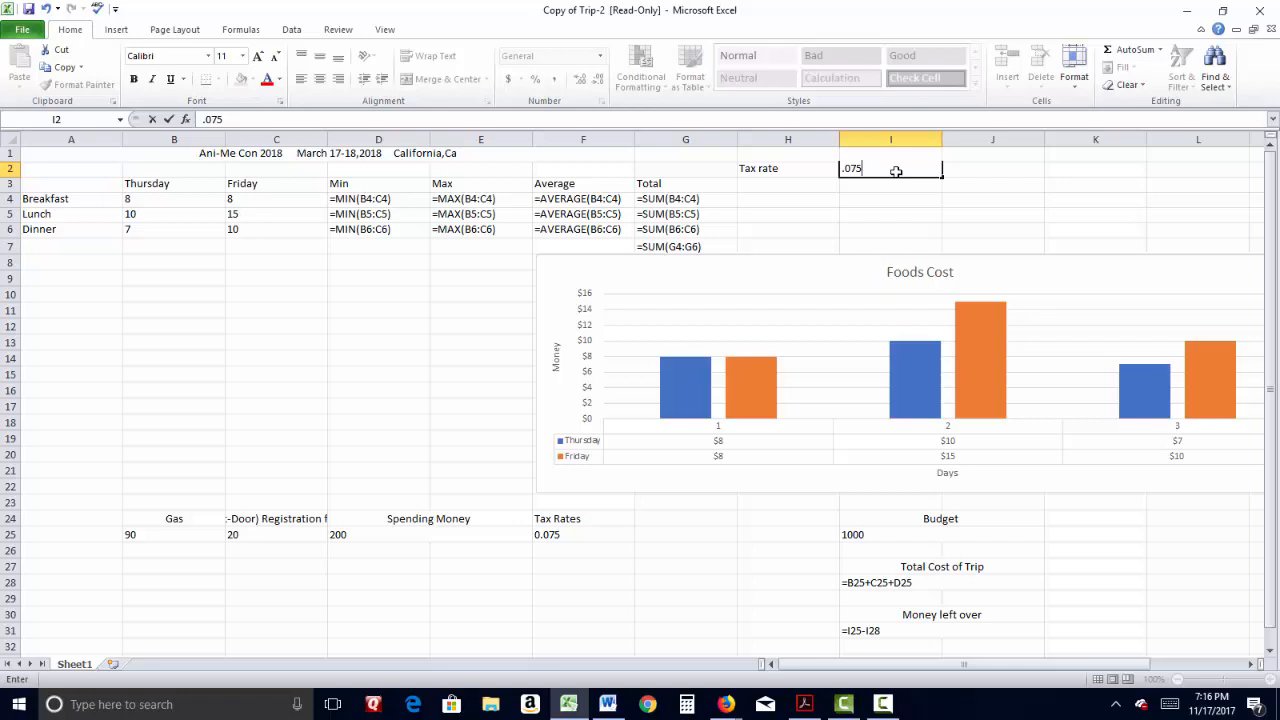
key("Return")
Calculate the breakfast tax in H4 with =G4*$I$2, multiplying the meal total by an absolute reference to the tax rate
key("Left")
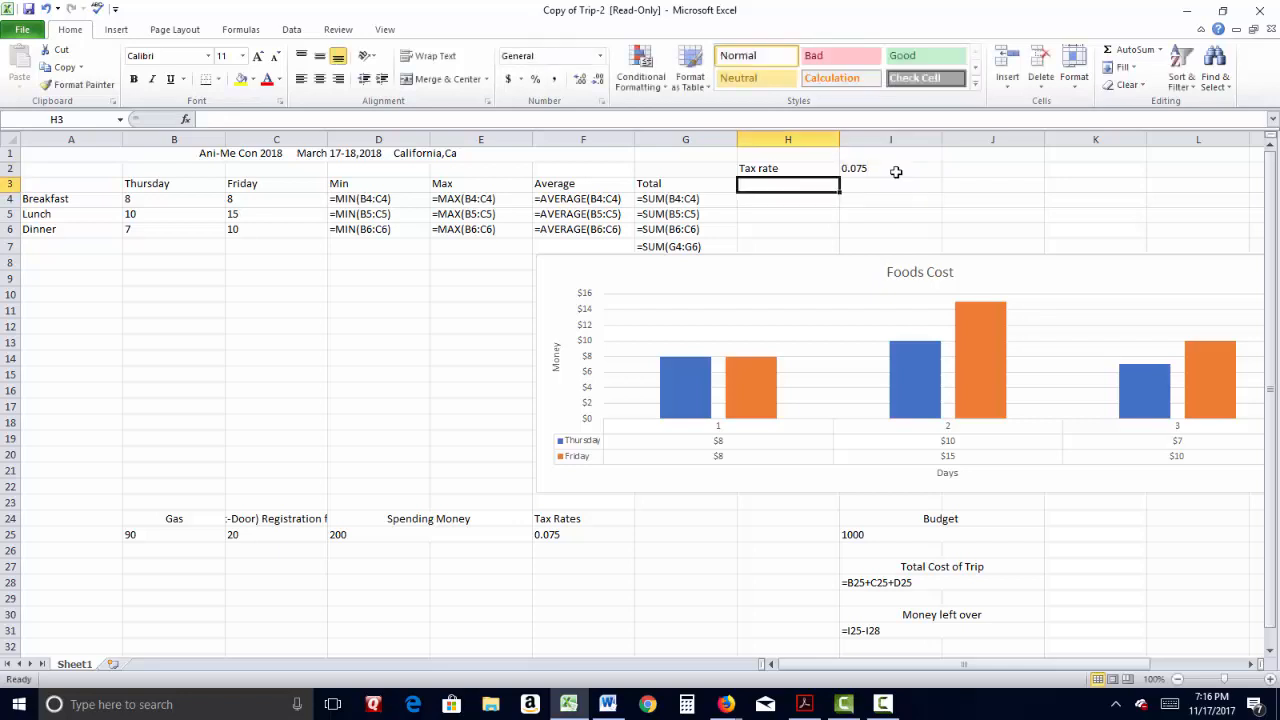
key("Down")
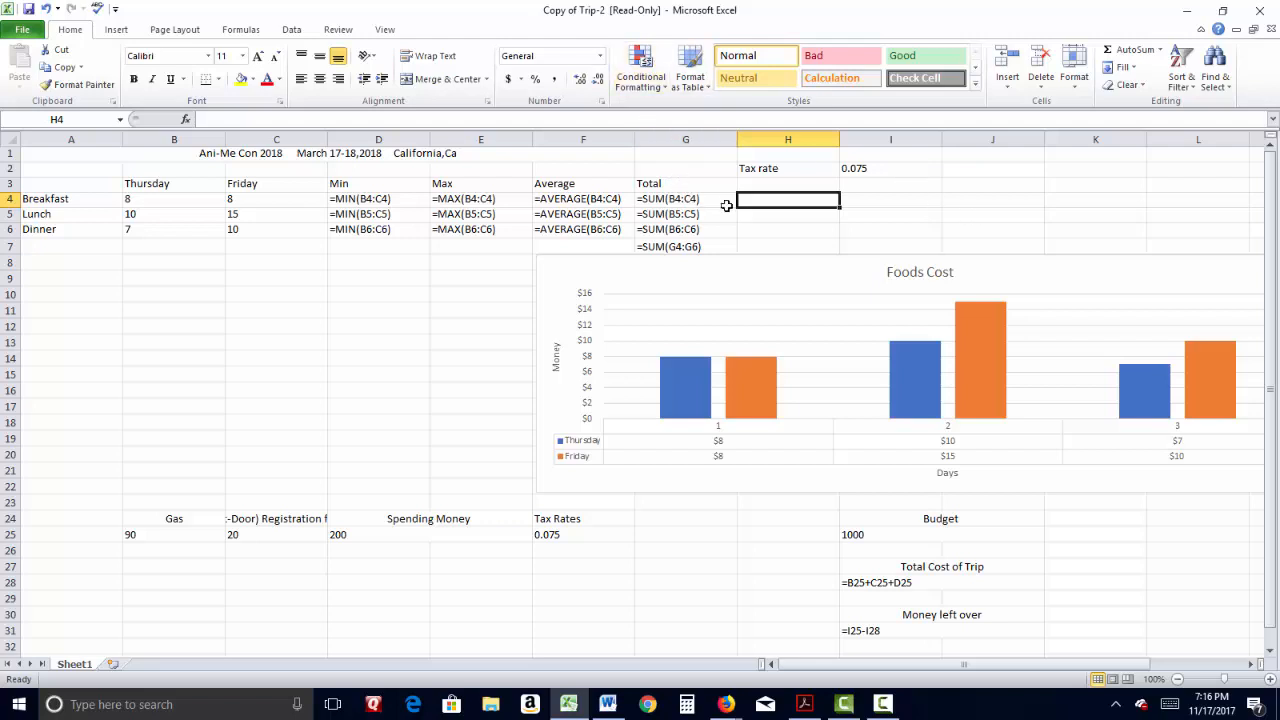
type("=")
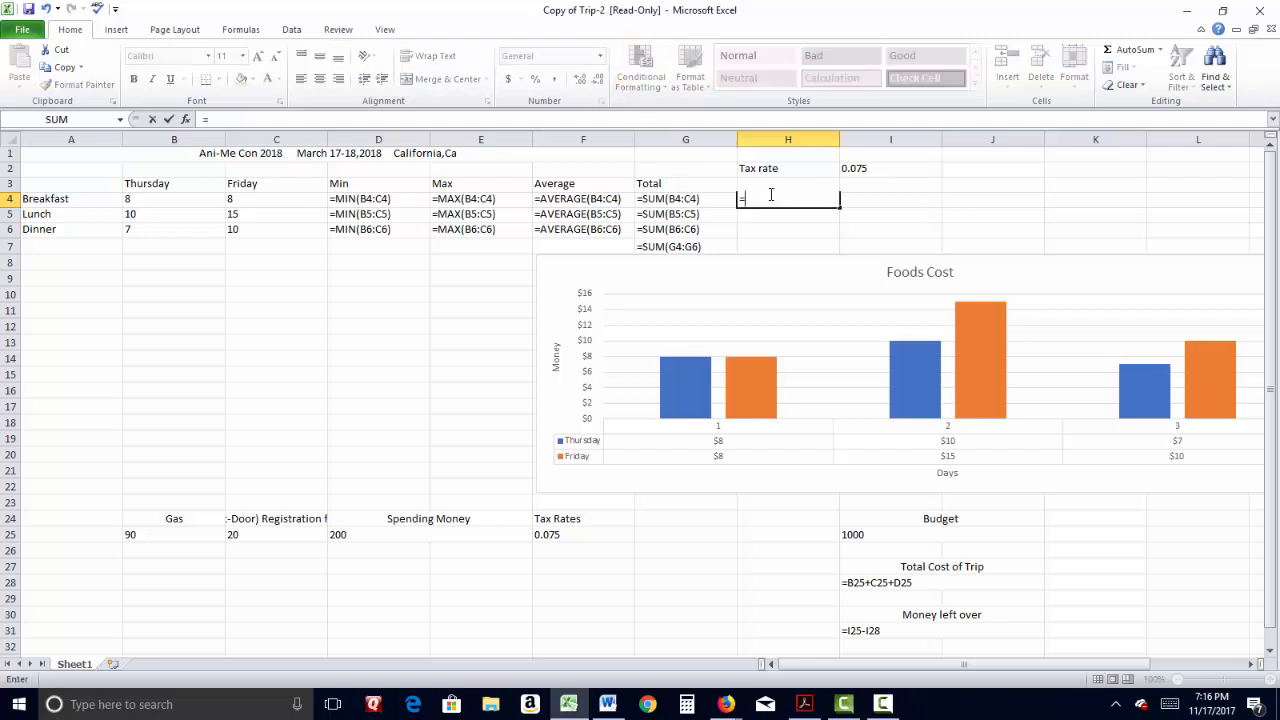
left_click(686, 200)
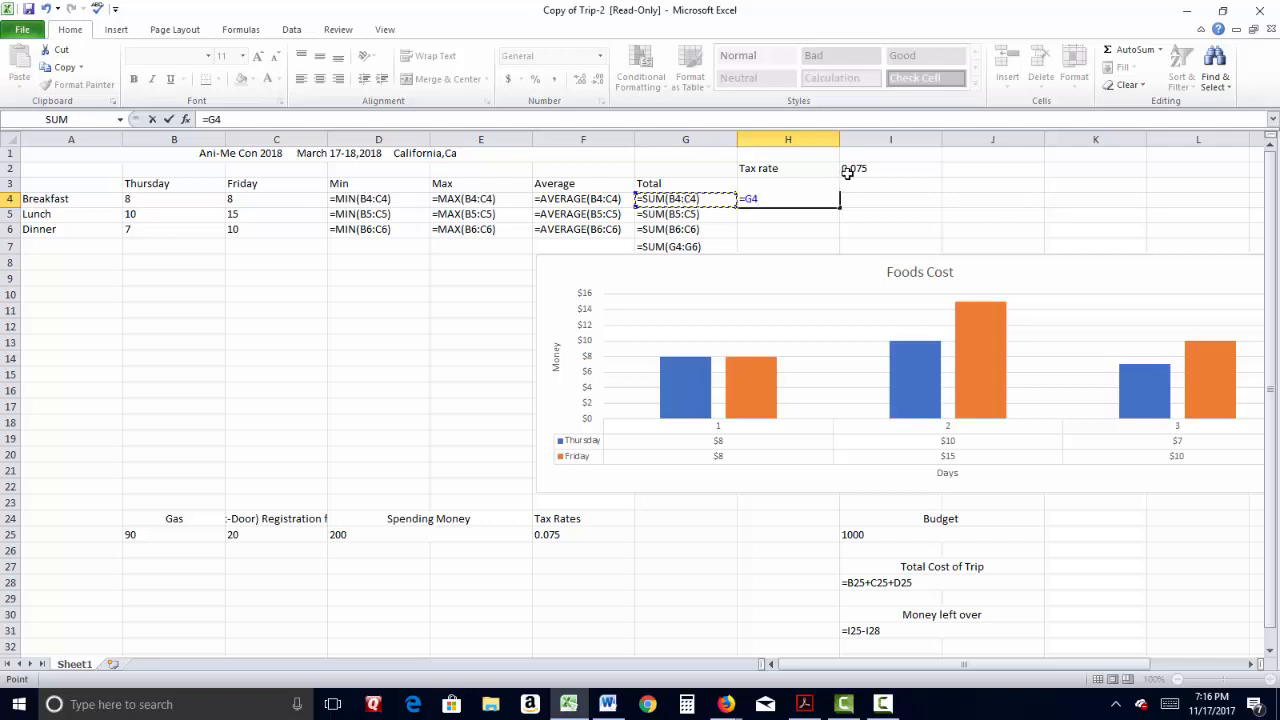
type("*")
left_click(878, 169)
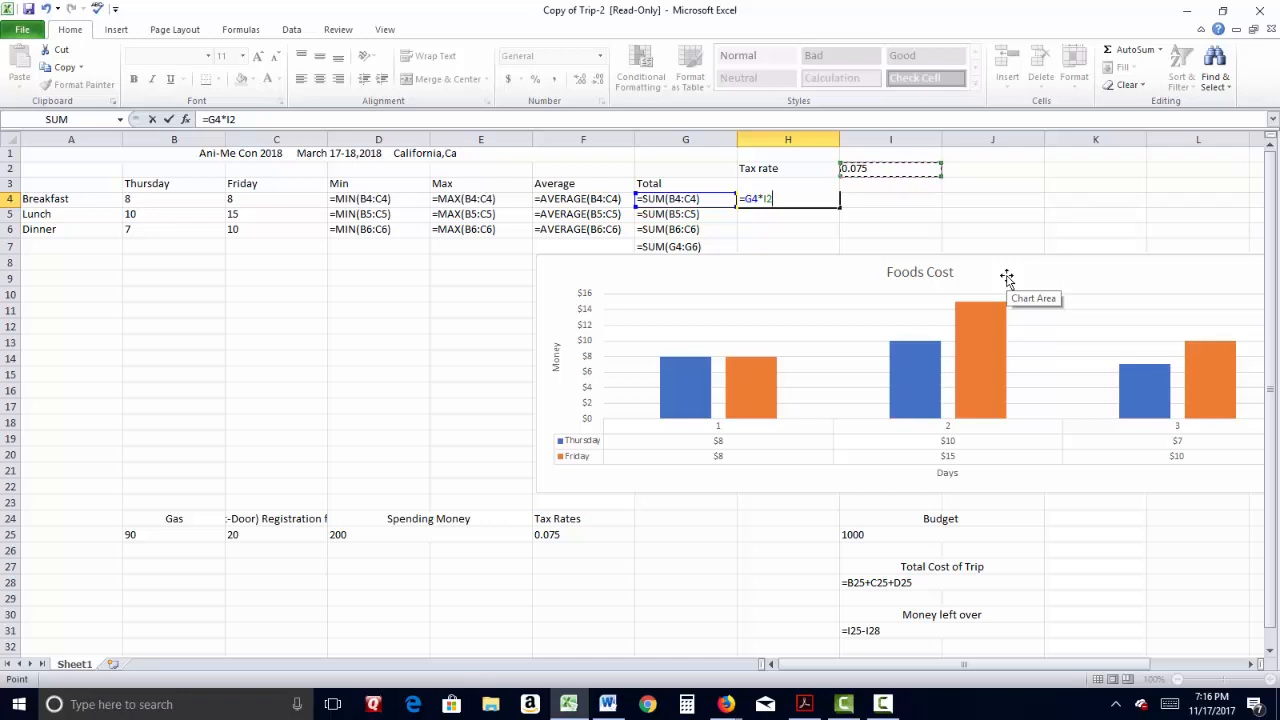
key("F2")
key("F4")
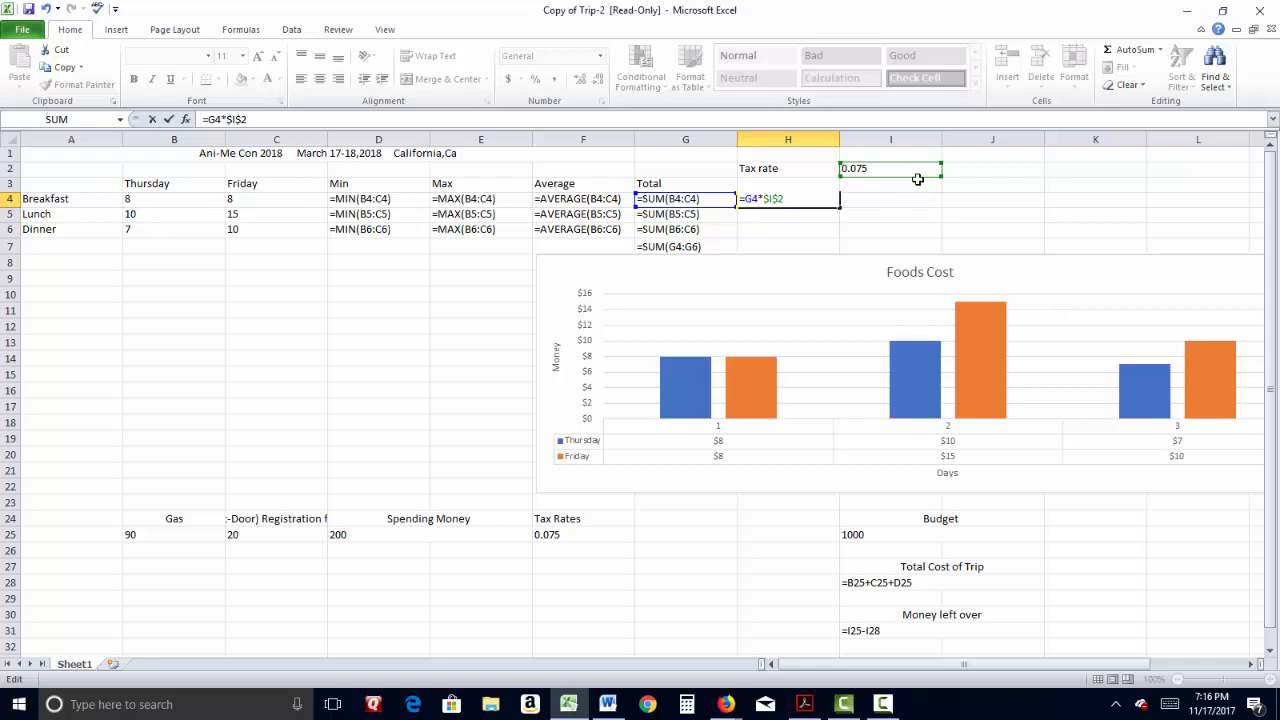
left_click(812, 203)
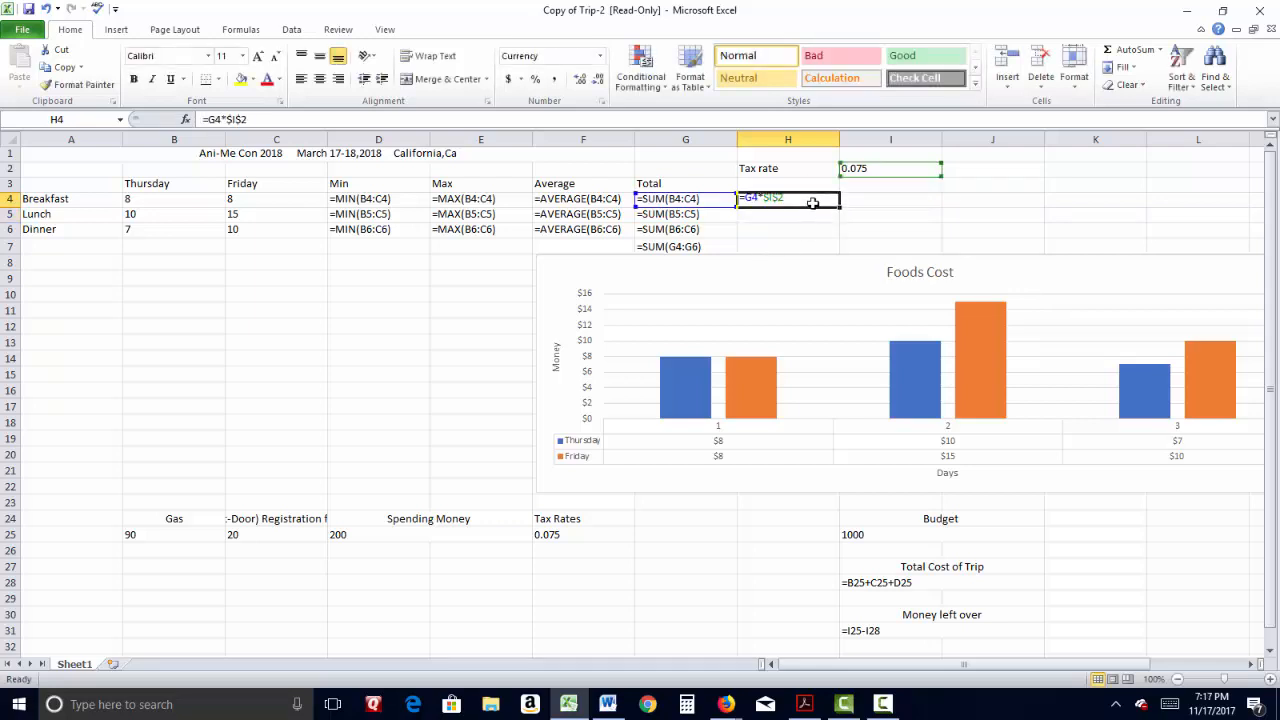
Fill the tax formula in H4 down through H6 and head the column "Tax on meals" in H3
left_click_drag(840, 207, 831, 237)
left_click(950, 206)
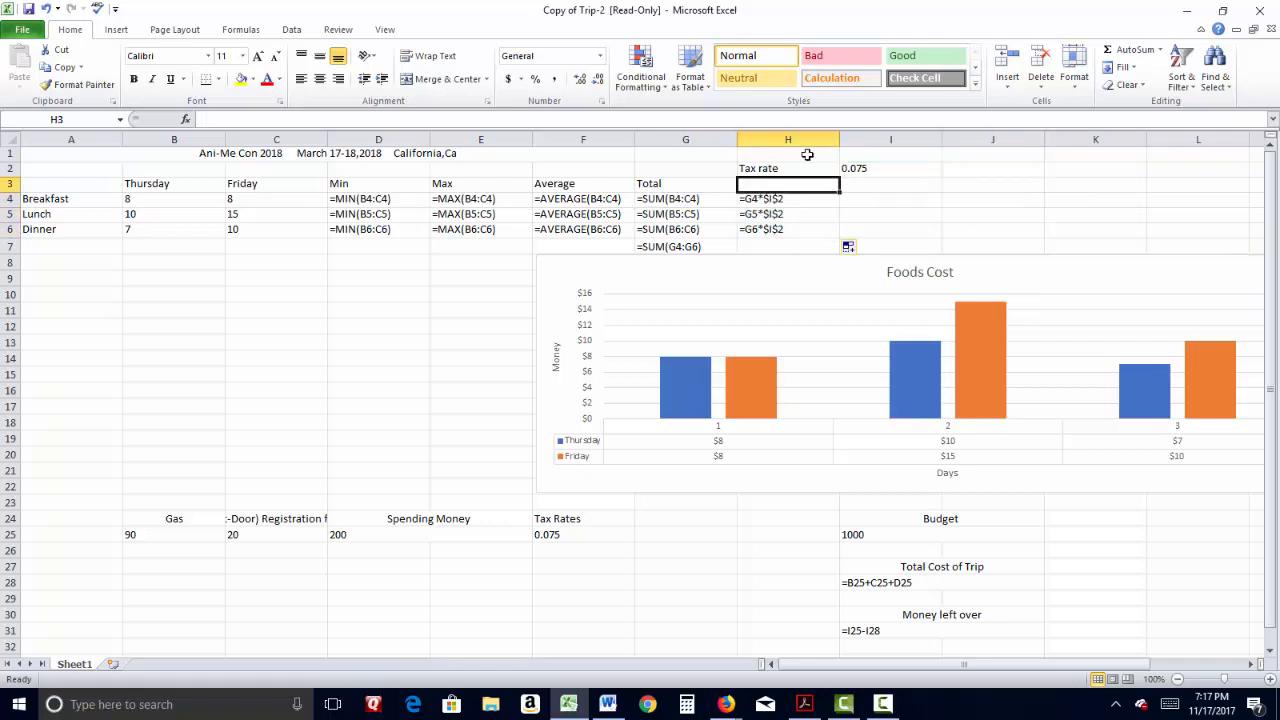
type("Tax")
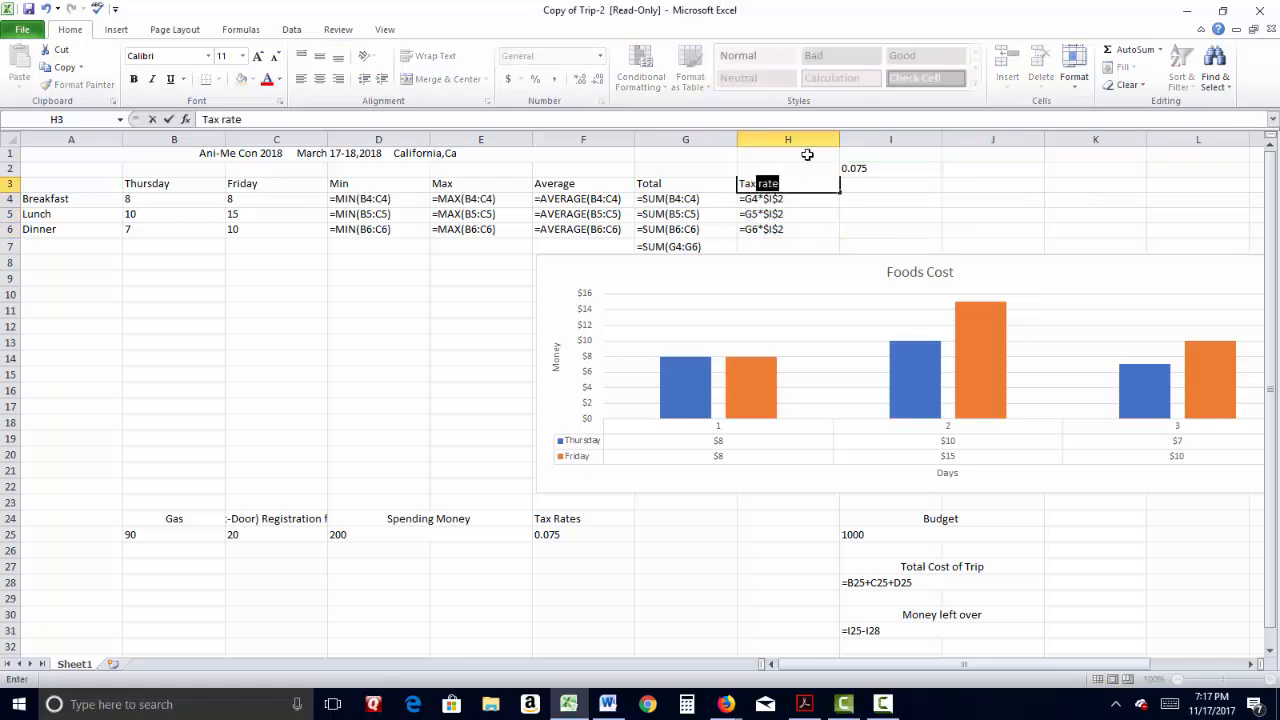
type(" on meals")
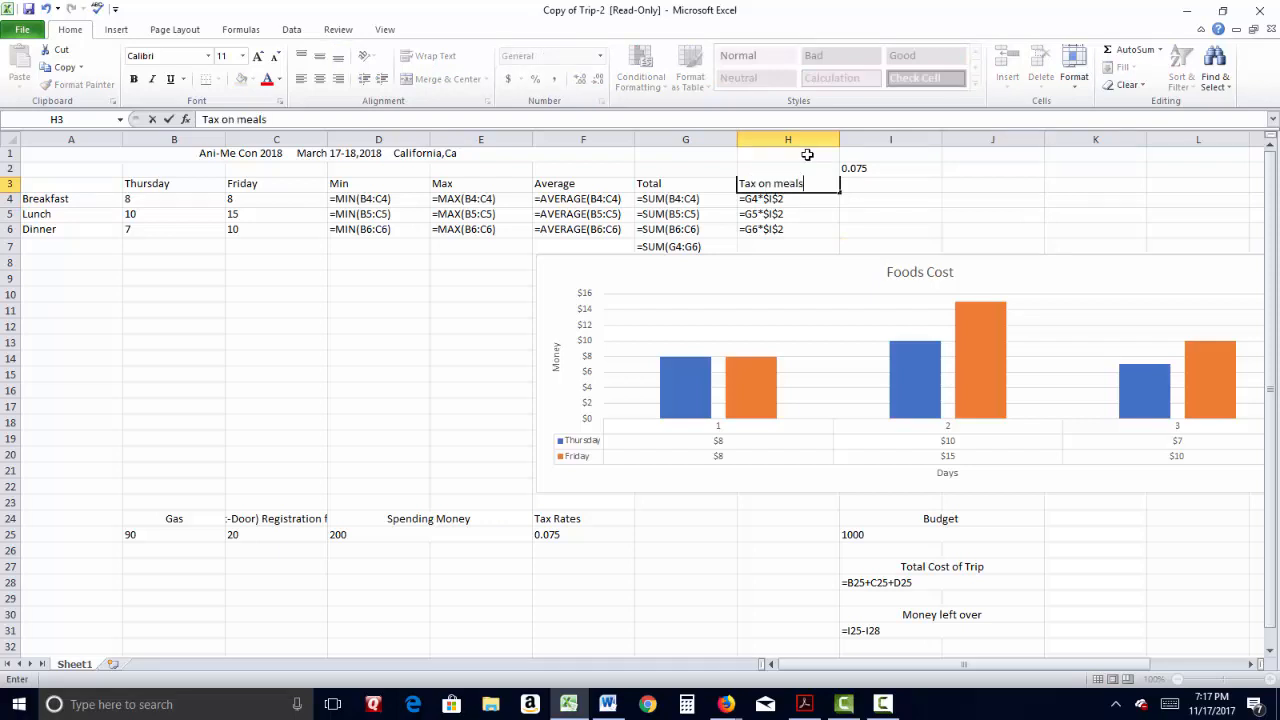
key("Return")
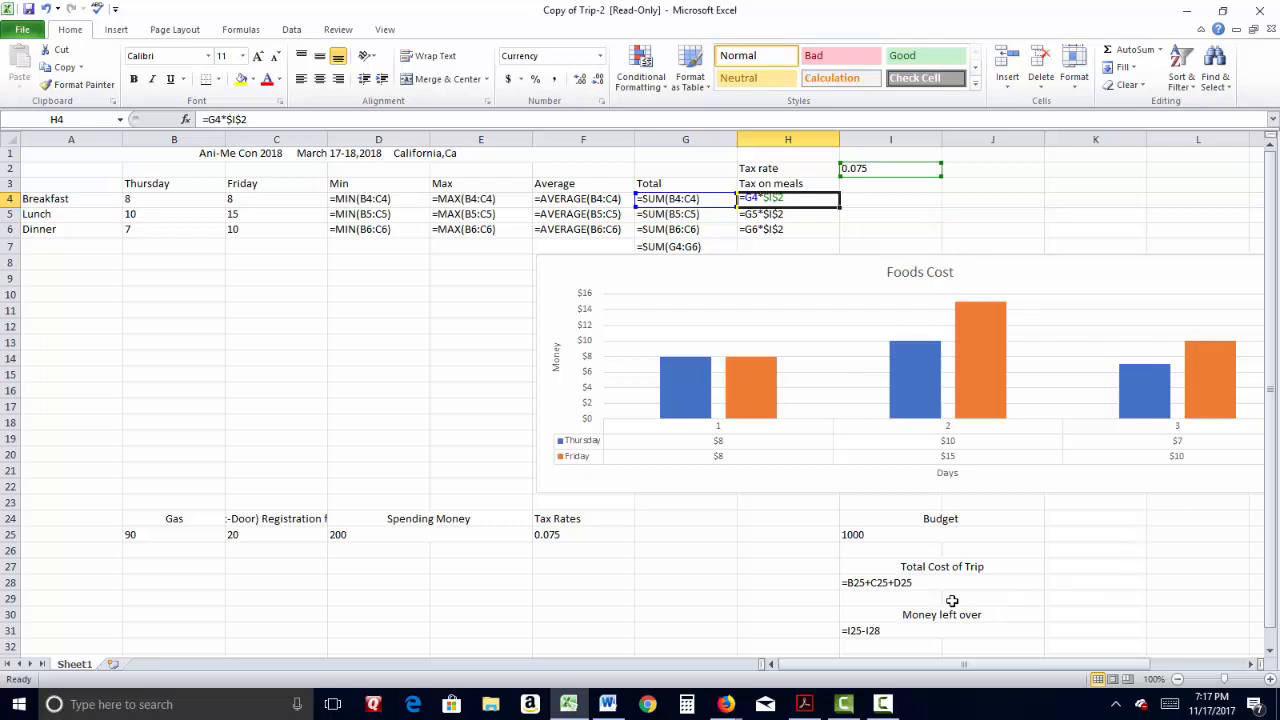
Turn off Show Formulas so the worksheet displays calculated values
left_click(922, 586)
left_click(903, 631)
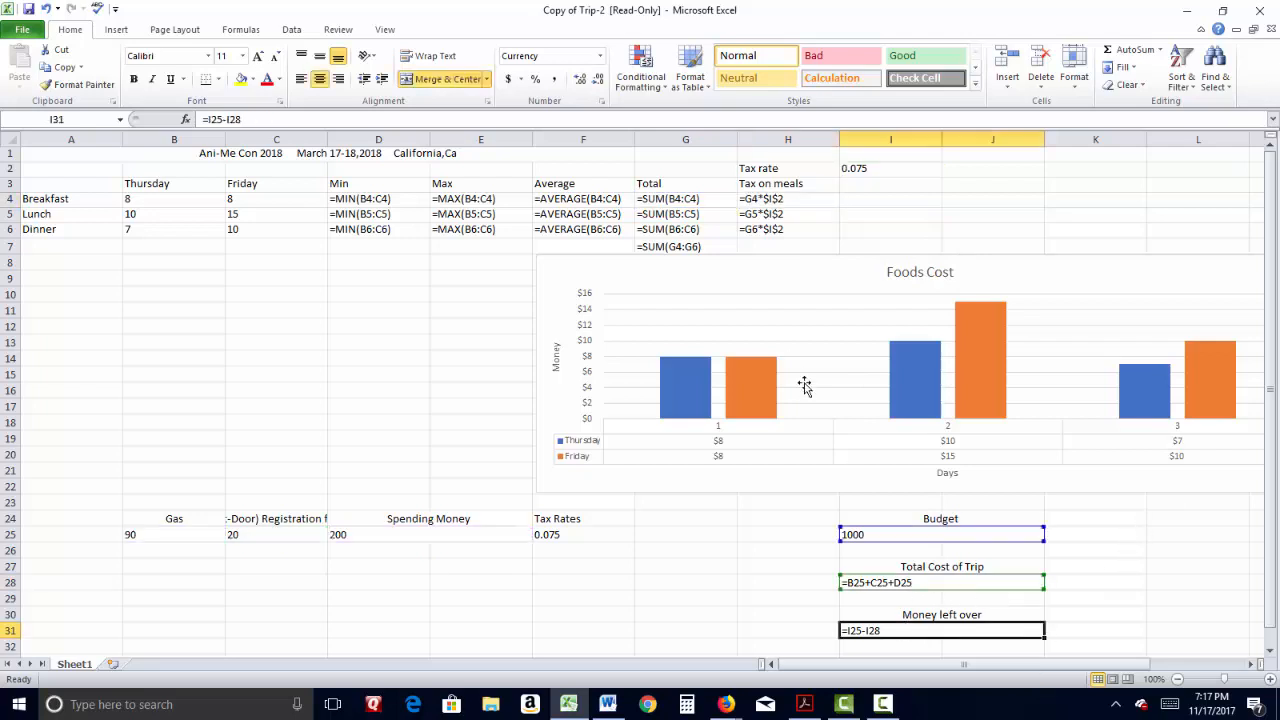
left_click(783, 214)
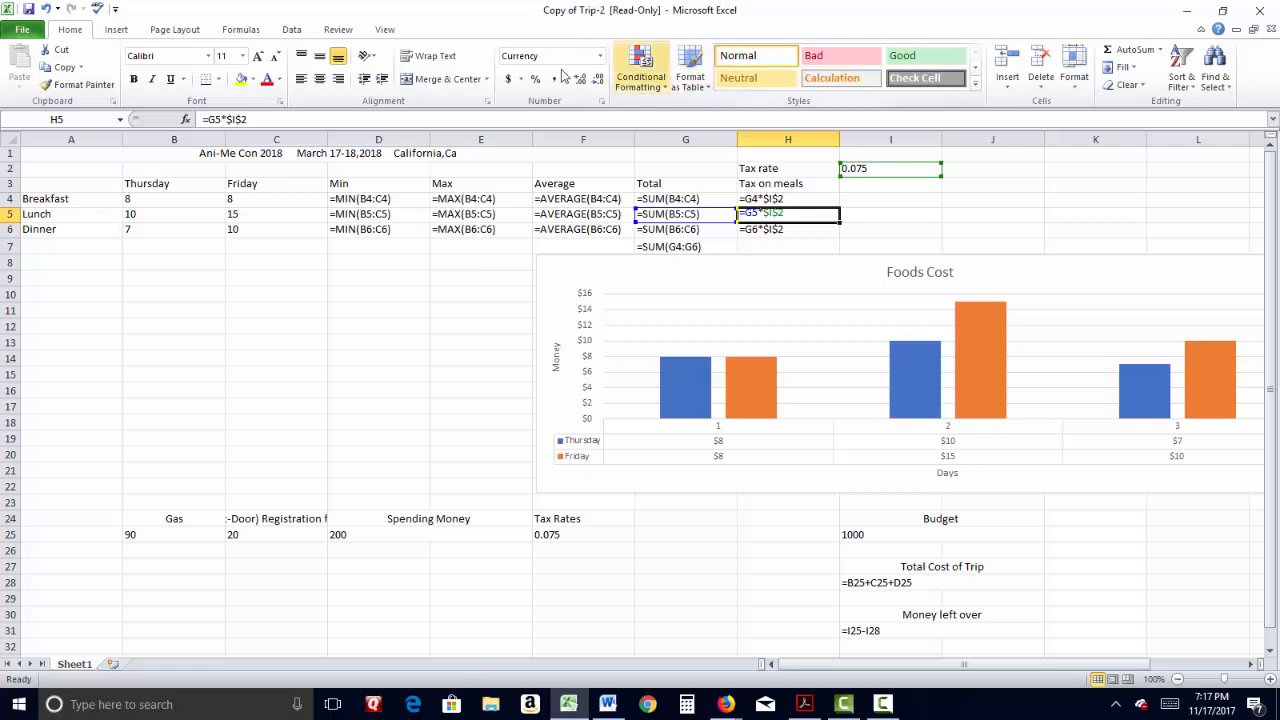
left_click(241, 29)
left_click(716, 50)
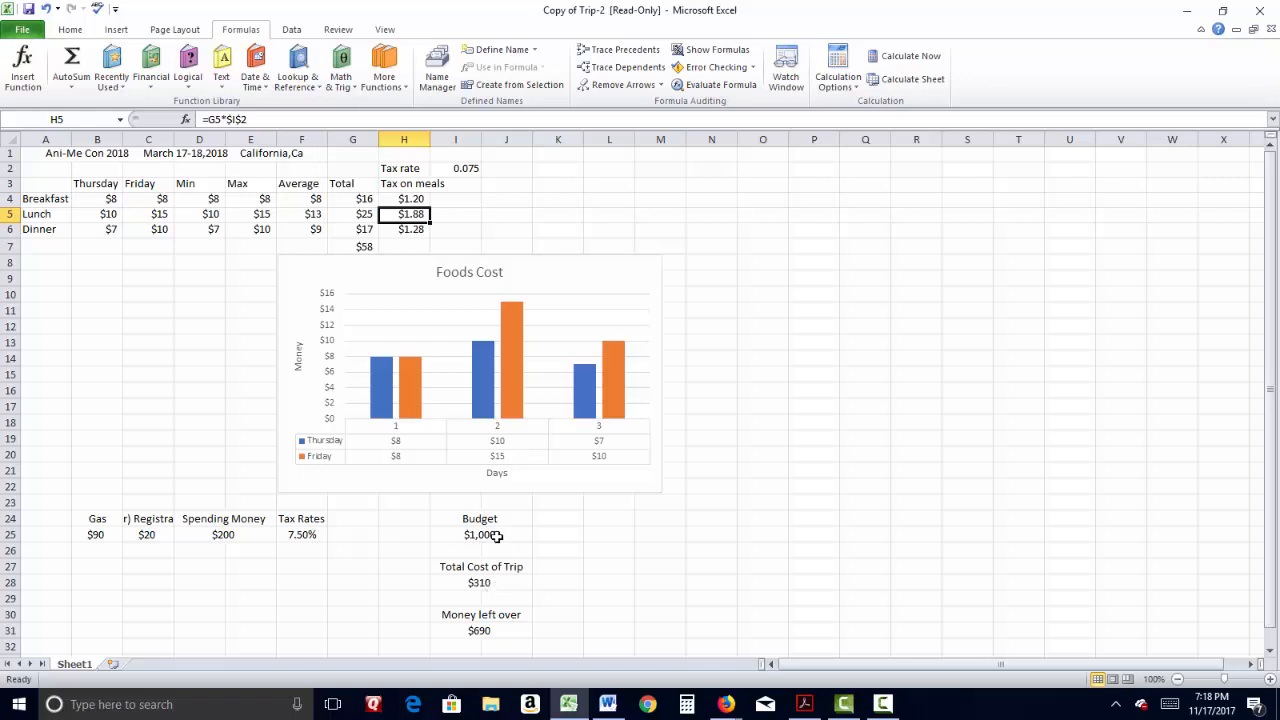
Move the Foods Cost chart left so it sits directly beneath the meal table
left_click(505, 632)
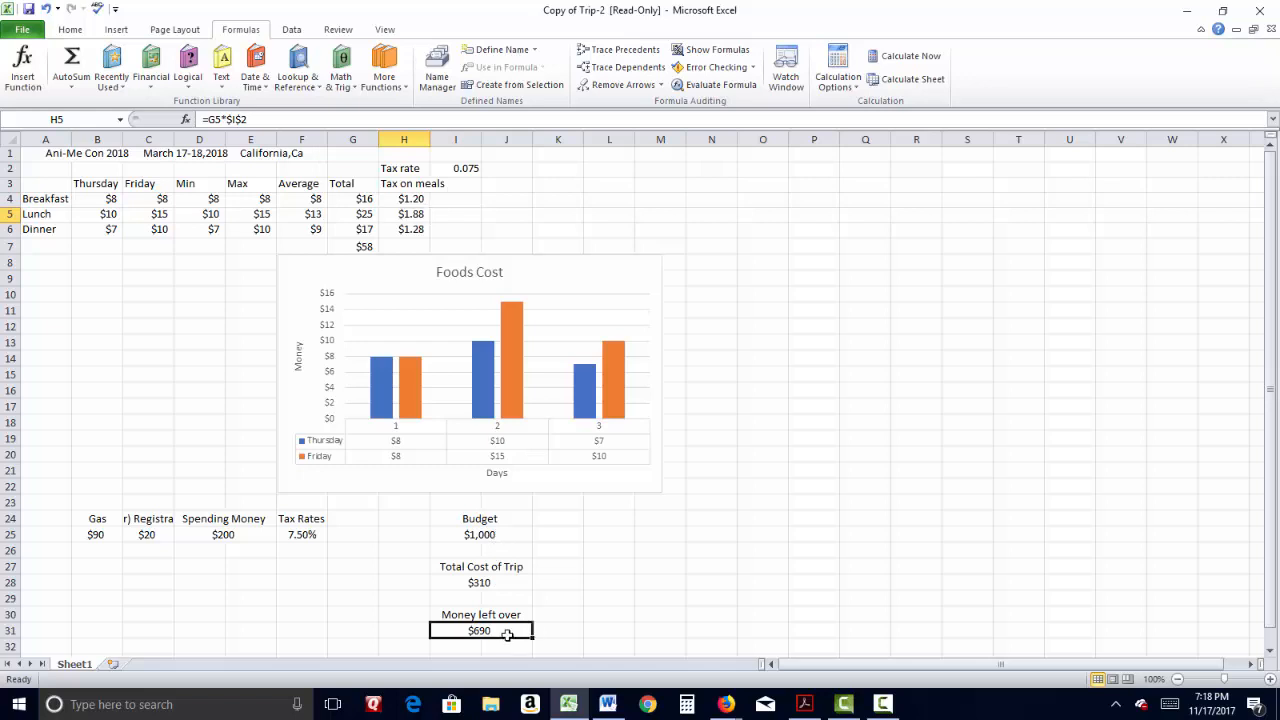
mouse_move(575, 703)
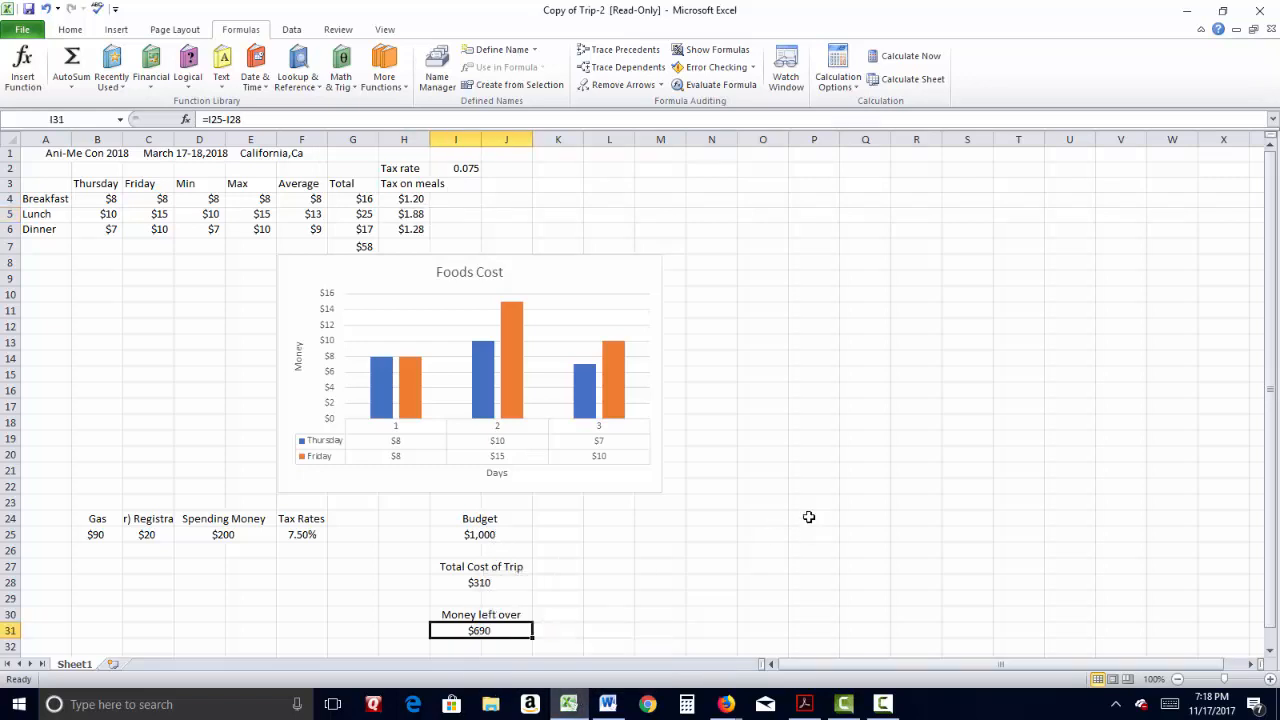
left_click_drag(549, 257, 322, 261)
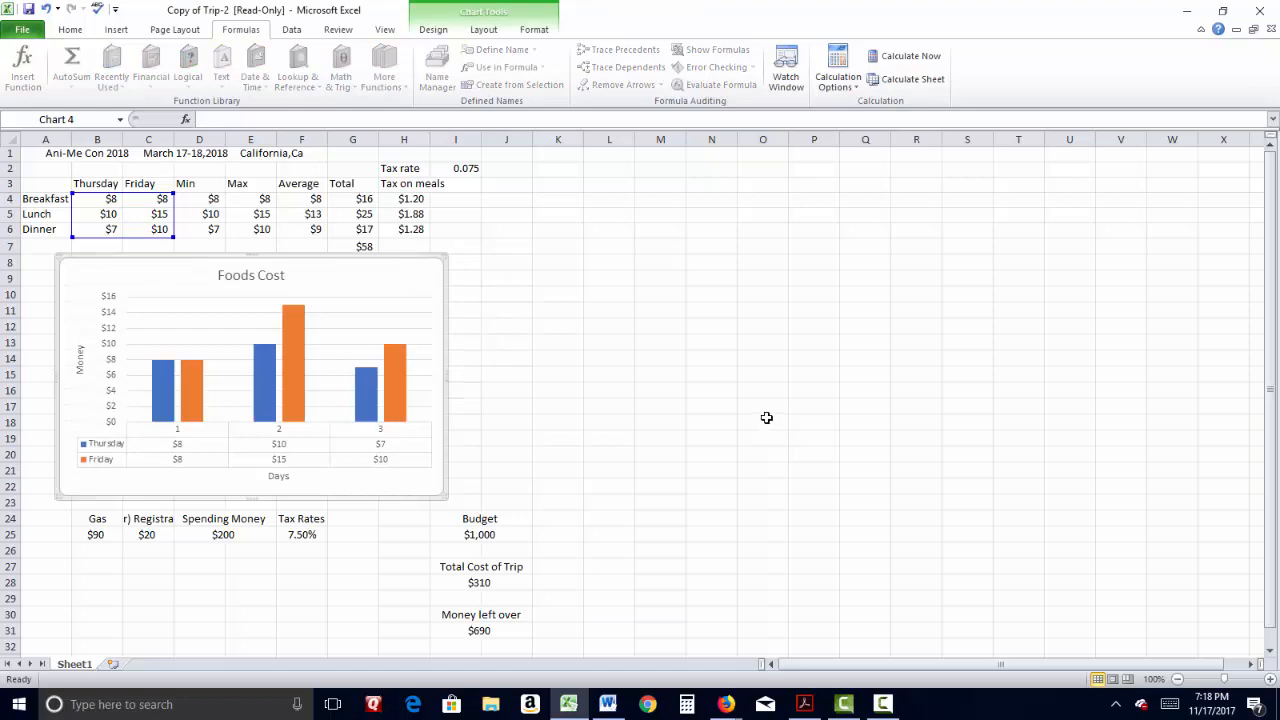
Format the tax rate in I2 as a percentage with two decimal places
left_click(441, 166)
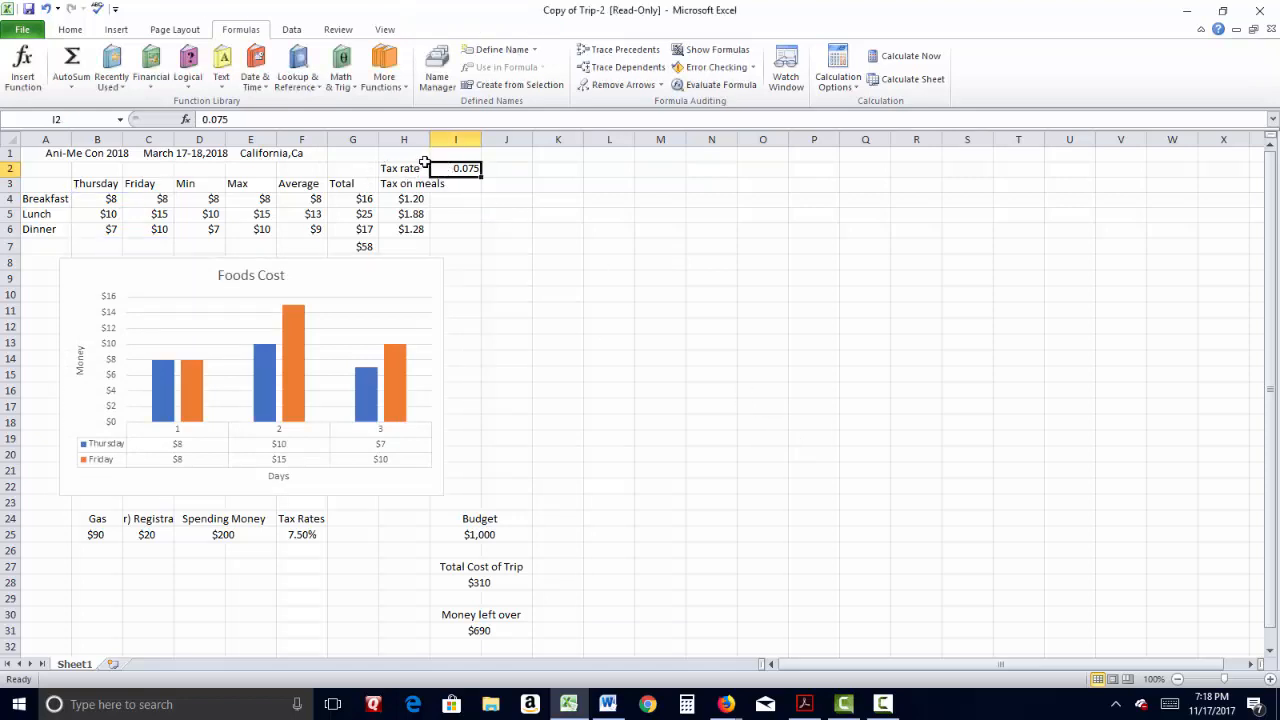
left_click(65, 30)
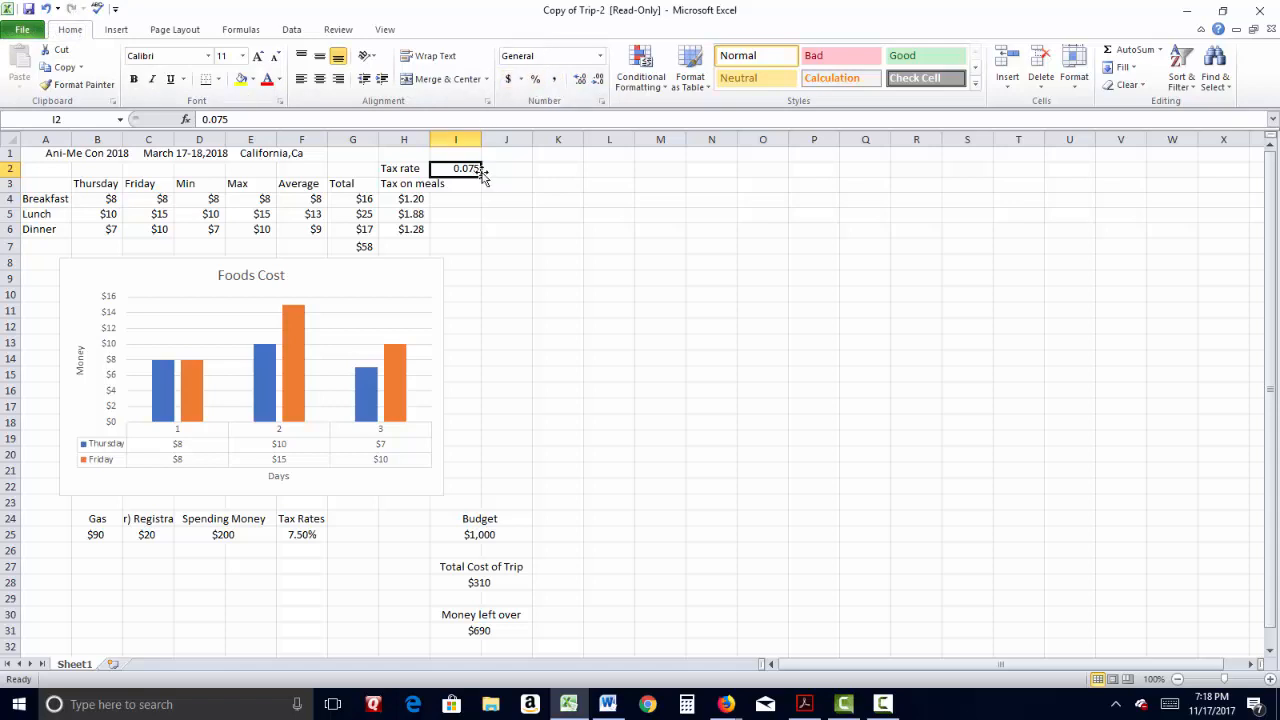
left_click(536, 80)
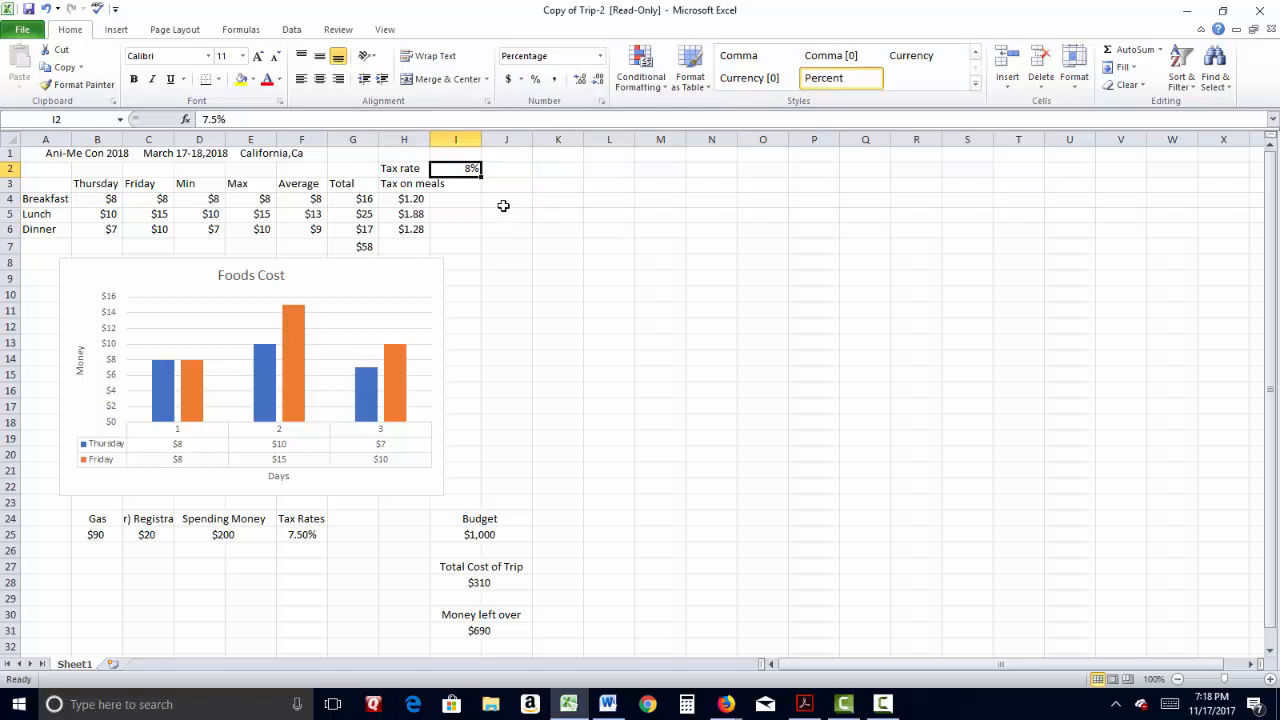
left_click(579, 80)
left_click(579, 80)
left_click(348, 196)
left_click_drag(416, 198, 470, 229)
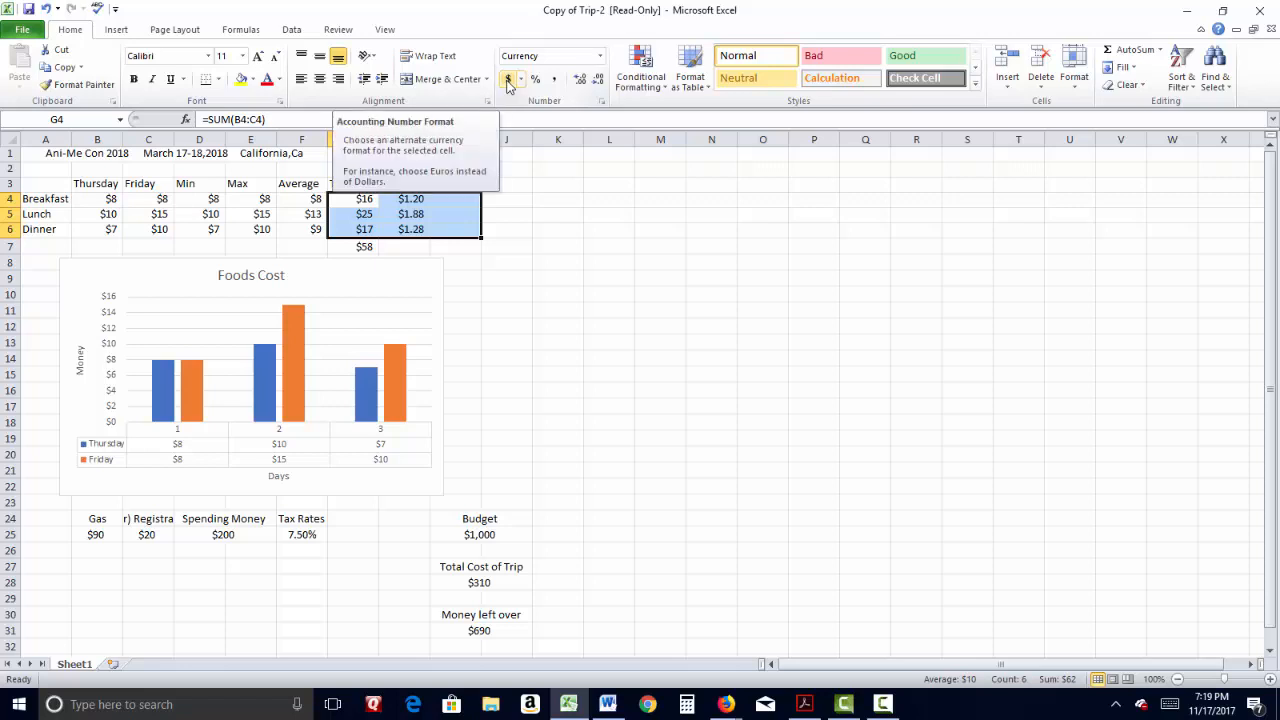
left_click(658, 291)
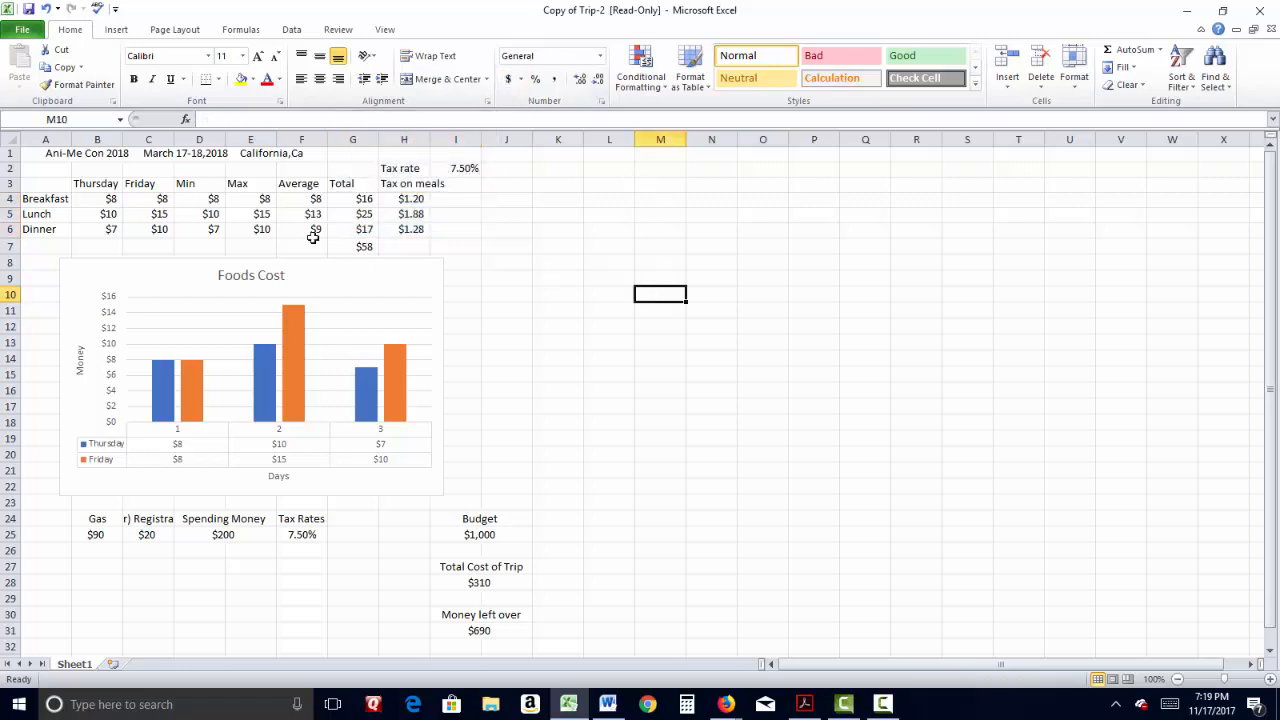
Re-merge and center the Ani-Me Con 2018 title across A1:I1
left_click(38, 158)
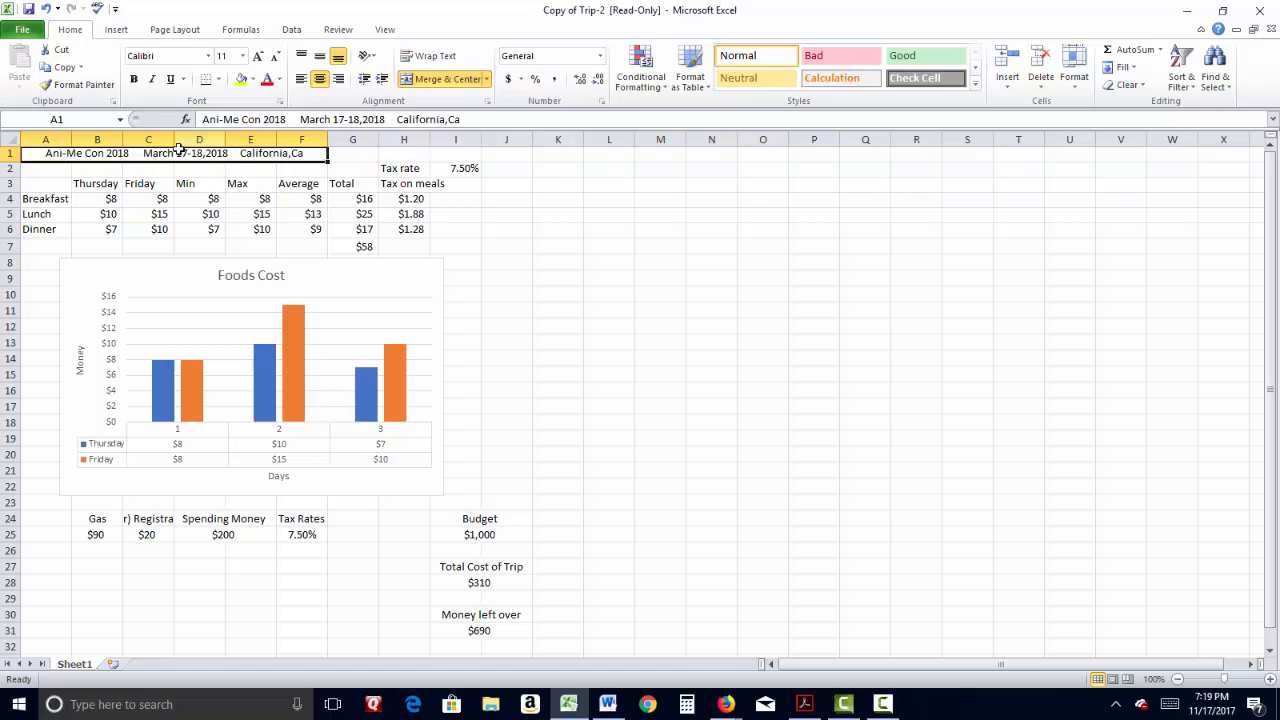
left_click_drag(48, 155, 473, 160)
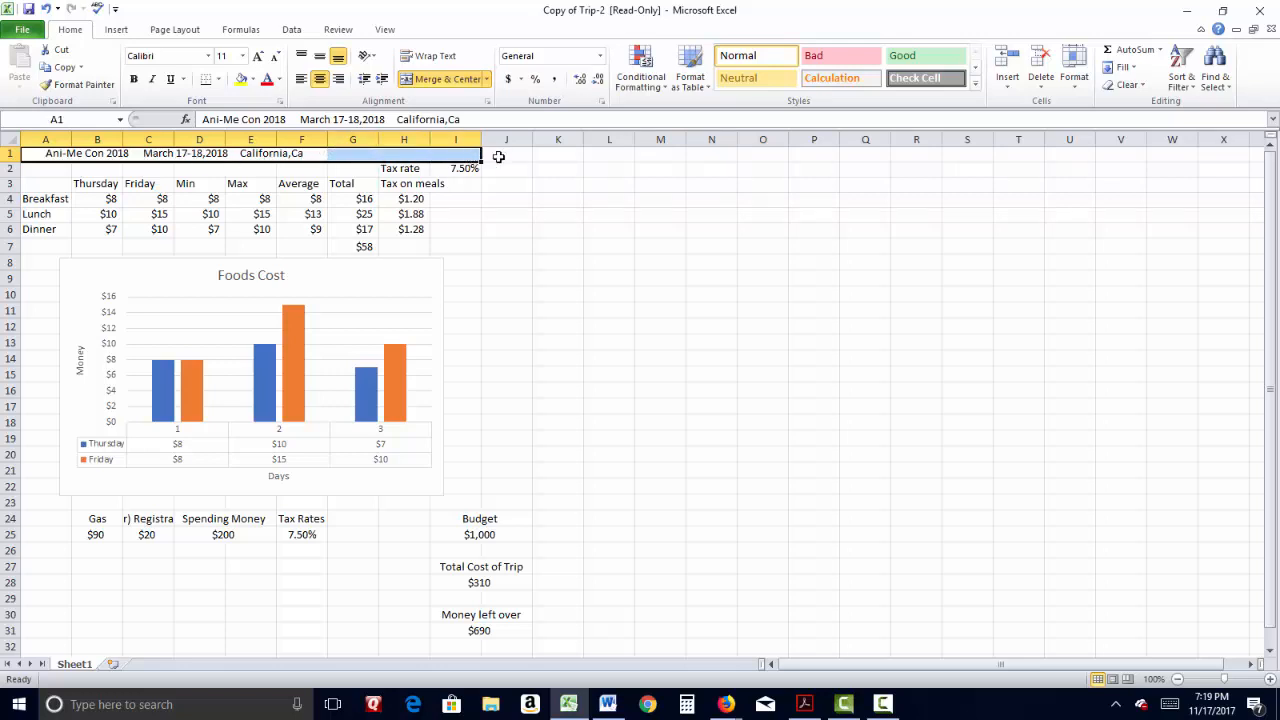
left_click(459, 81)
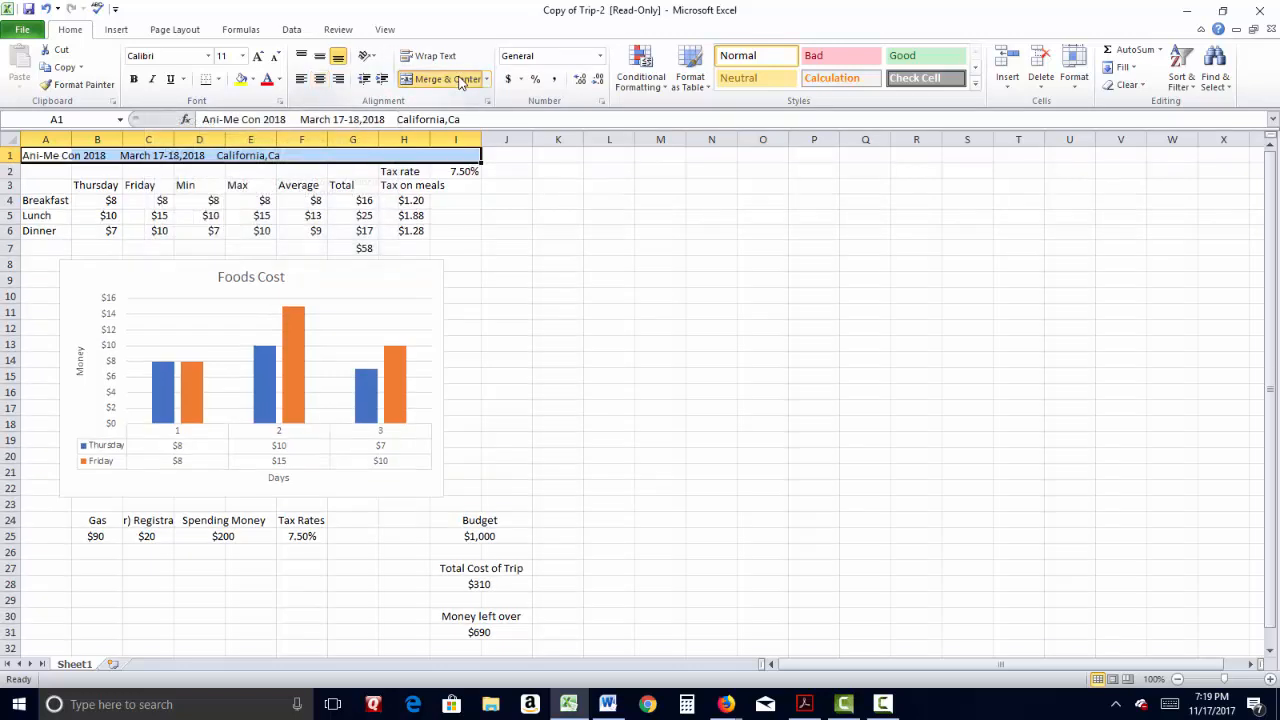
left_click(459, 81)
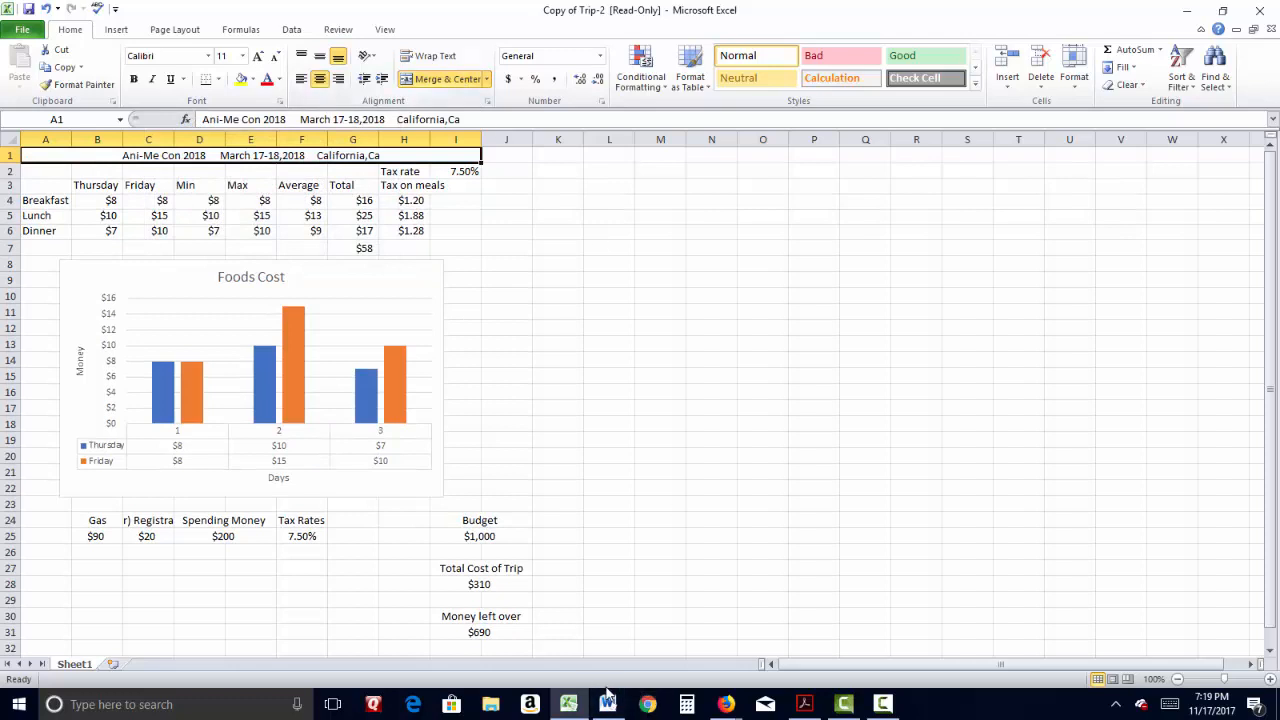
left_click(560, 247)
left_click(326, 158)
mouse_move(481, 164)
left_mouse_down()
mouse_move(519, 161)
mouse_move(496, 162)
left_mouse_up()
Widen column C slightly to give the "(At-Door) Registration fee" heading in C24 more room
left_click(145, 521)
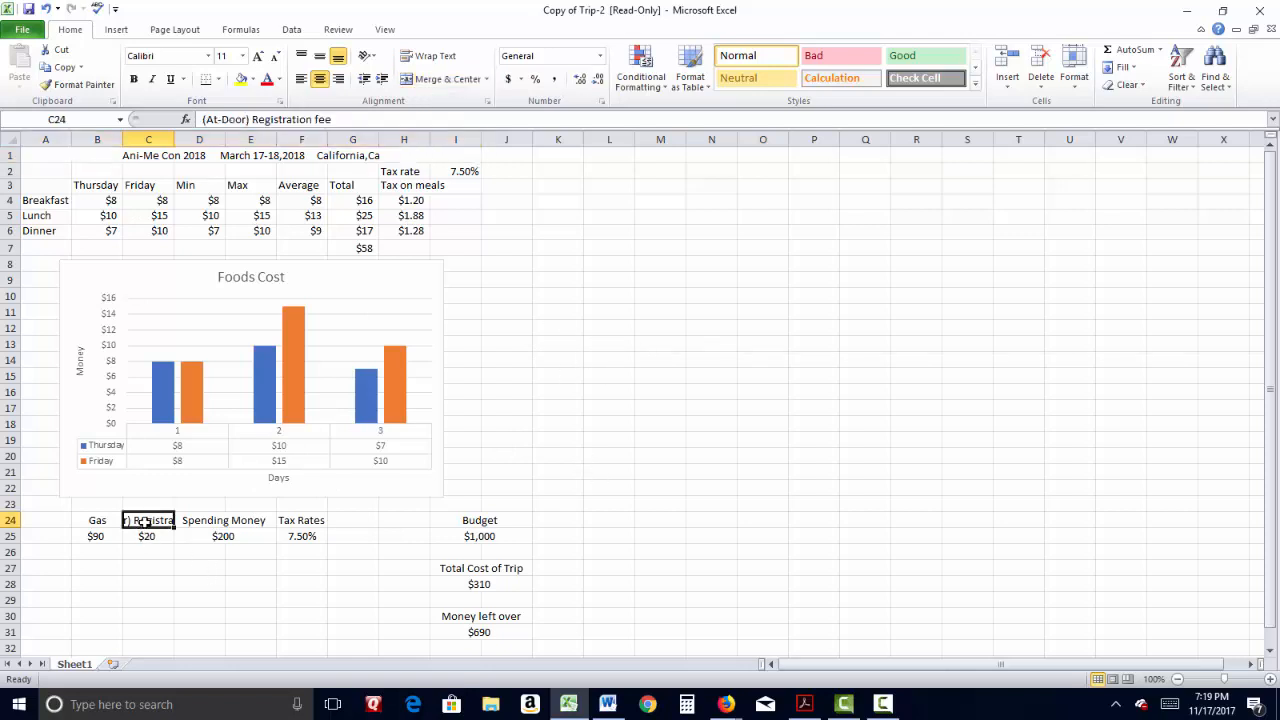
left_click(206, 119)
left_click_drag(204, 119, 372, 121)
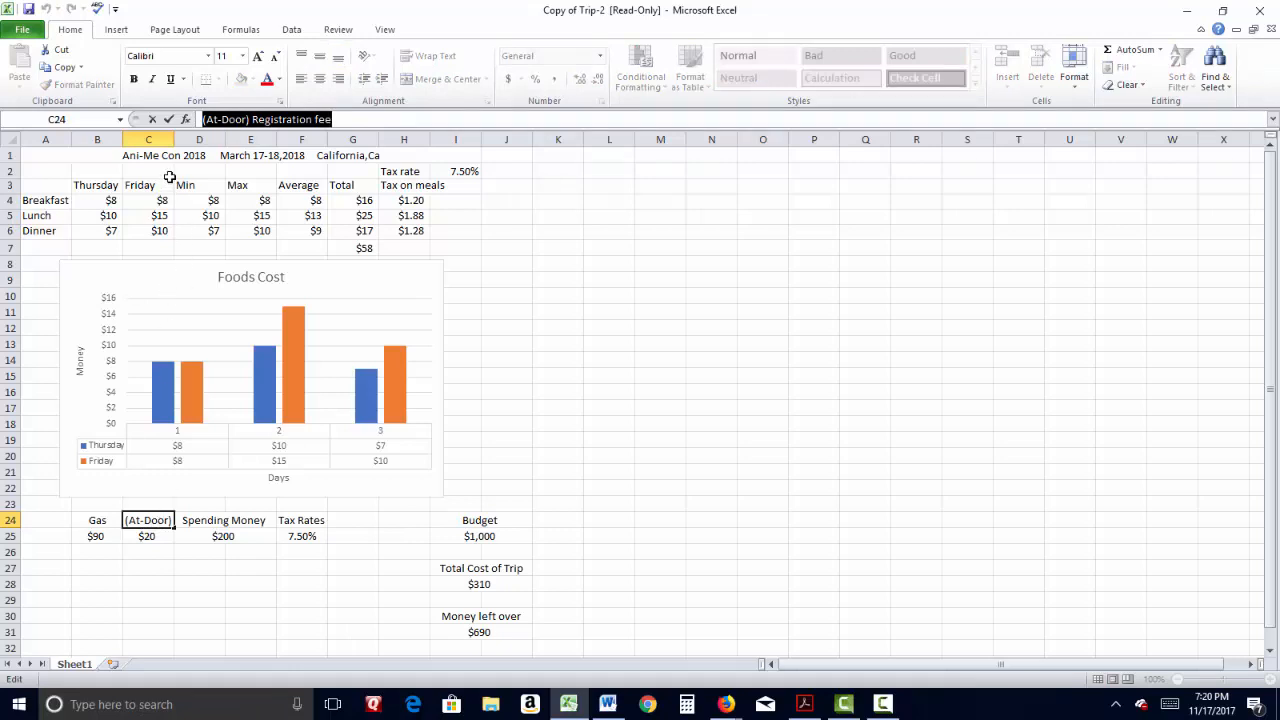
left_click(176, 140)
left_click(160, 140)
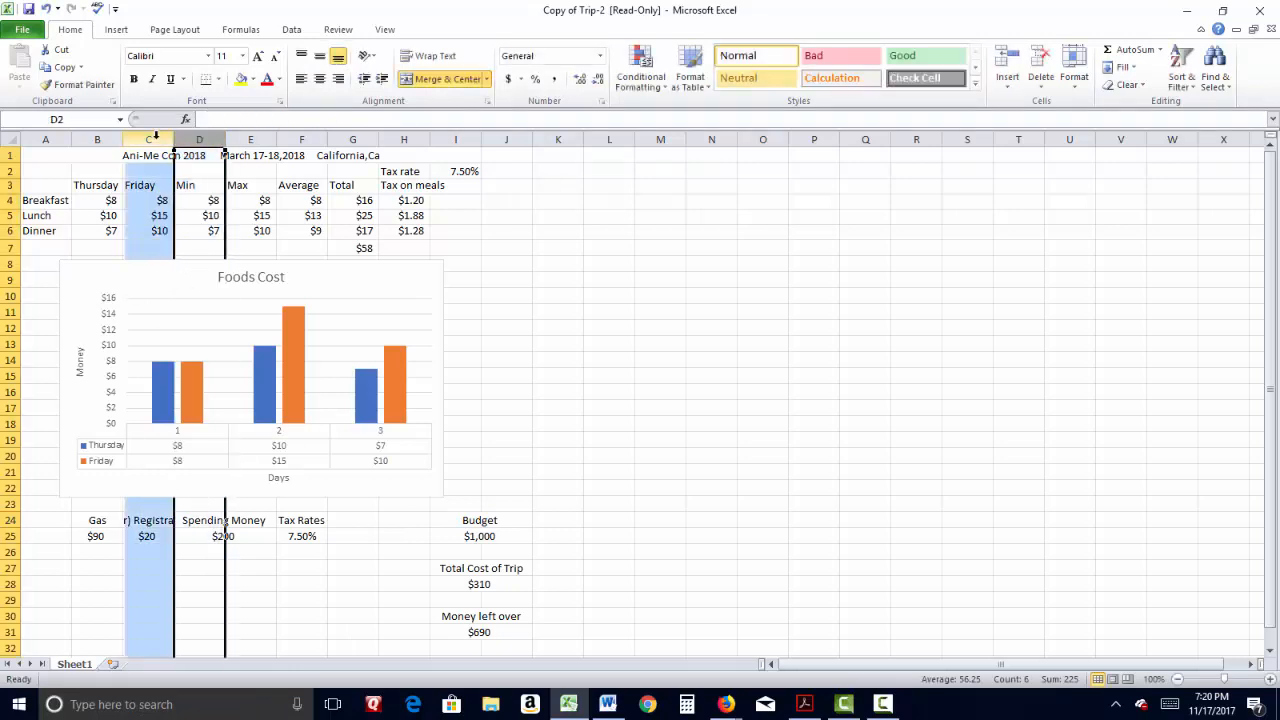
mouse_move(173, 140)
left_mouse_down()
mouse_move(244, 150)
mouse_move(173, 140)
left_mouse_up()
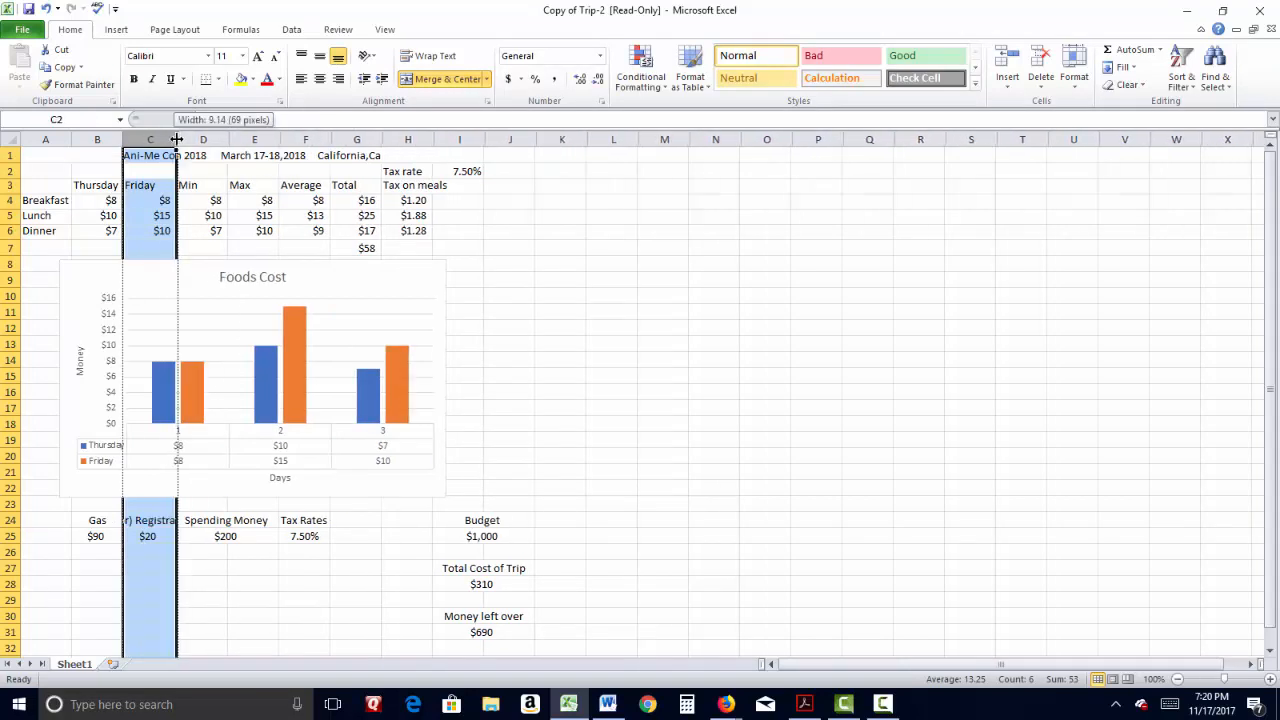
left_click(155, 521)
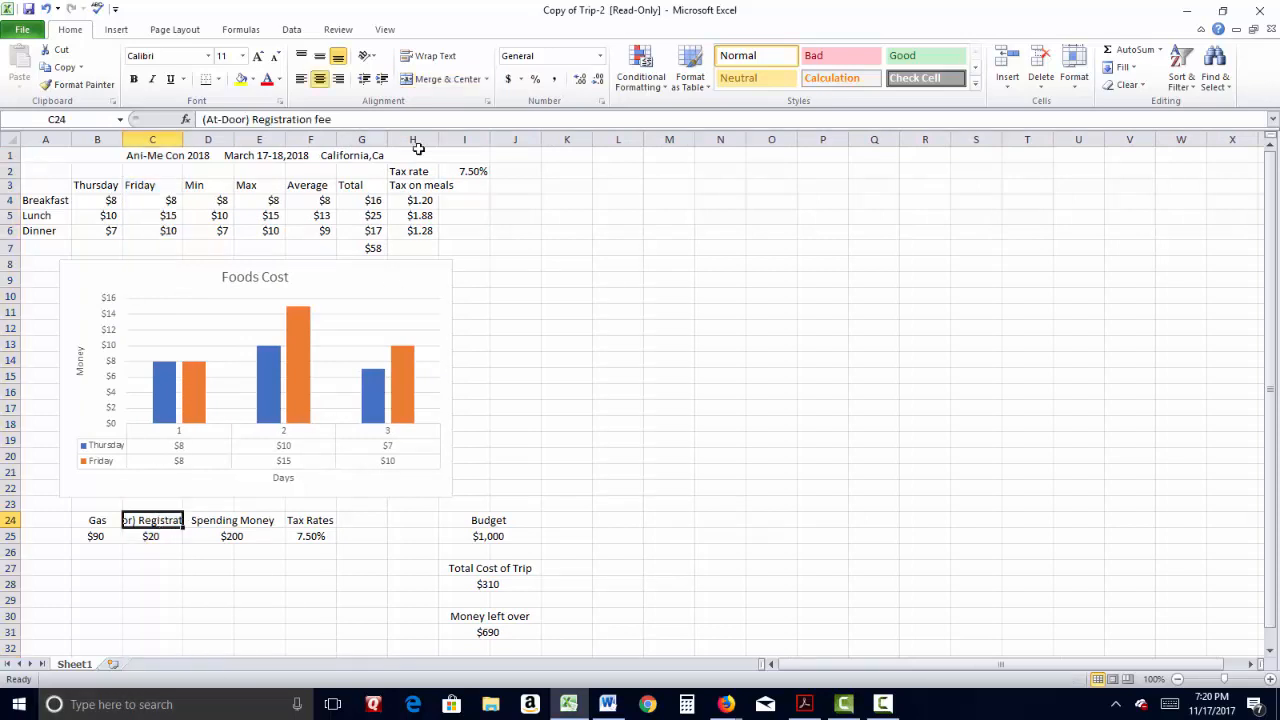
Wrap the "(At-Door) Registration fee" heading in C24 and widen column C so "Registration" fits on one line
left_click(441, 60)
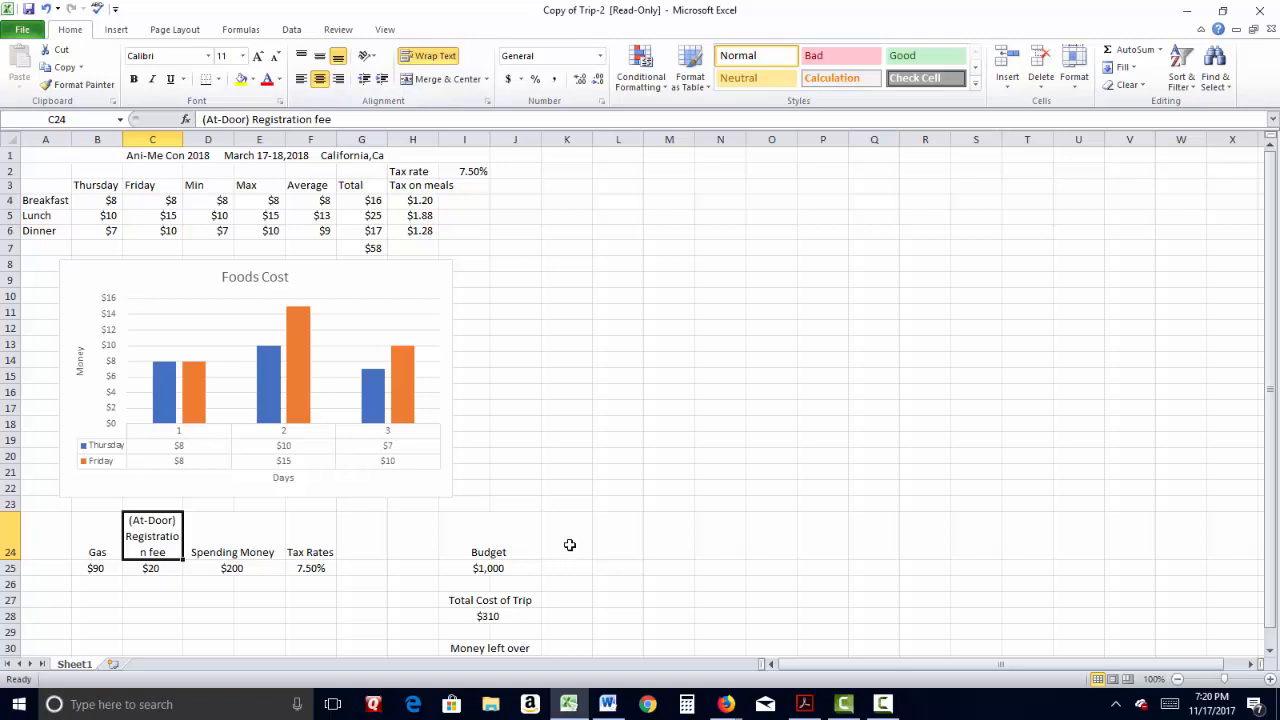
left_click_drag(182, 139, 189, 139)
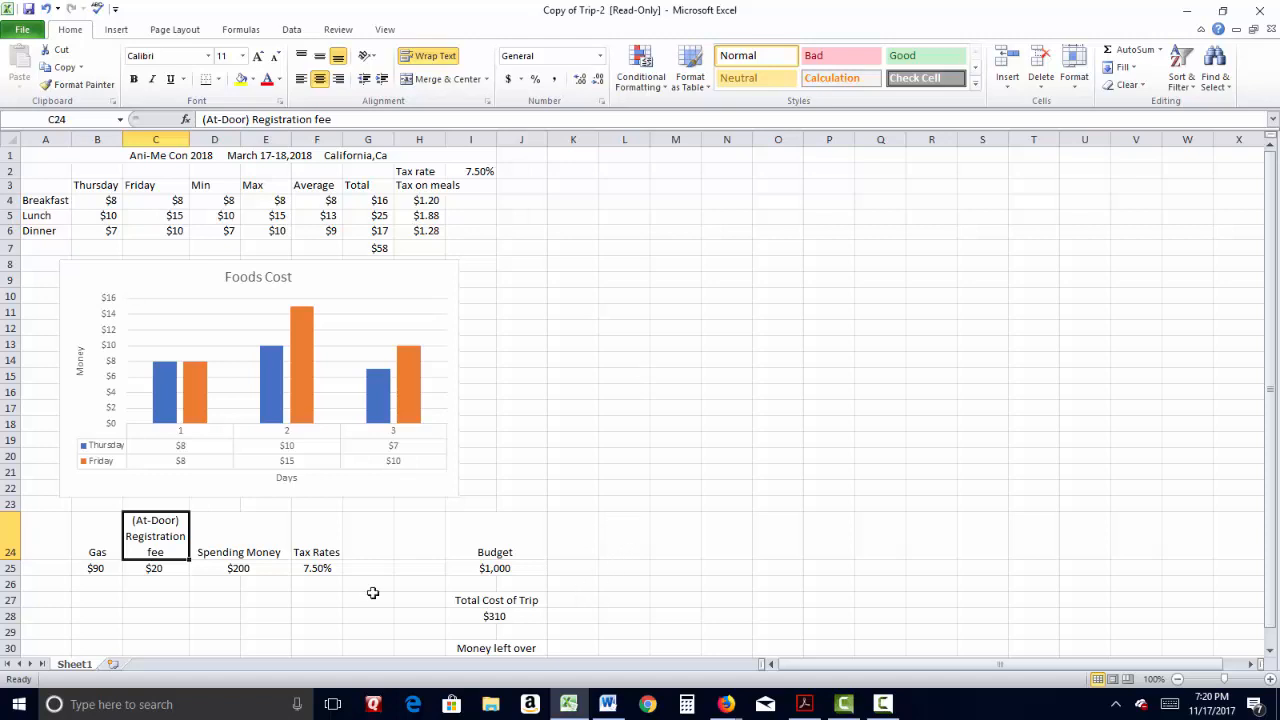
left_click(271, 552)
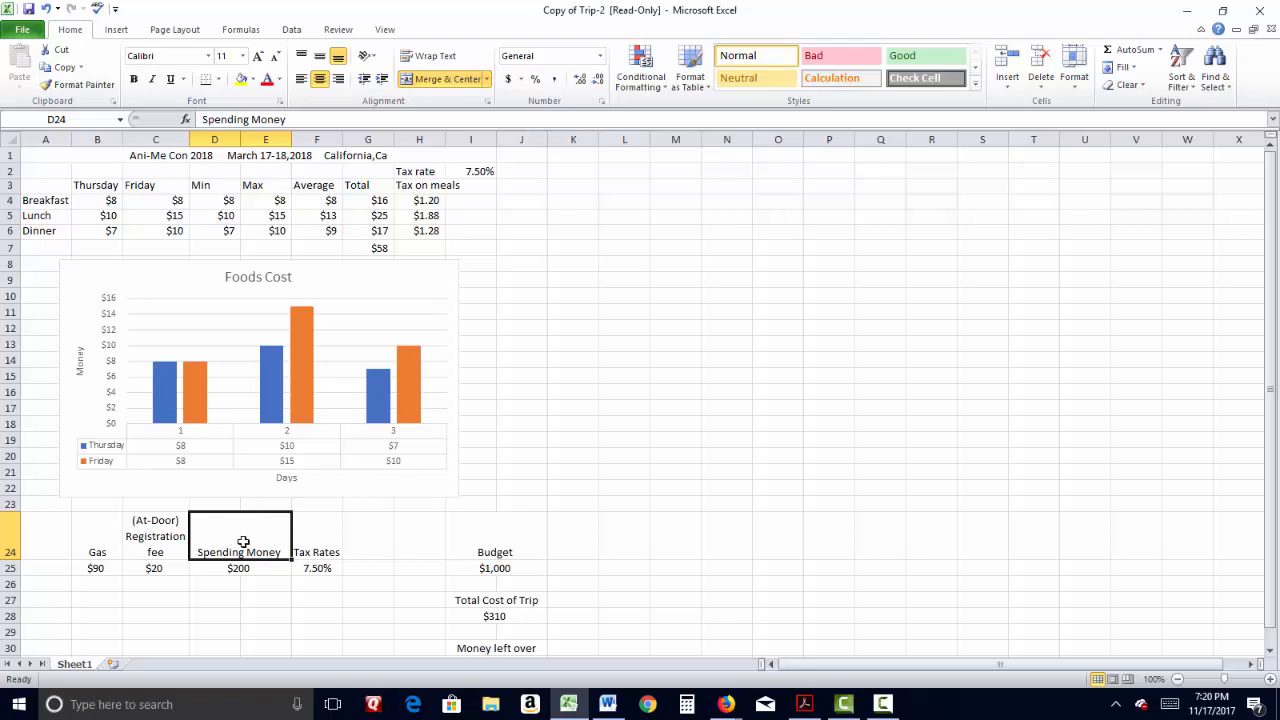
left_click(150, 532)
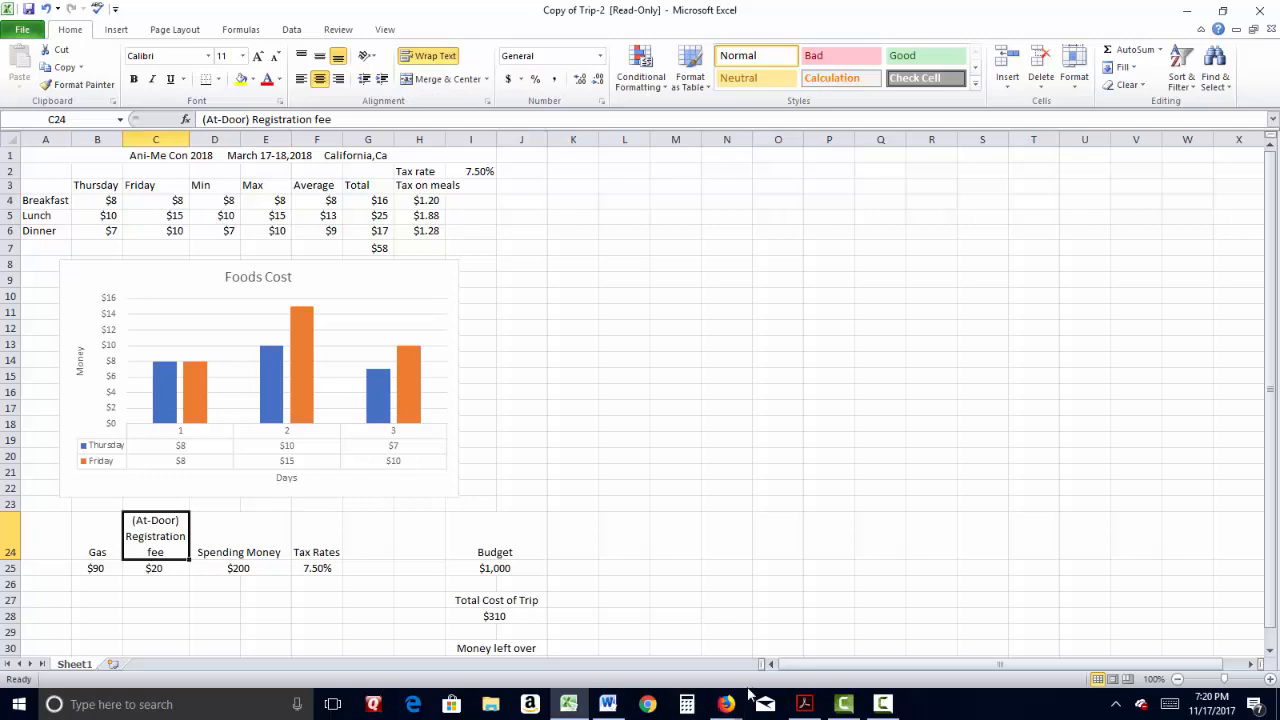
left_click(509, 551)
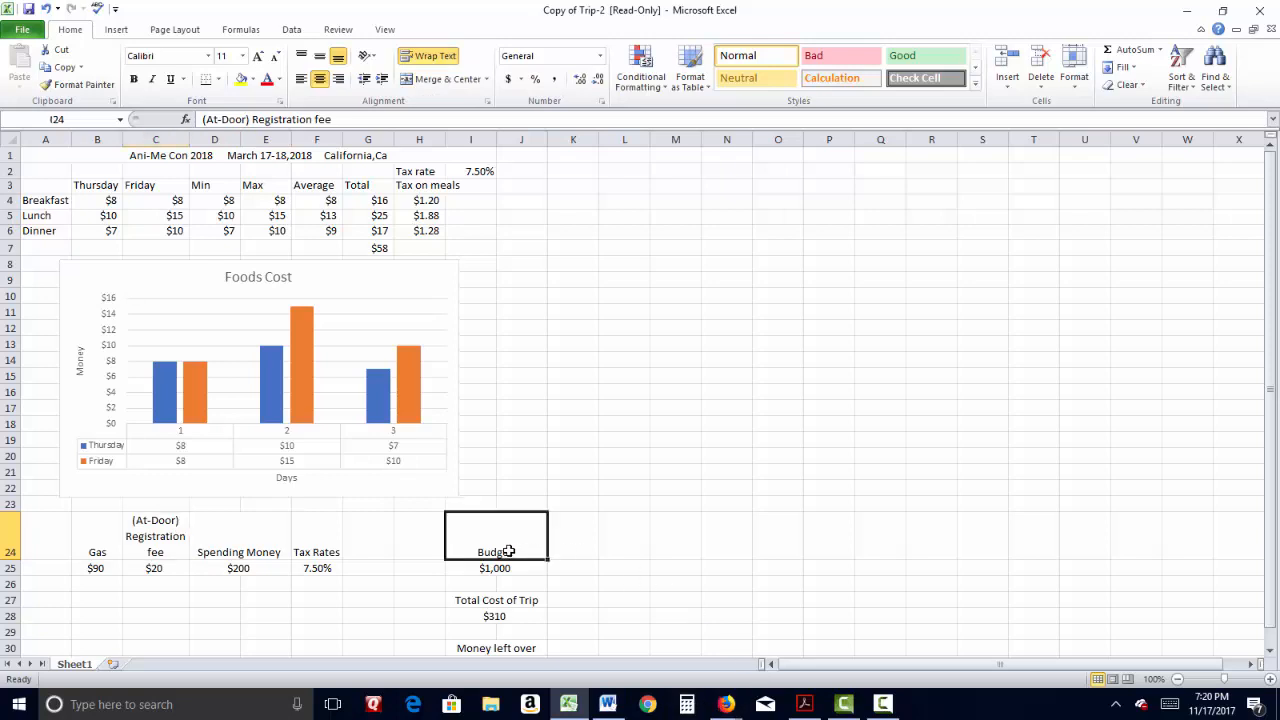
left_click(519, 601)
left_click(526, 641)
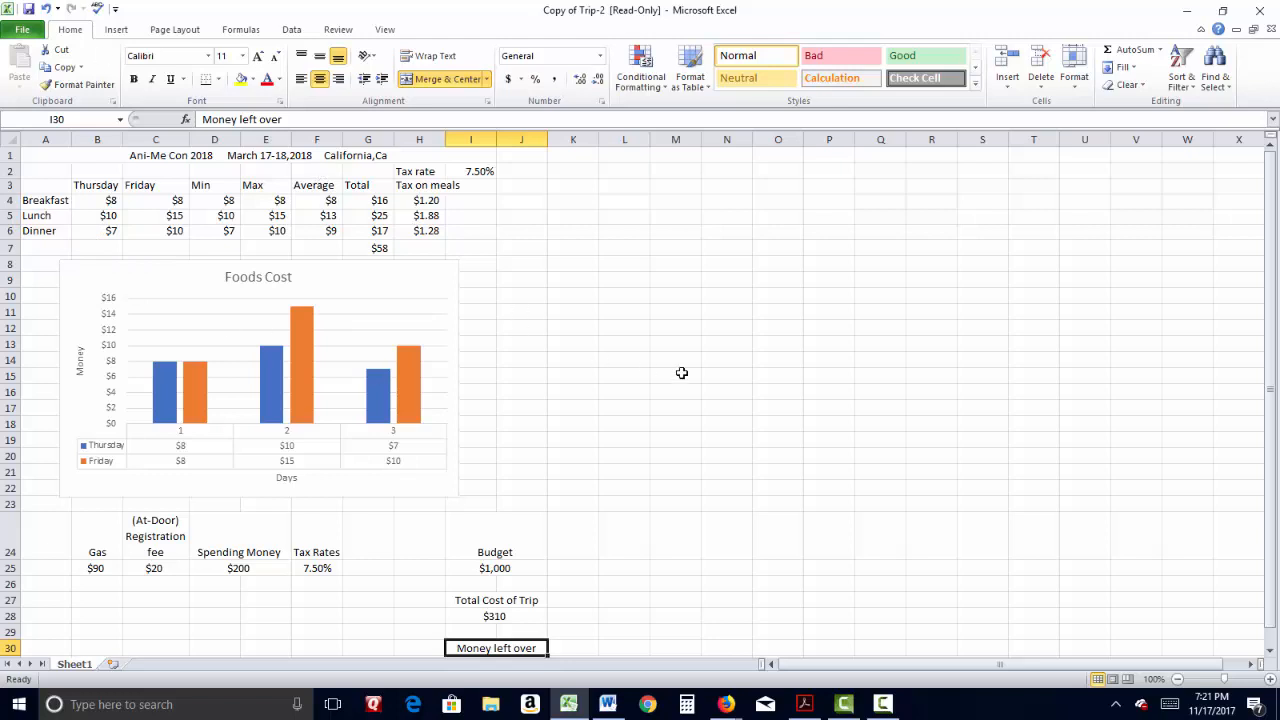
left_click(35, 200)
left_click(45, 216)
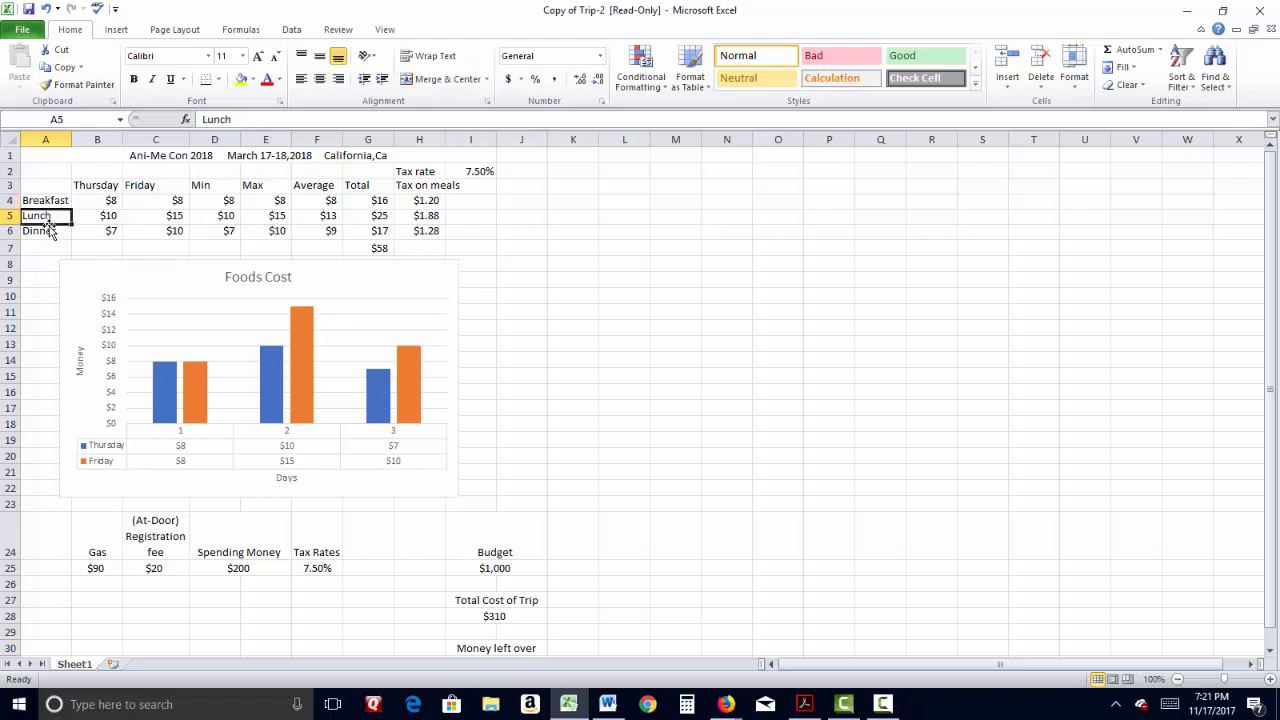
left_click(52, 231)
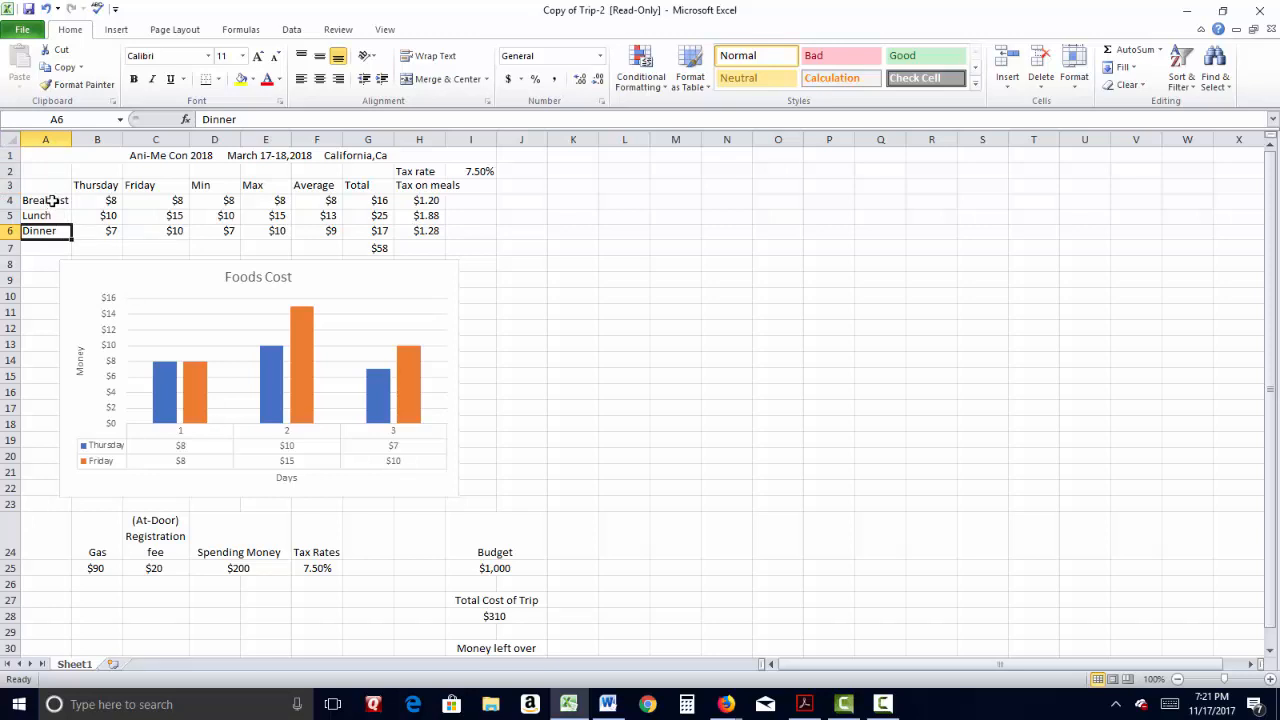
Try sorting only the meal labels and daily costs in A4:C6 from A to Z, and undo the sort
left_click_drag(52, 200, 426, 232)
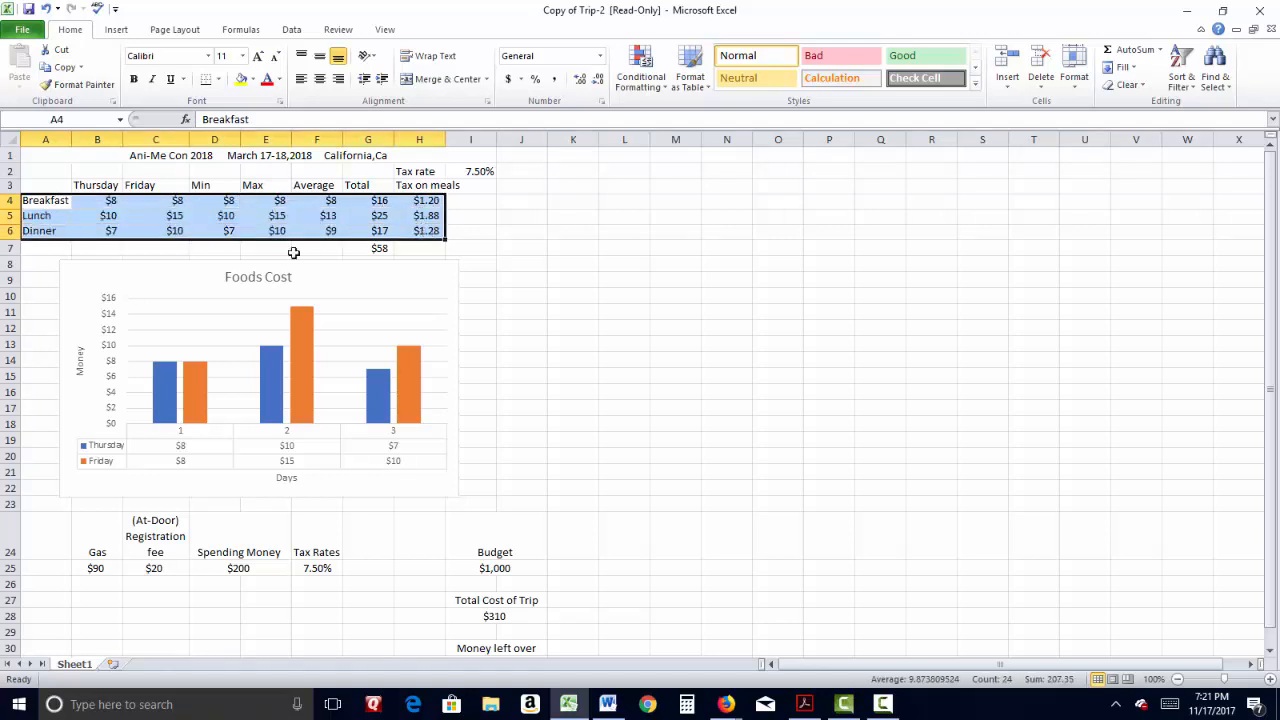
left_click_drag(46, 203, 171, 231)
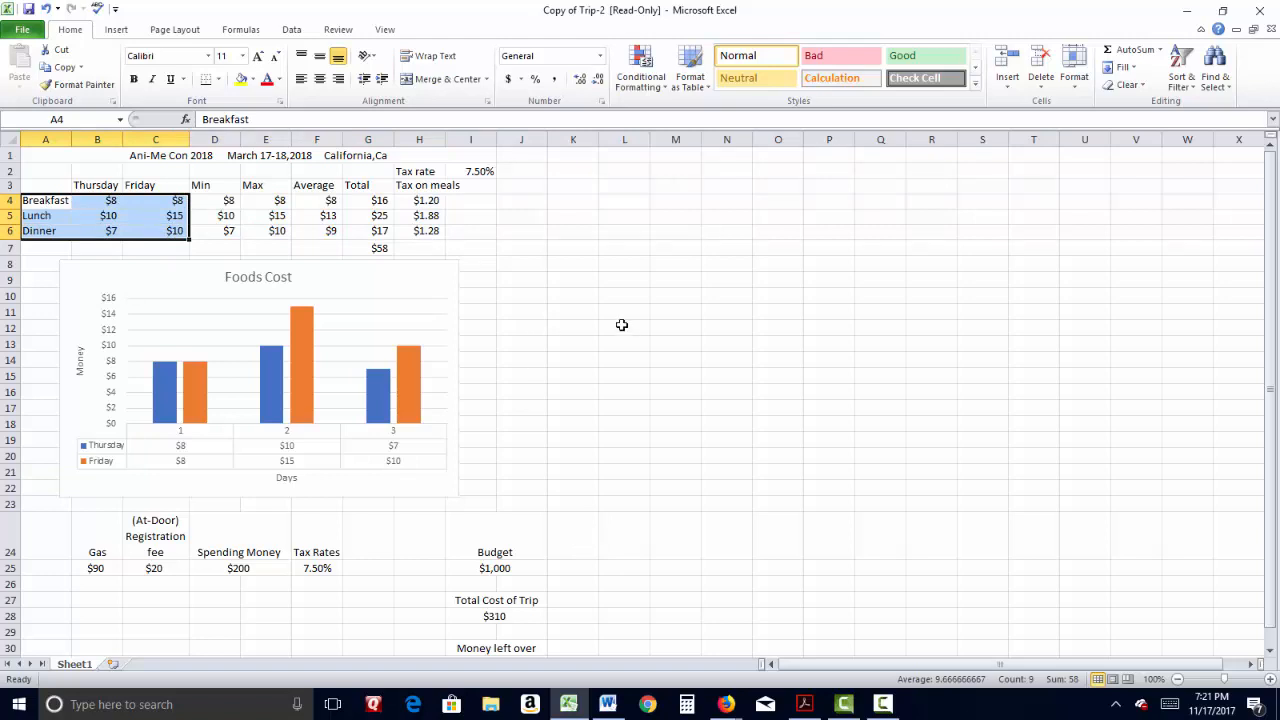
double_click(68, 33)
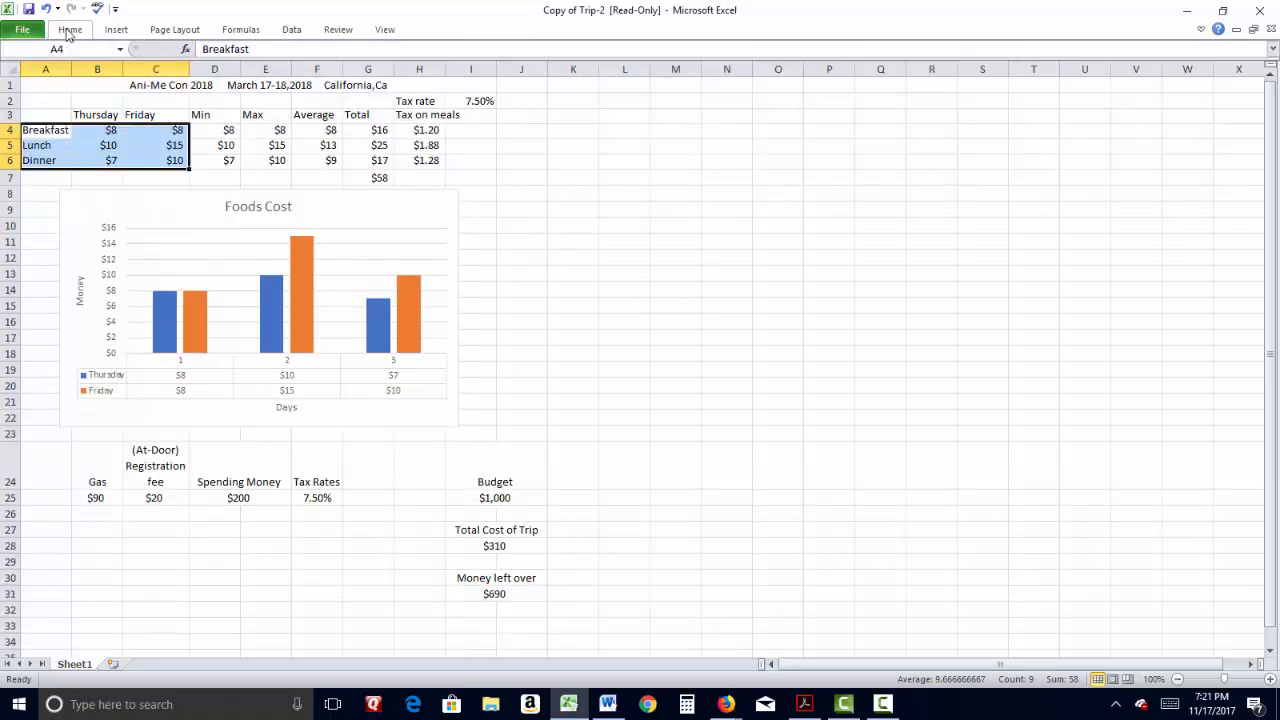
left_click(68, 33)
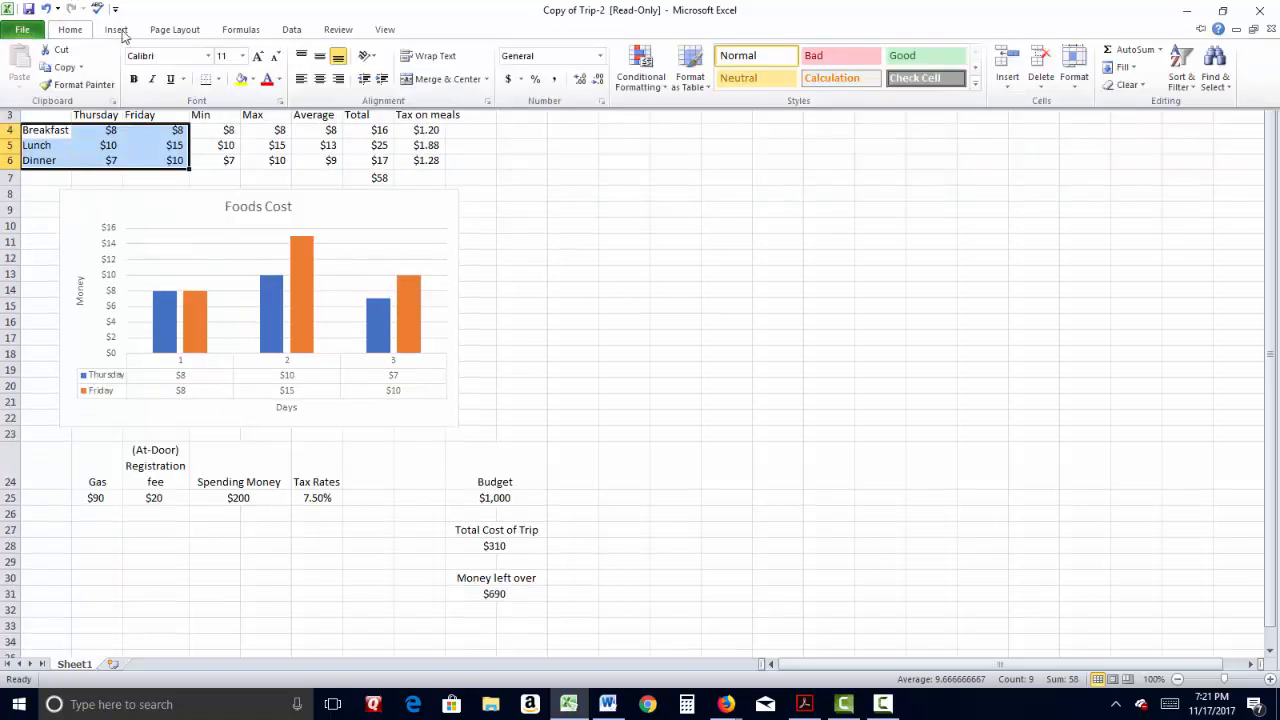
left_click(1182, 84)
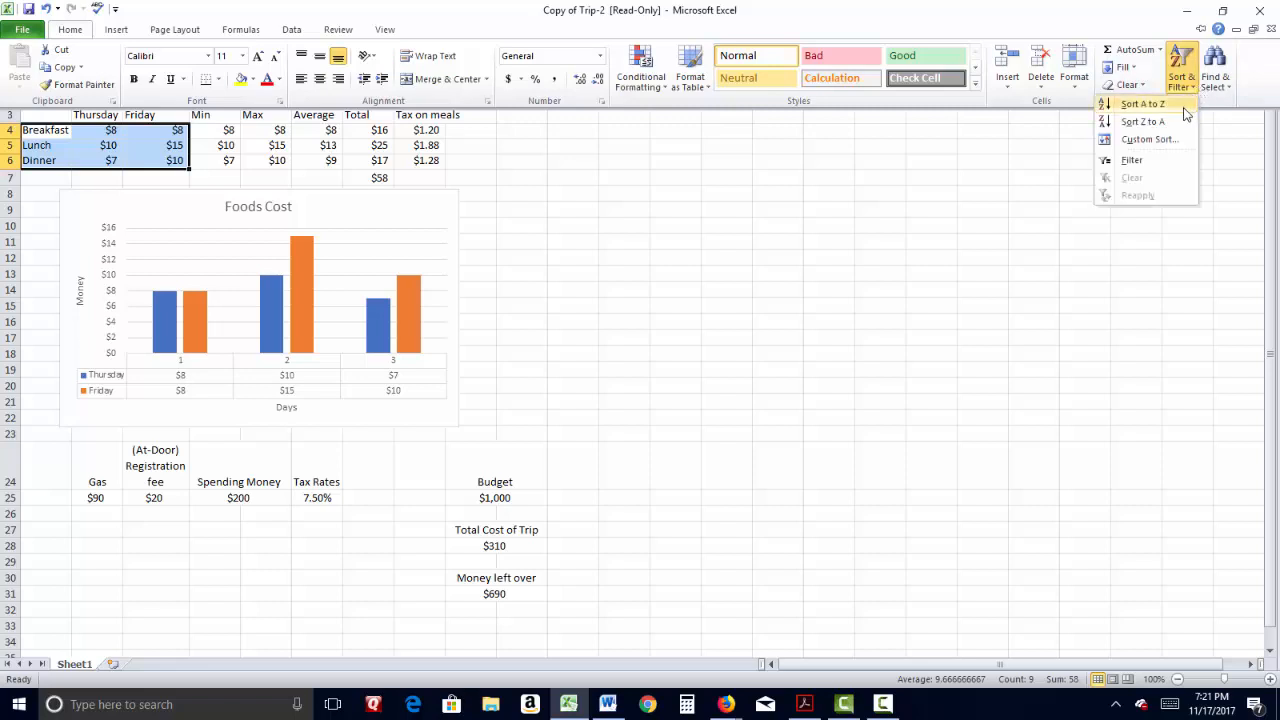
left_click(1180, 112)
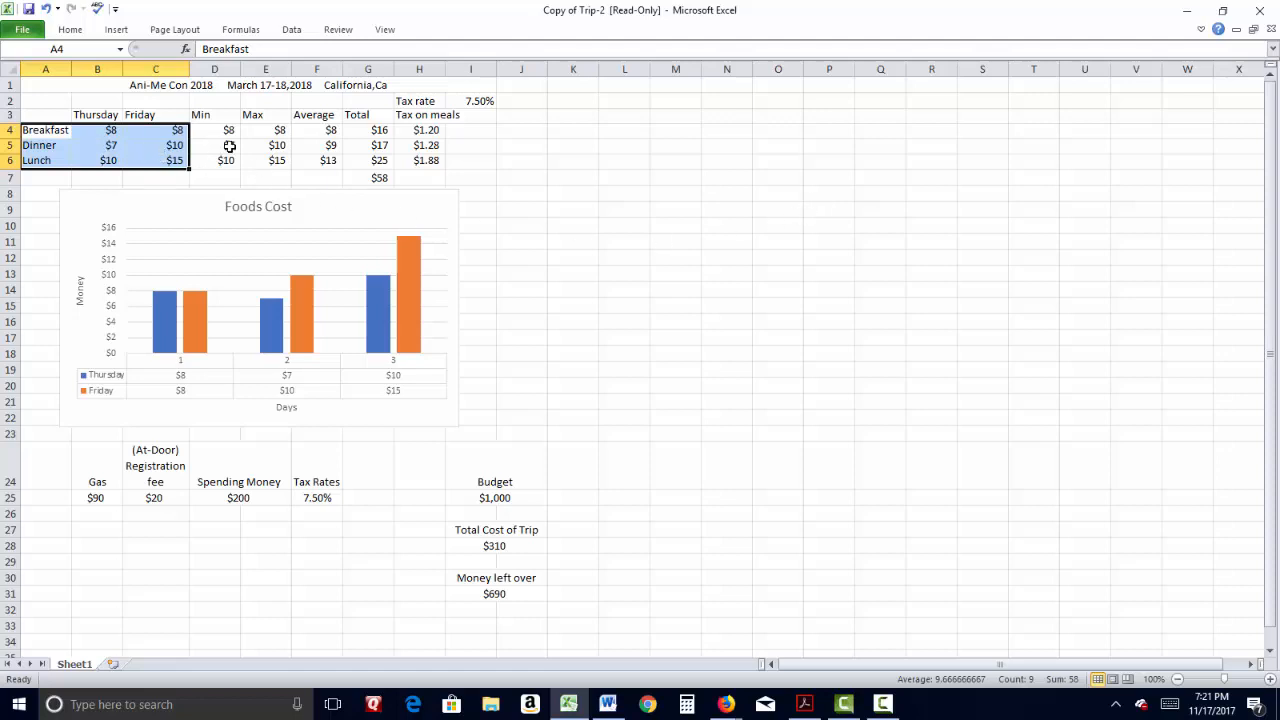
mouse_move(405, 253)
key("ctrl+z")
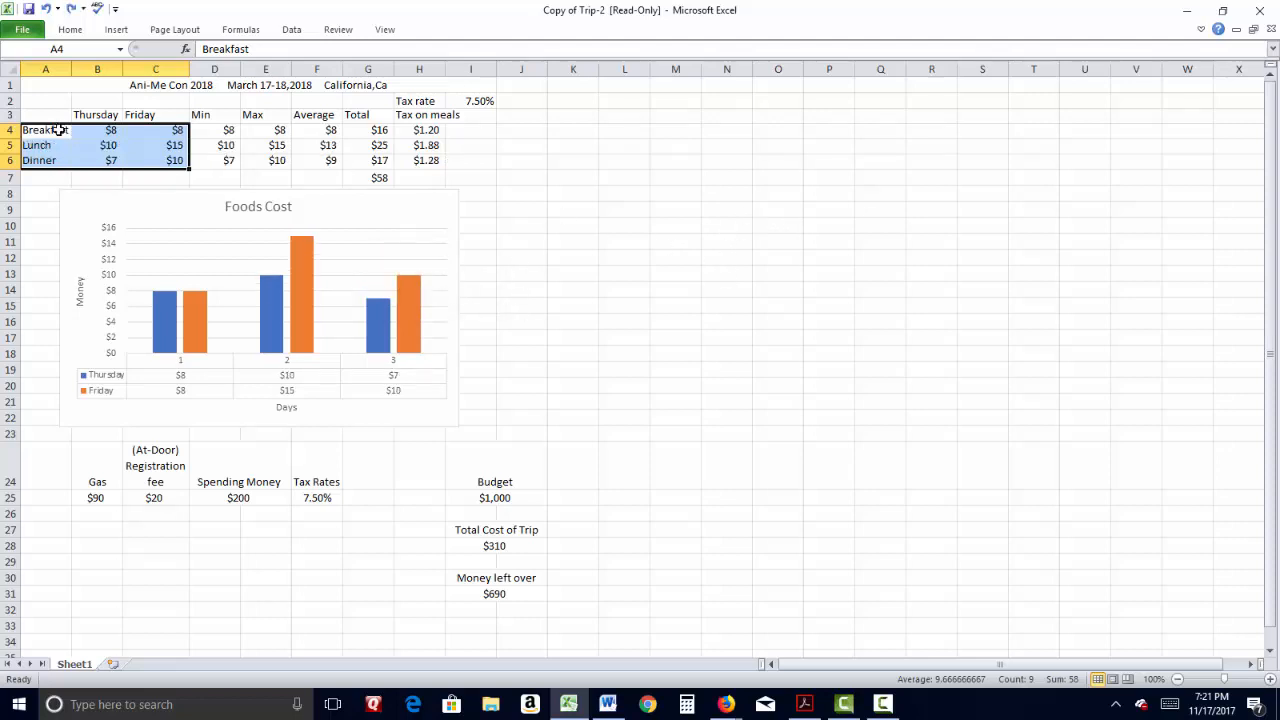
Sort the full meal rows in A4:H6 alphabetically from A to Z
left_click_drag(60, 130, 443, 161)
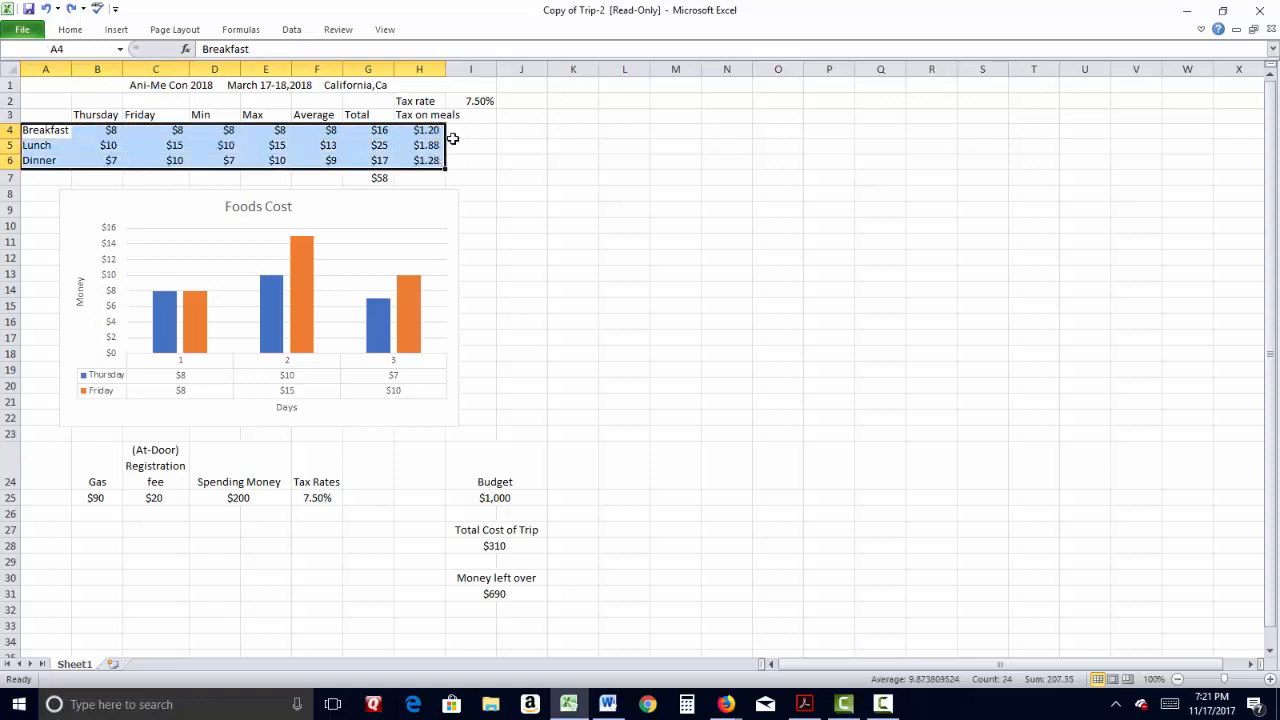
left_click(70, 30)
left_click(1182, 78)
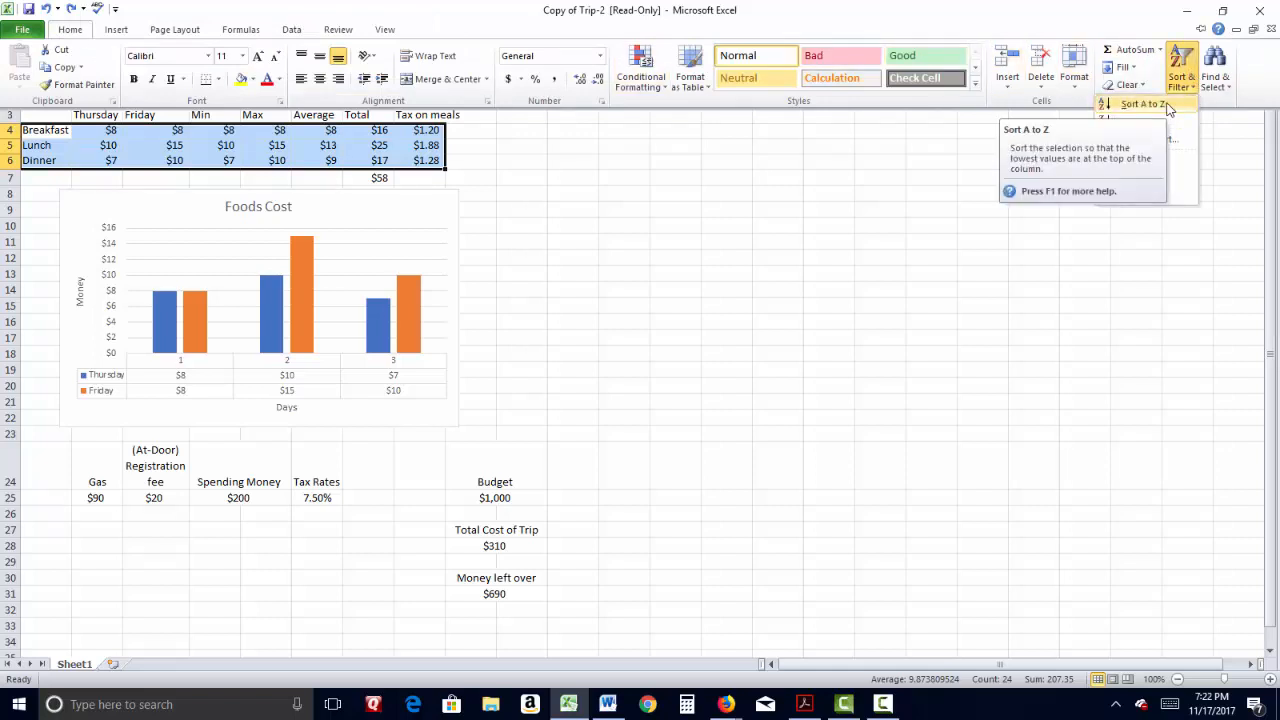
left_click(1166, 105)
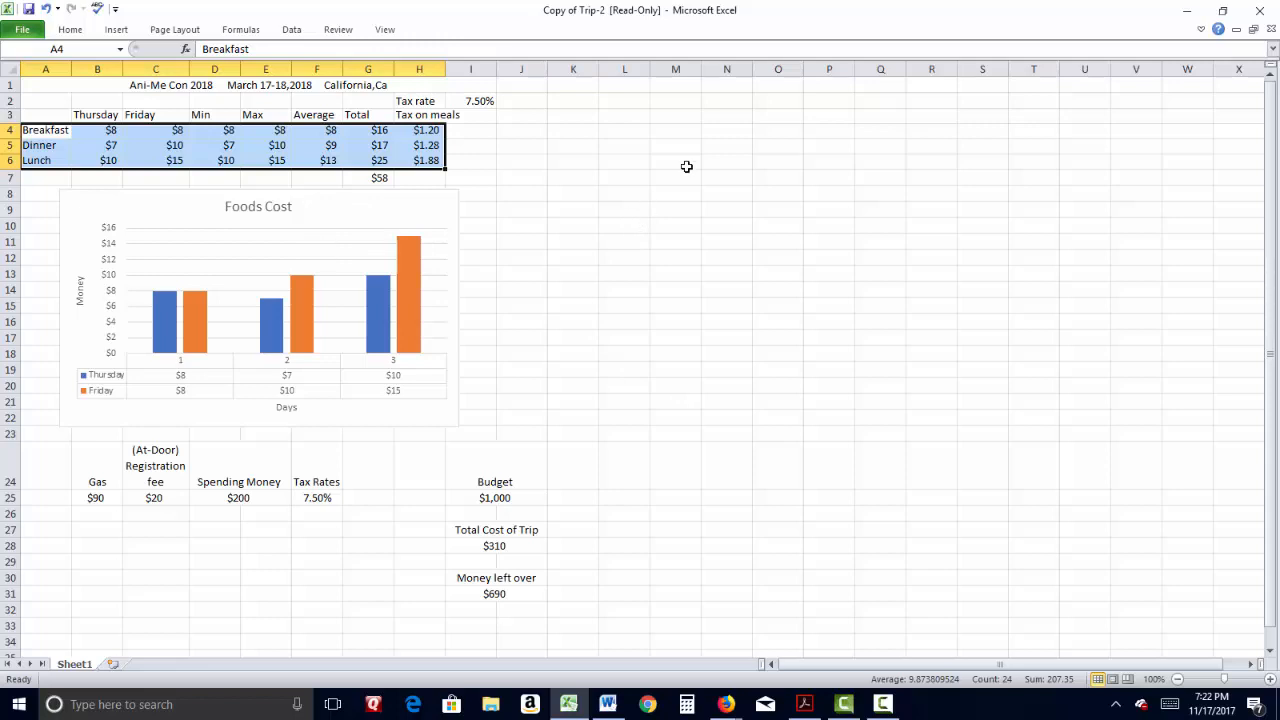
left_click(779, 302)
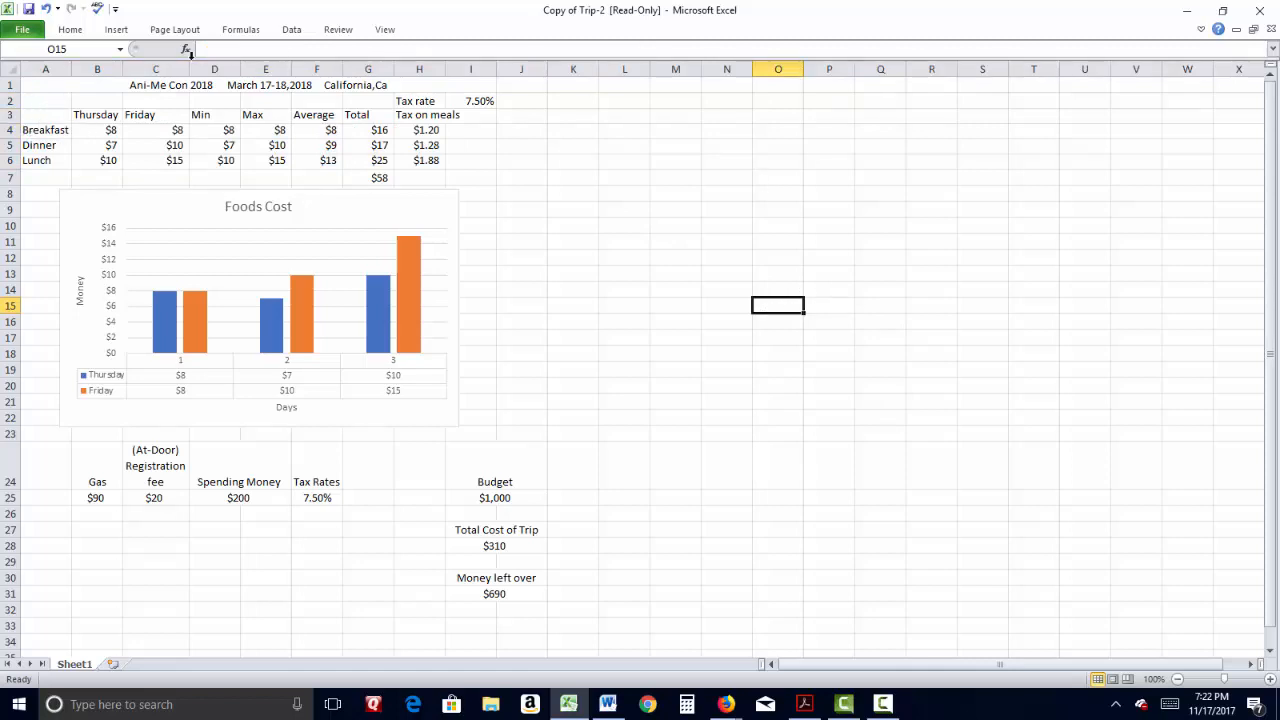
Try a clustered cylinder chart of the whole meal table A3:H6, and delete the chart
left_click_drag(33, 112, 443, 161)
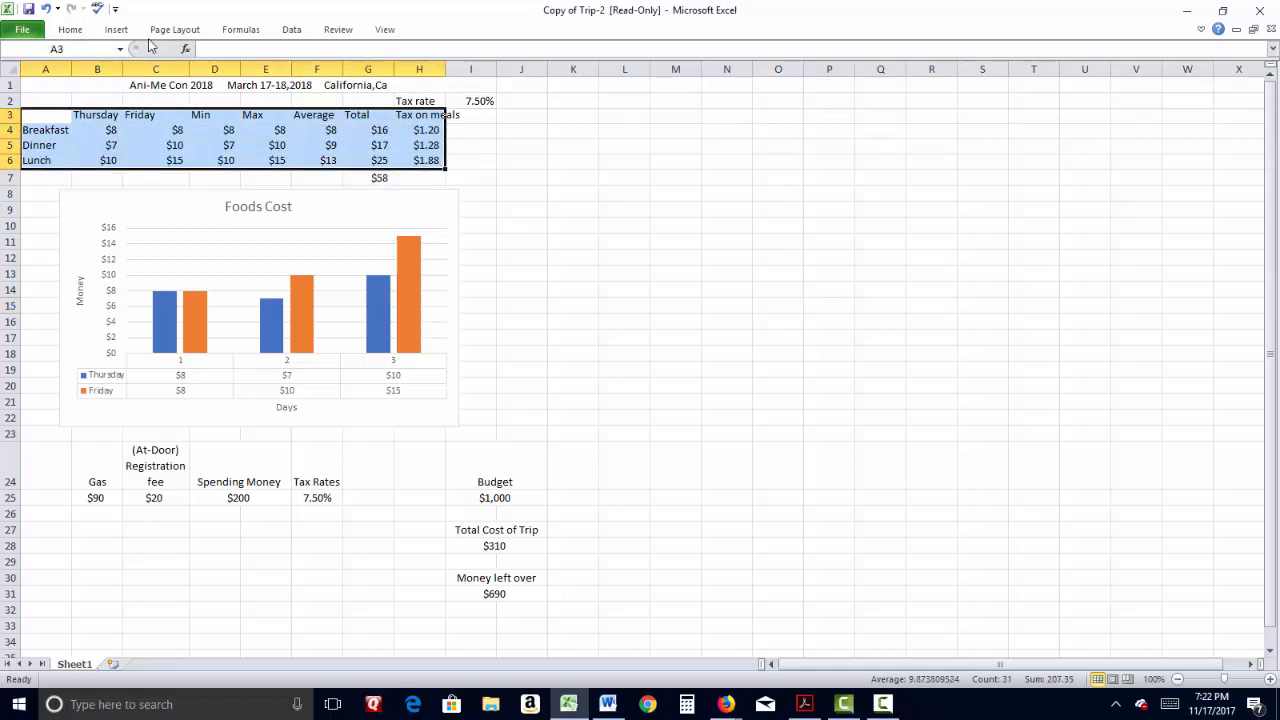
left_click(116, 29)
left_click(303, 65)
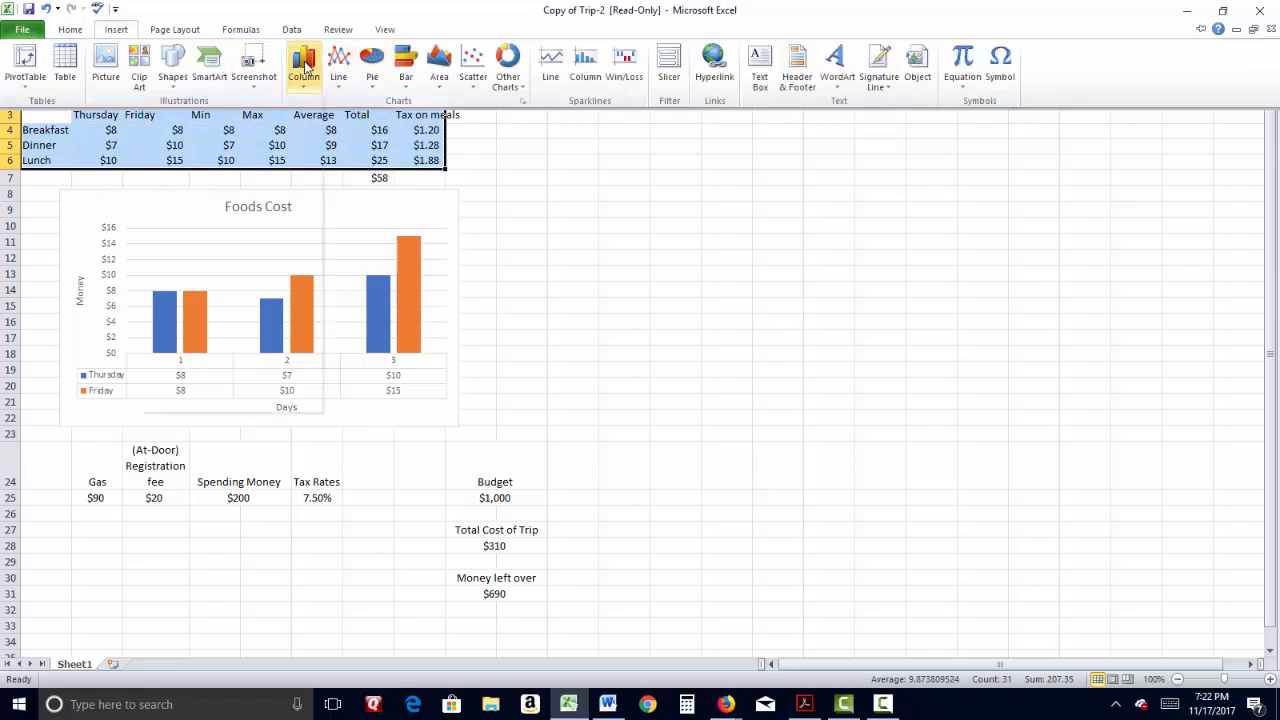
left_click(164, 250)
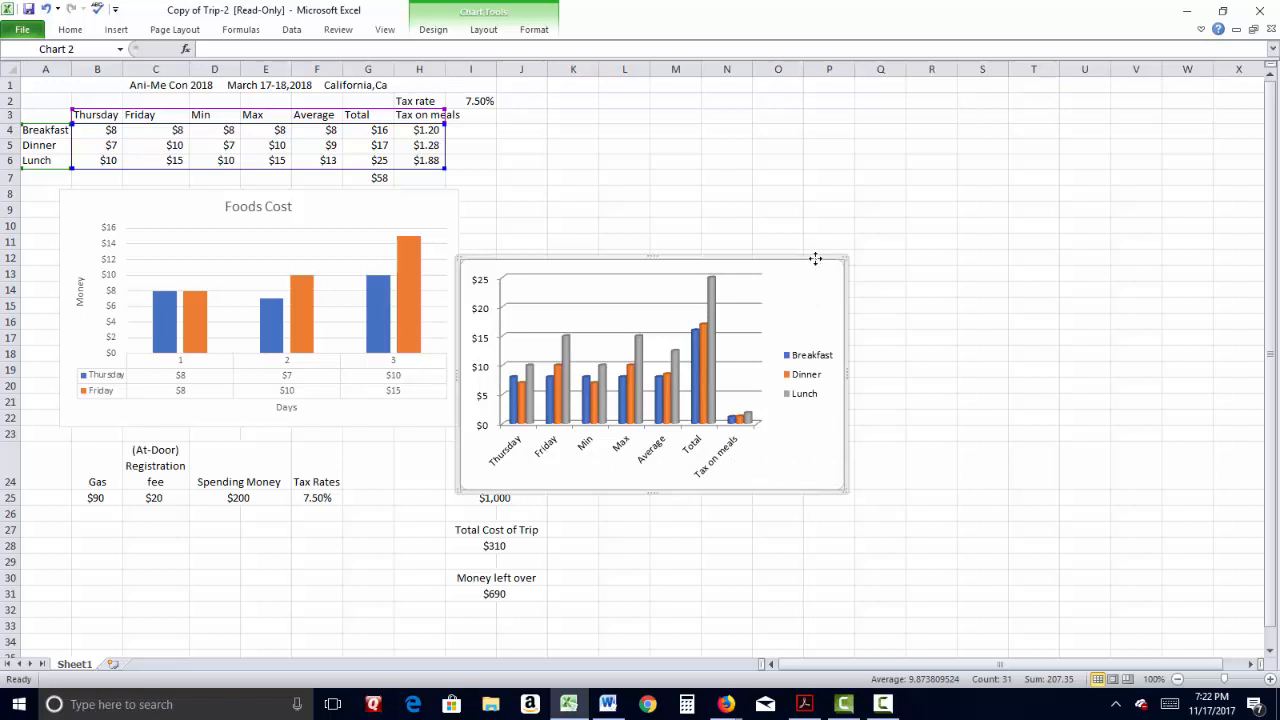
key("Delete")
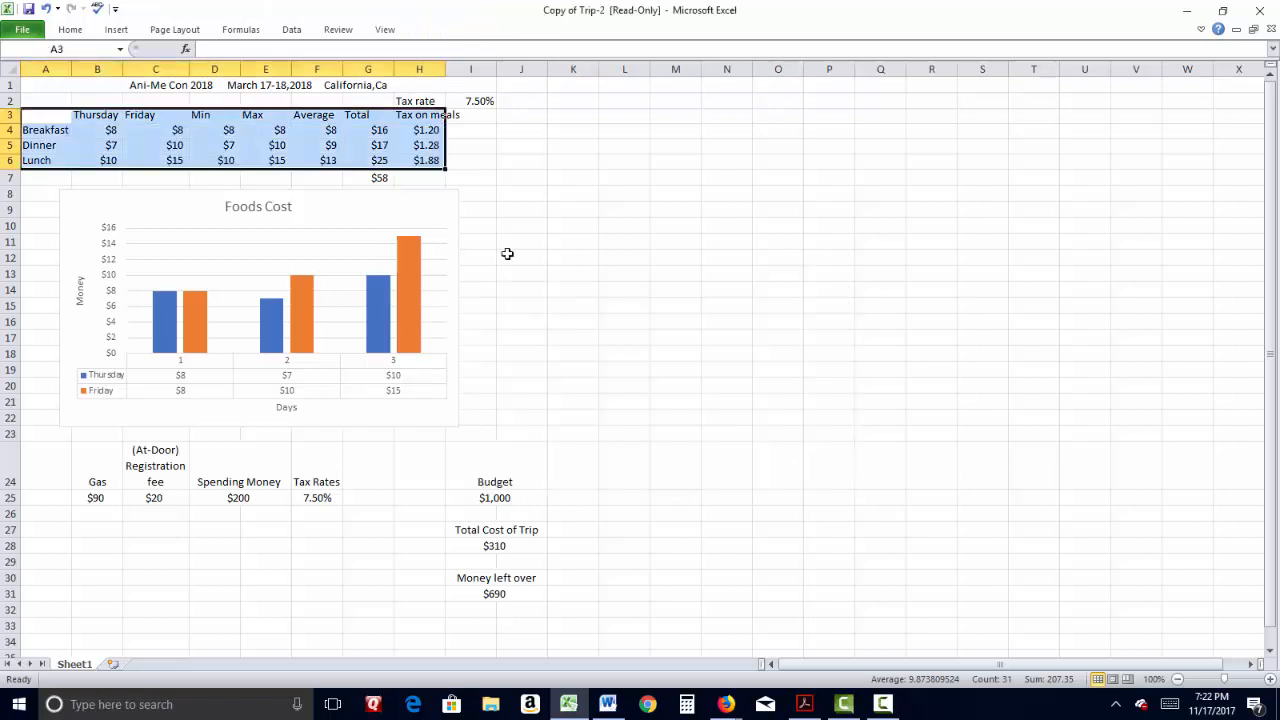
Insert a 3-D clustered column chart of A3:C6 and place it just right of the Foods Cost chart
left_click_drag(40, 119, 158, 160)
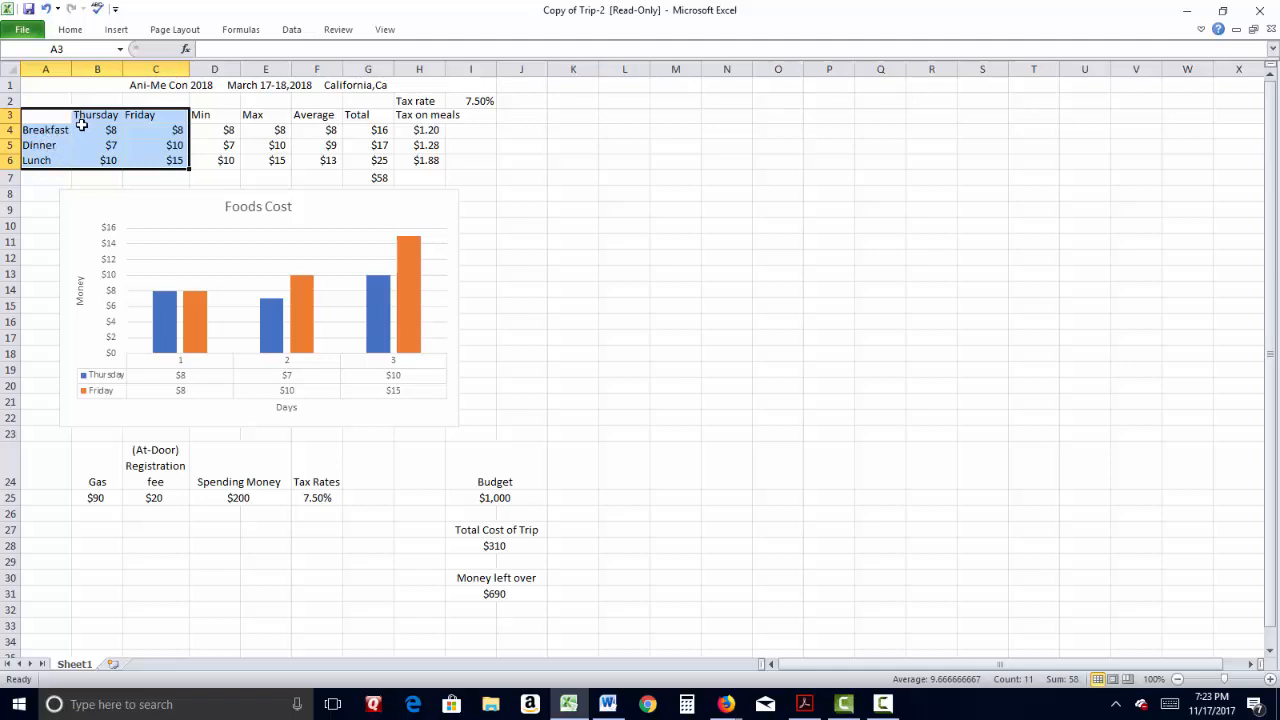
left_click(117, 31)
left_click(303, 64)
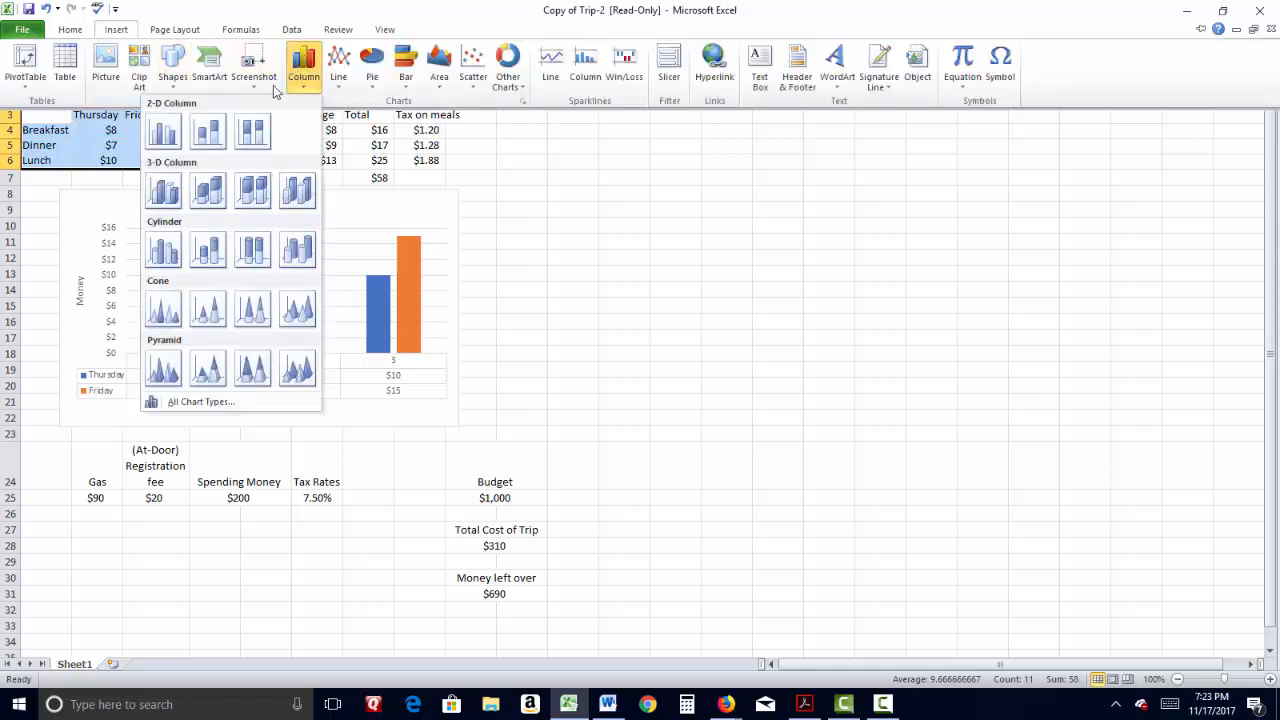
left_click(165, 195)
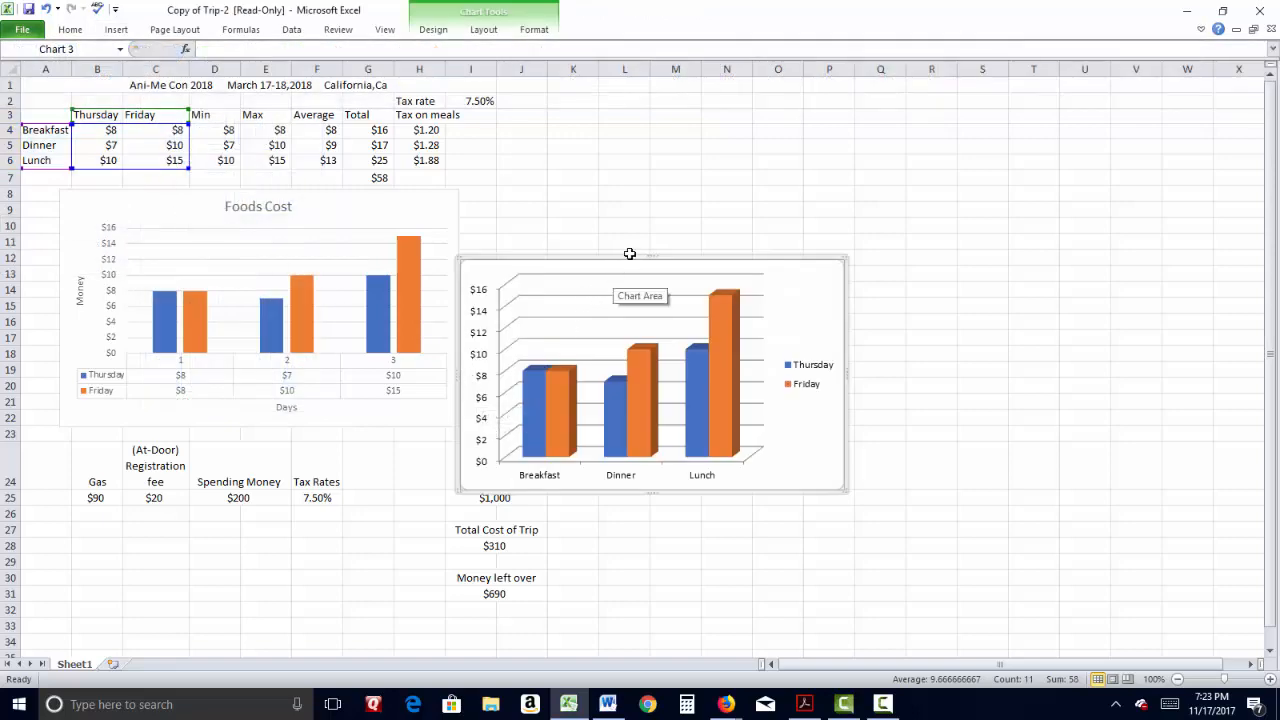
left_click_drag(632, 256, 670, 177)
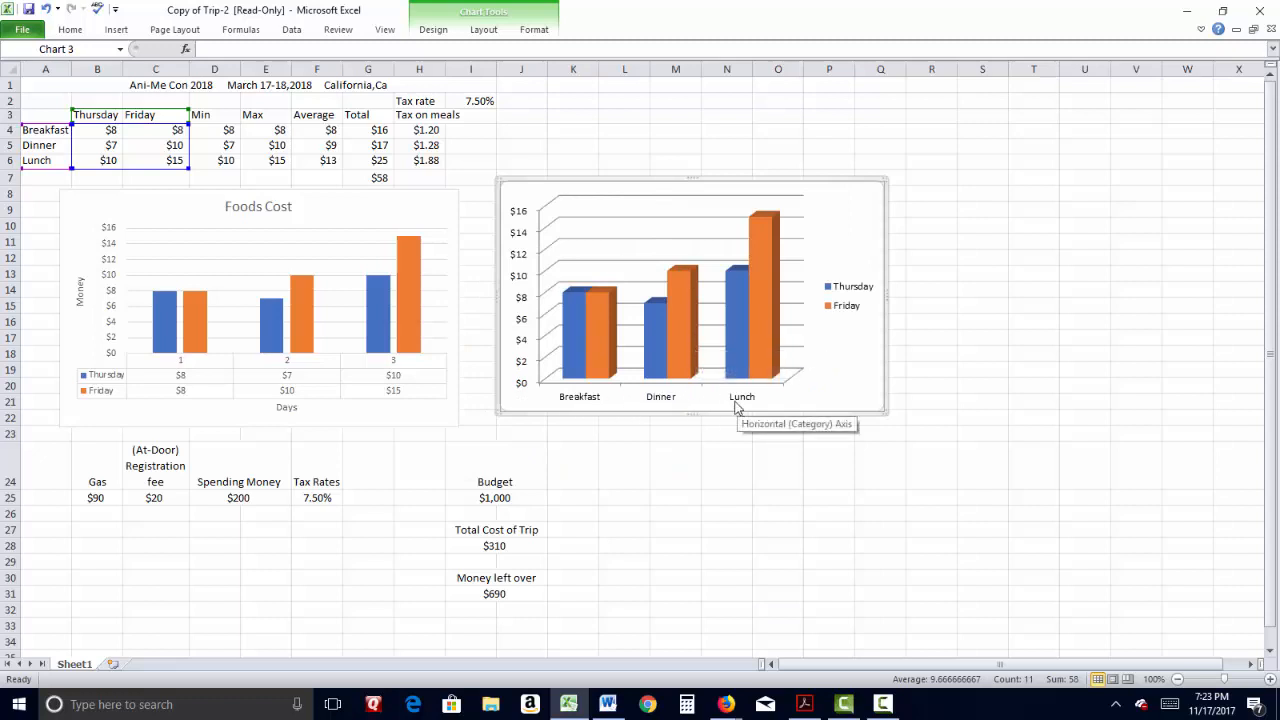
Move the Thursday/Friday legend down to the lower-right corner of the new 3-D column chart
left_click(849, 298)
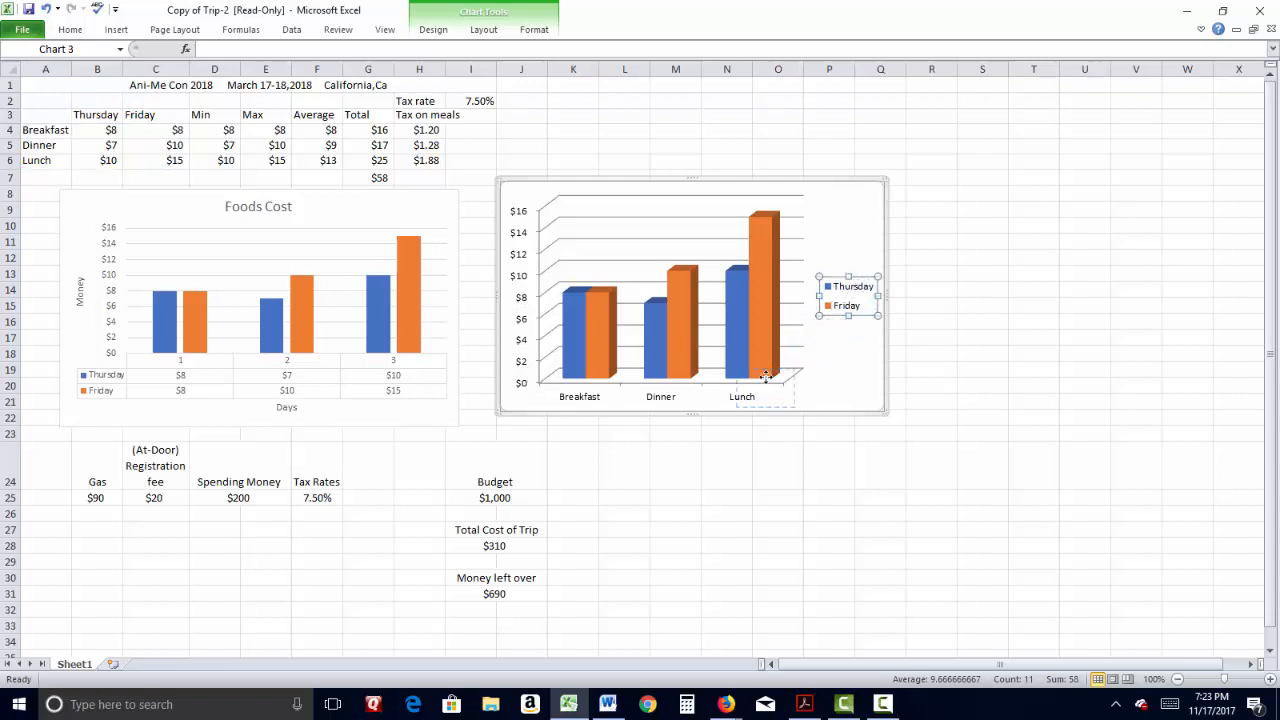
left_click_drag(843, 312, 862, 348)
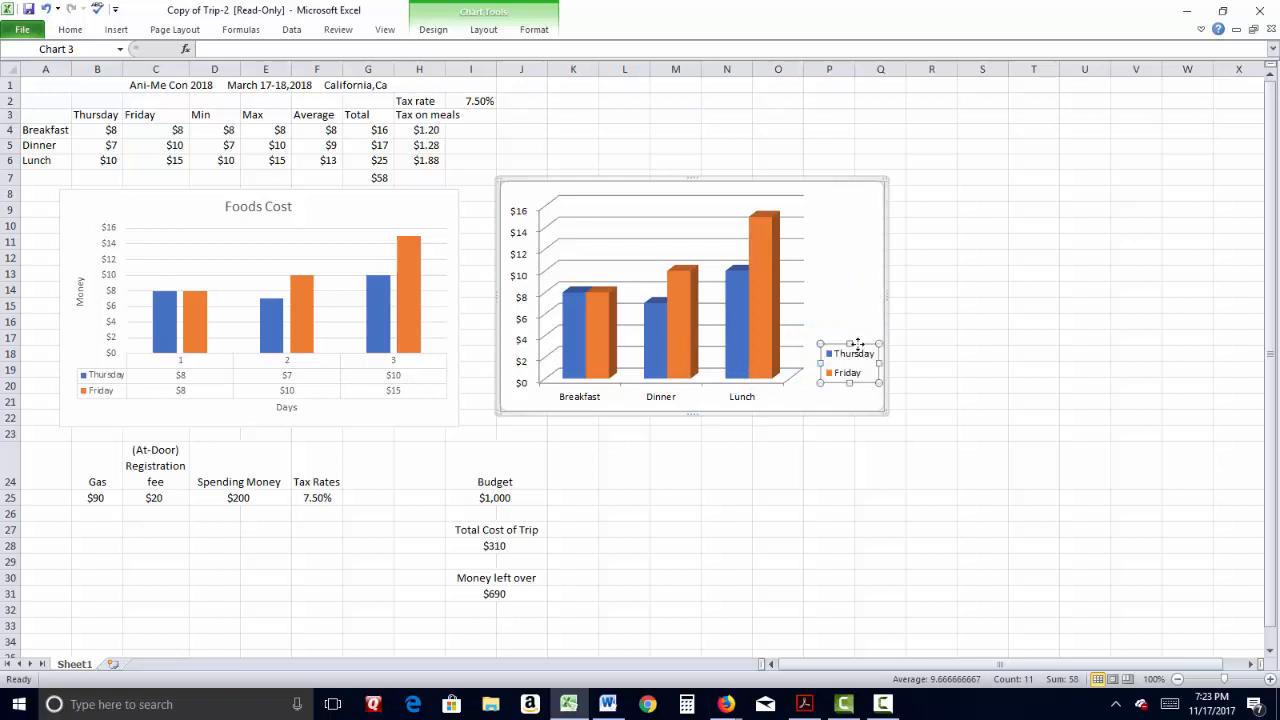
left_click(711, 194)
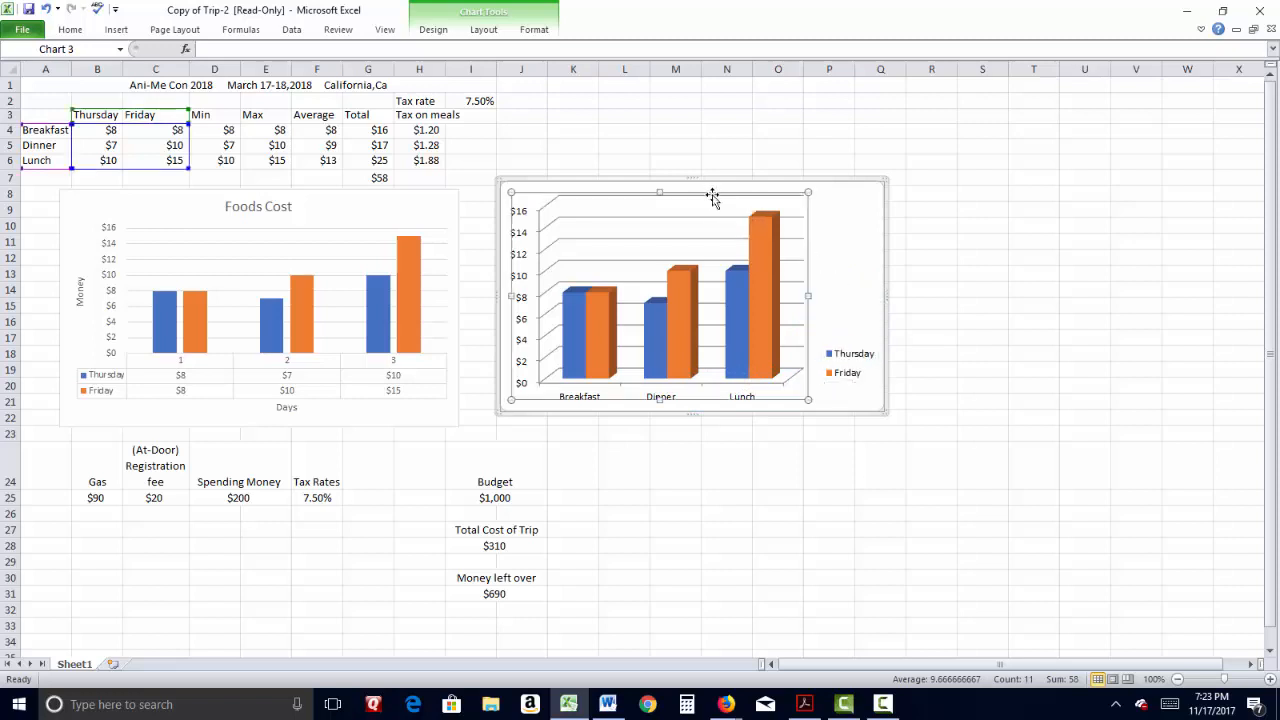
left_click(845, 231)
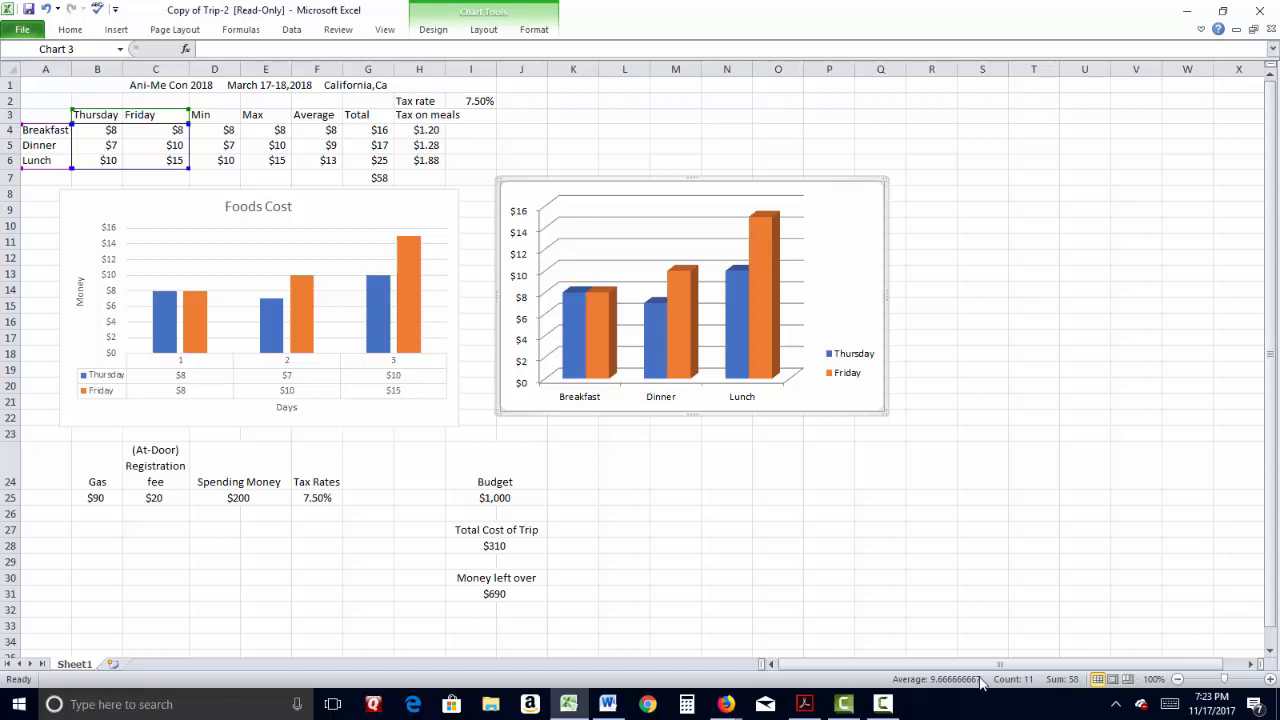
mouse_move(884, 707)
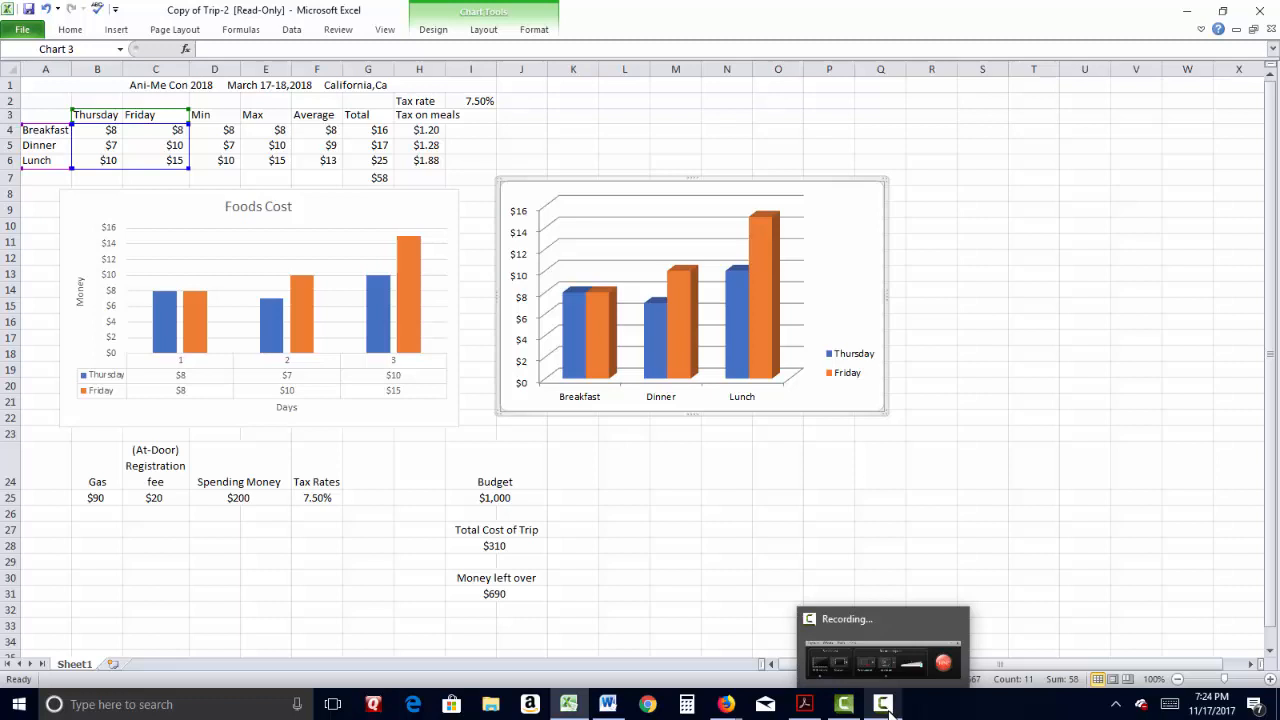
left_click(886, 704)
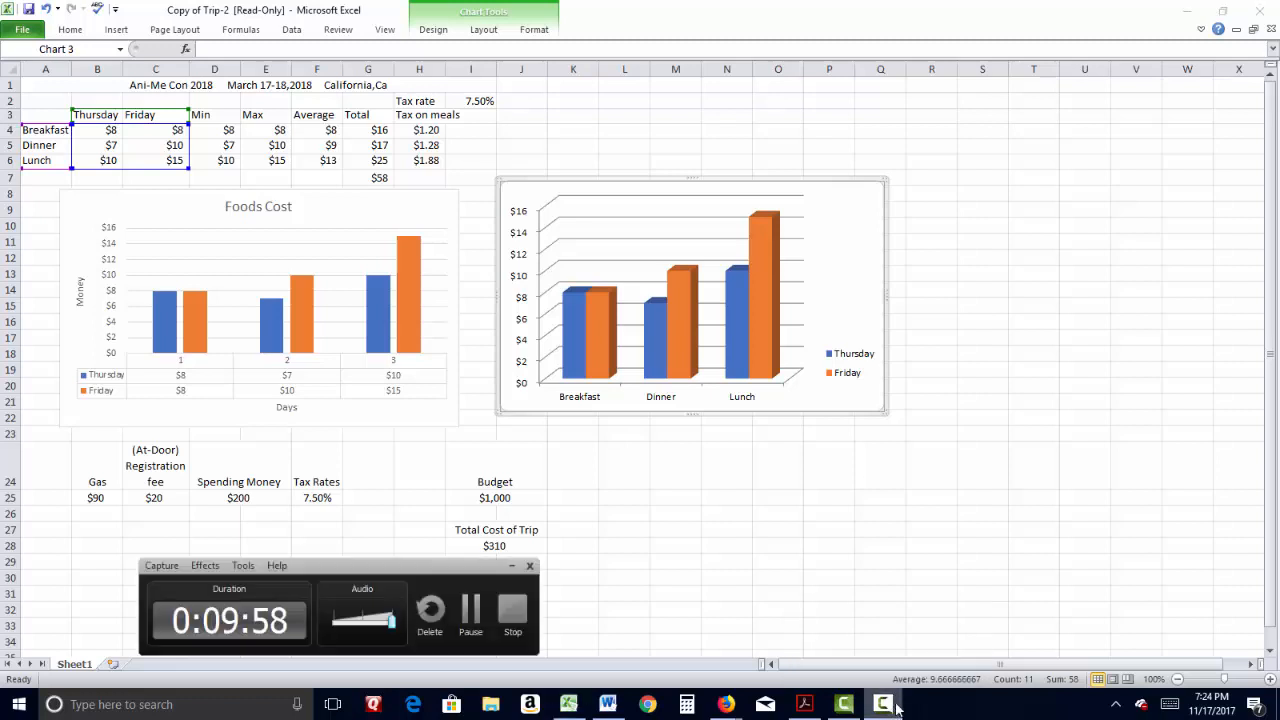